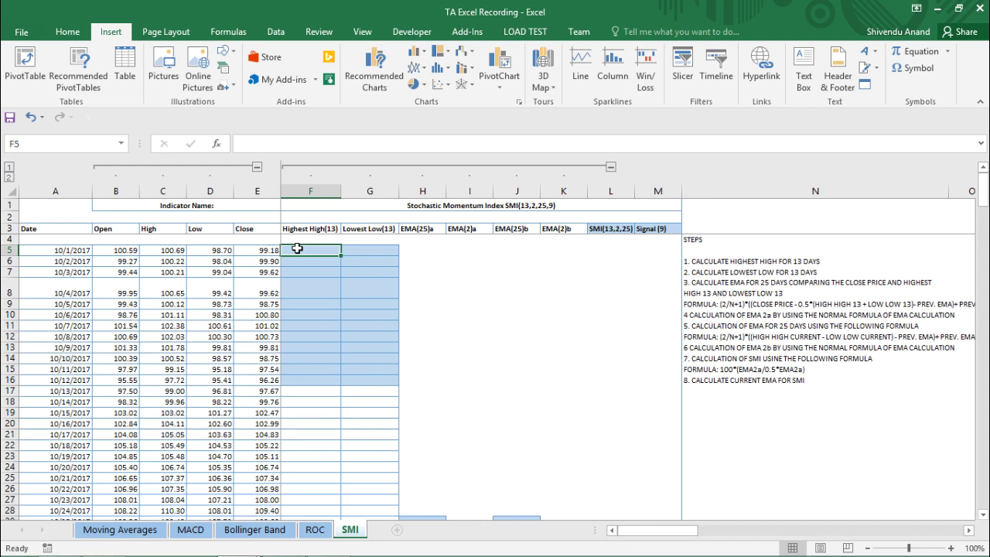
Examine the empty 12-day range F5:F16 under Highest High(13) and the first day's Open, High, Low and Close prices
{"action": "left_click_drag", "start_coordinate": [297, 249], "coordinate": [295, 378]}
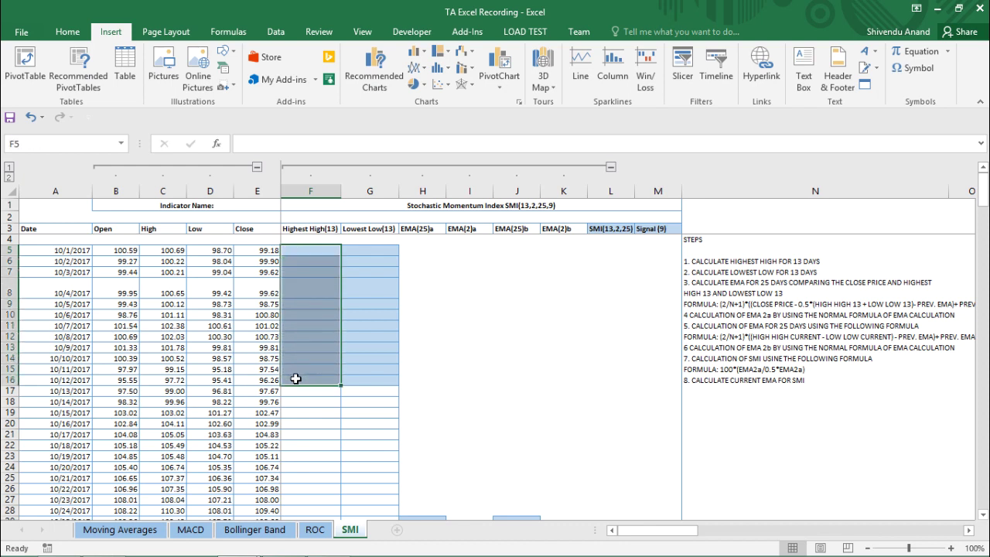
{"action": "left_click_drag", "start_coordinate": [296, 249], "coordinate": [298, 253]}
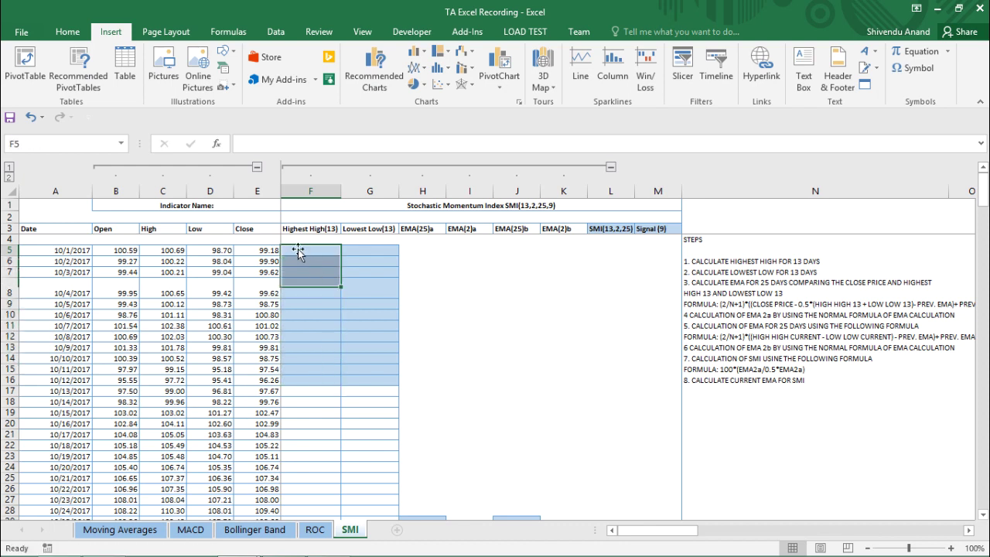
{"action": "left_click", "coordinate": [293, 258]}
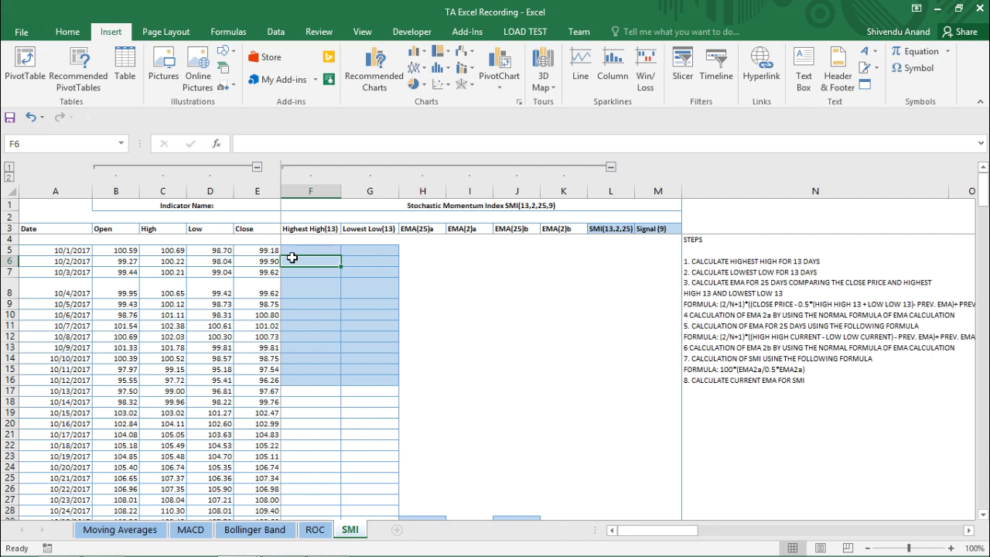
{"action": "left_click", "coordinate": [300, 248]}
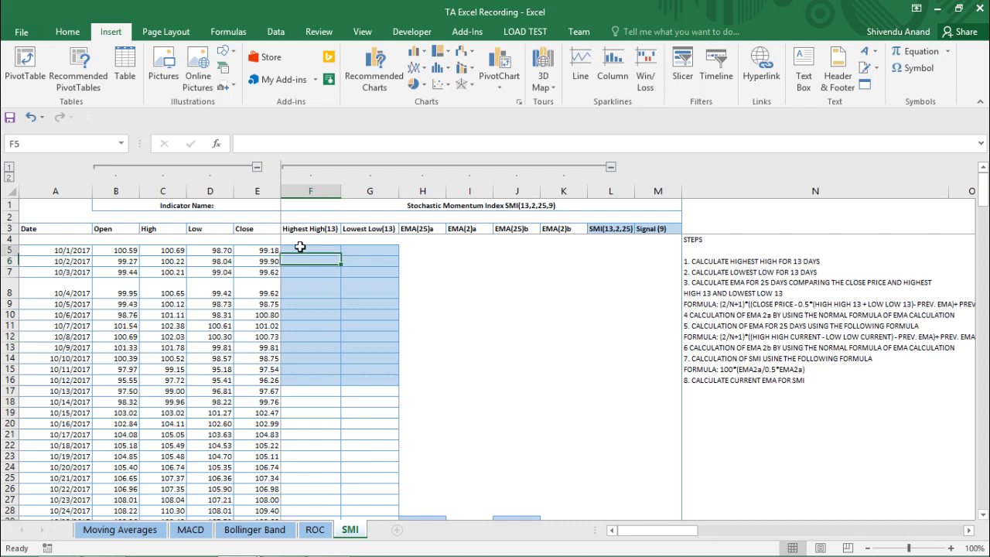
{"action": "left_click", "coordinate": [302, 261]}
{"action": "left_click", "coordinate": [306, 275]}
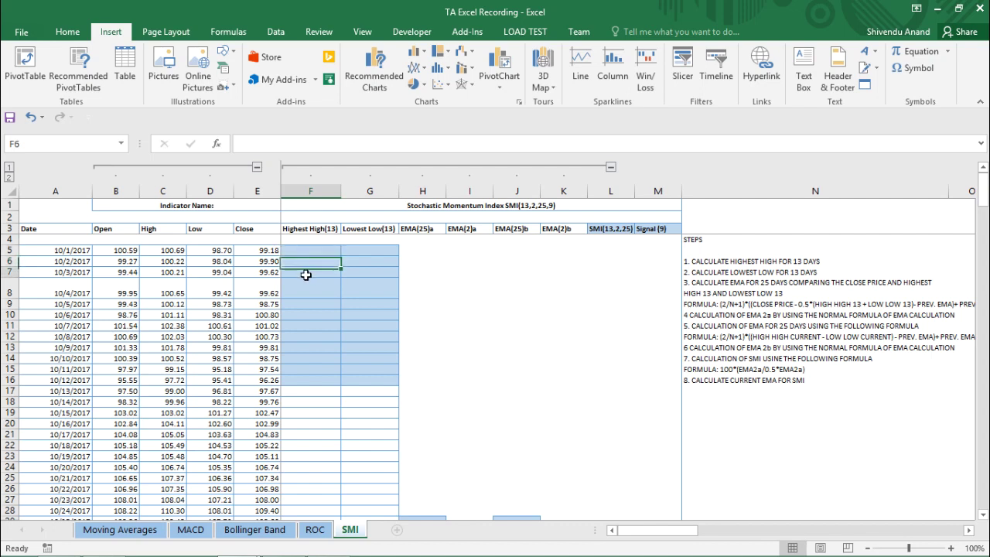
{"action": "left_click_drag", "start_coordinate": [305, 249], "coordinate": [309, 376]}
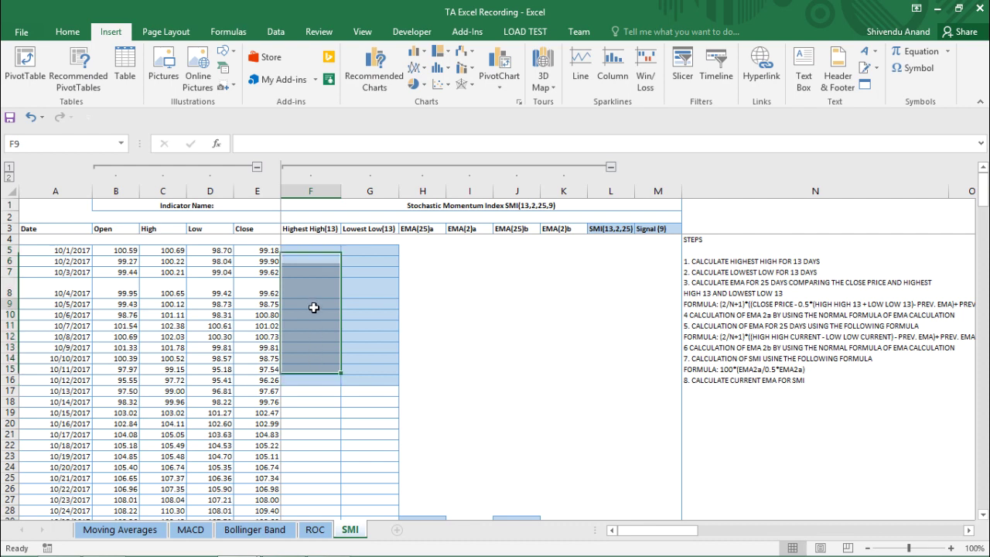
{"action": "left_click", "coordinate": [308, 391]}
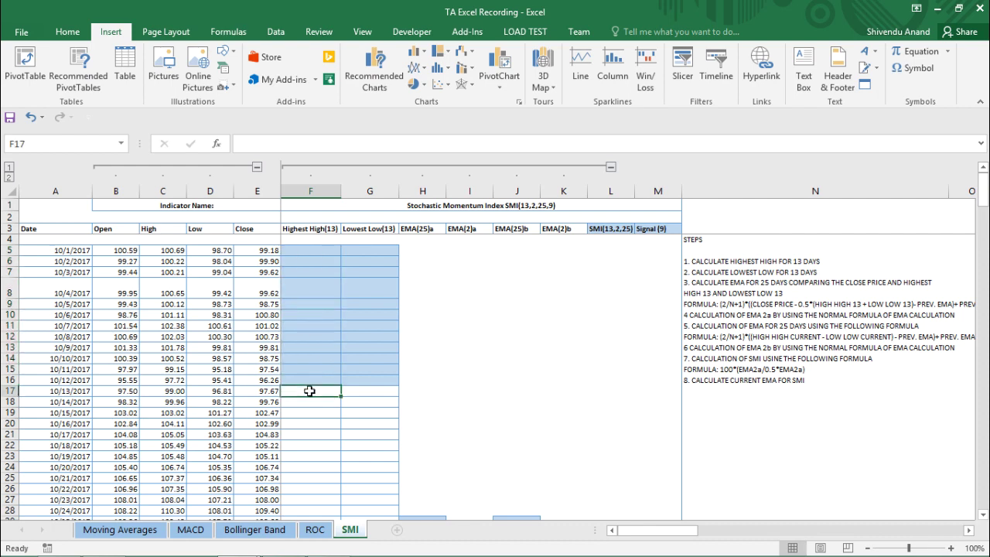
{"action": "left_click", "coordinate": [308, 261]}
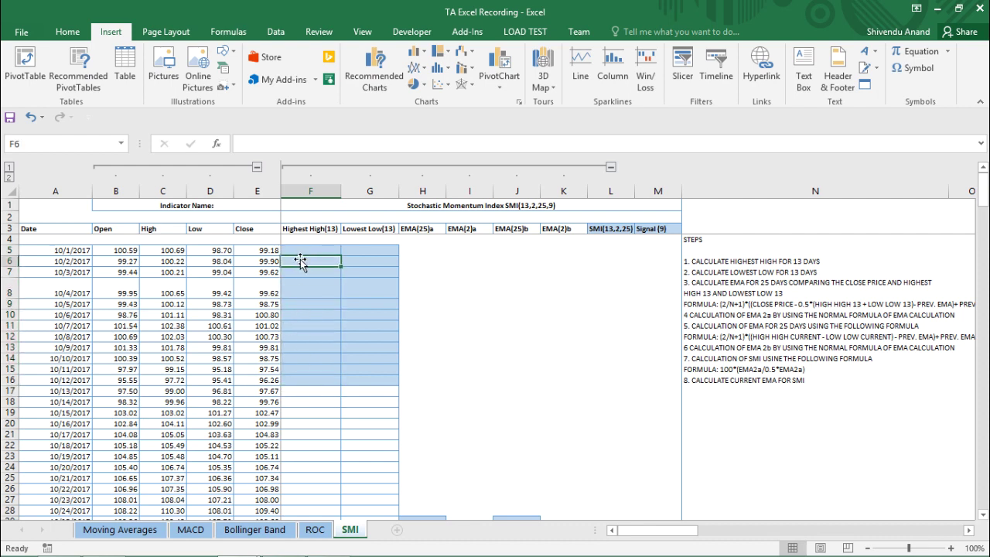
{"action": "left_click", "coordinate": [303, 249]}
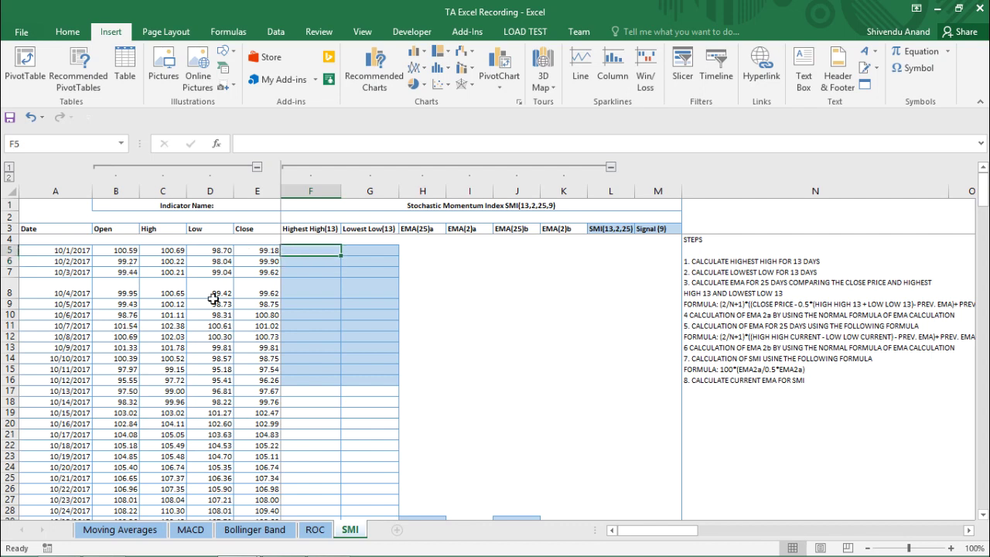
{"action": "left_click", "coordinate": [122, 250]}
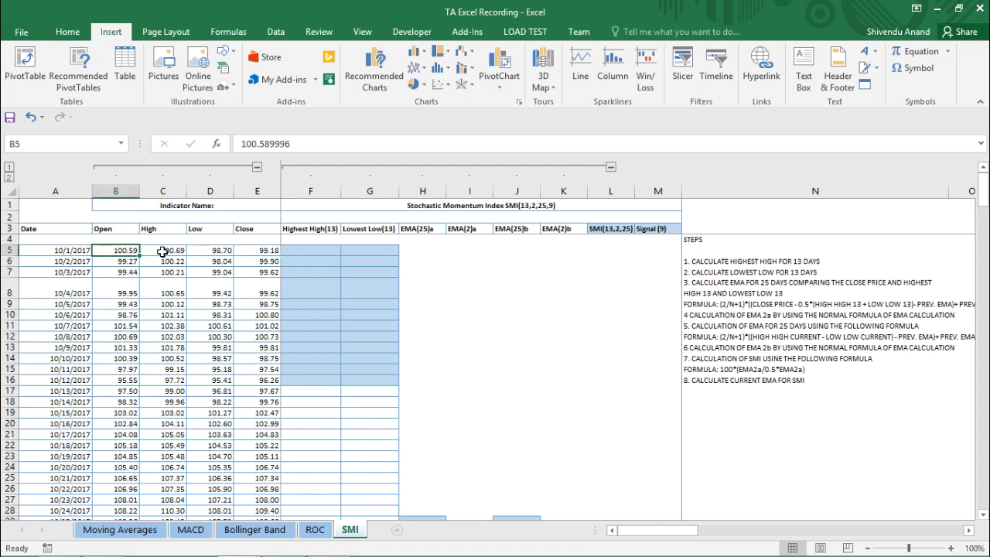
{"action": "left_click", "coordinate": [159, 251]}
{"action": "left_click", "coordinate": [210, 250]}
{"action": "left_click", "coordinate": [272, 251]}
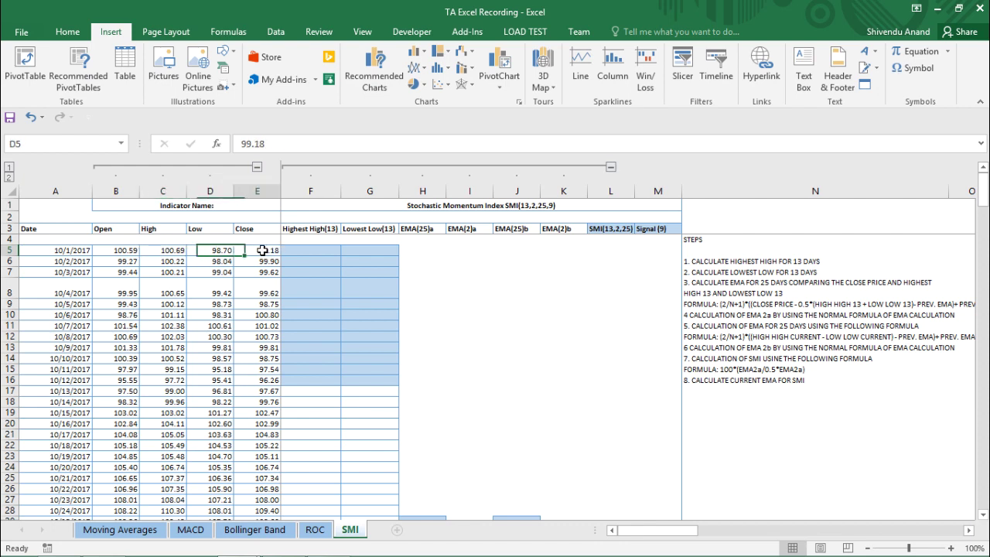
Enter =MAX($C$5:C5) in F5 to calculate the running highest high with an anchored start cell
{"action": "left_click", "coordinate": [328, 250]}
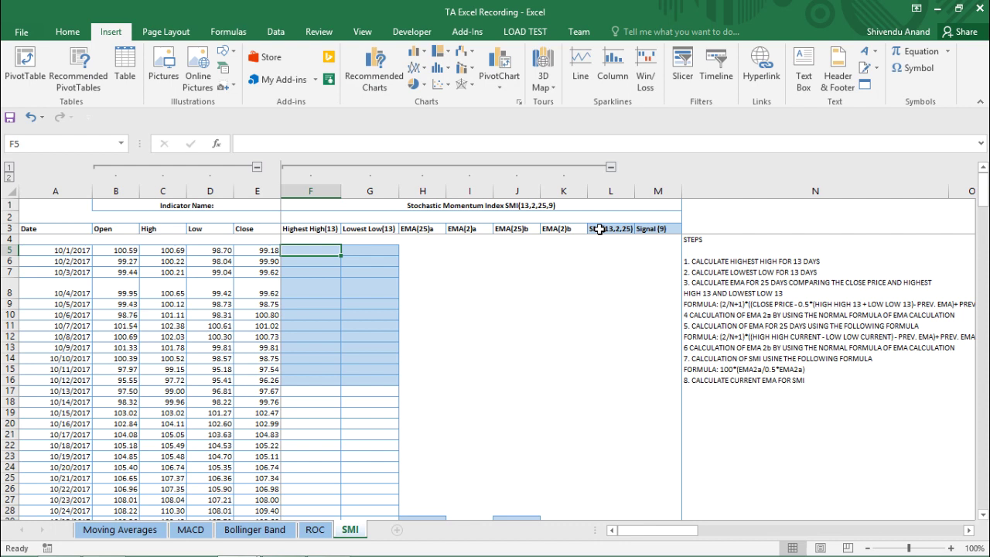
{"action": "type", "text": "=M"}
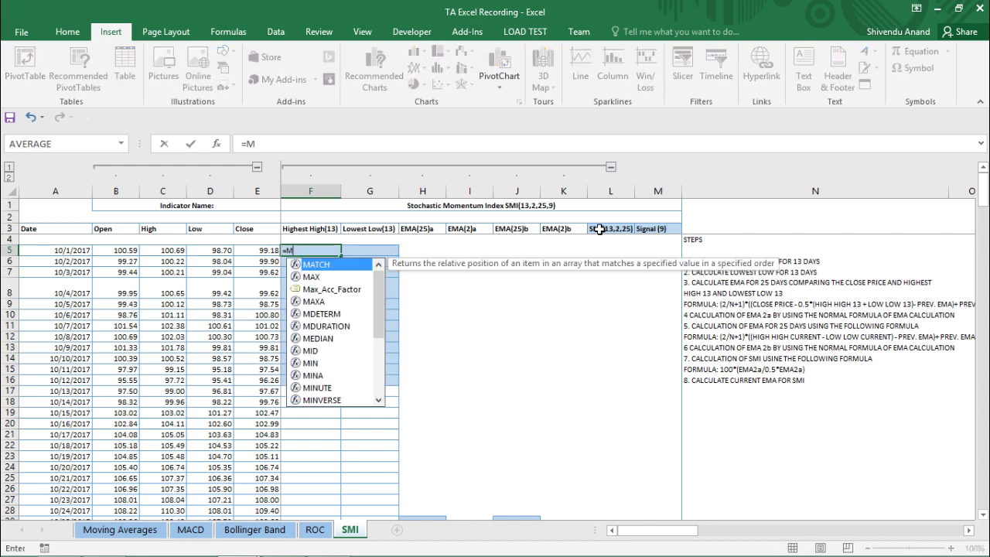
{"action": "type", "text": "AX("}
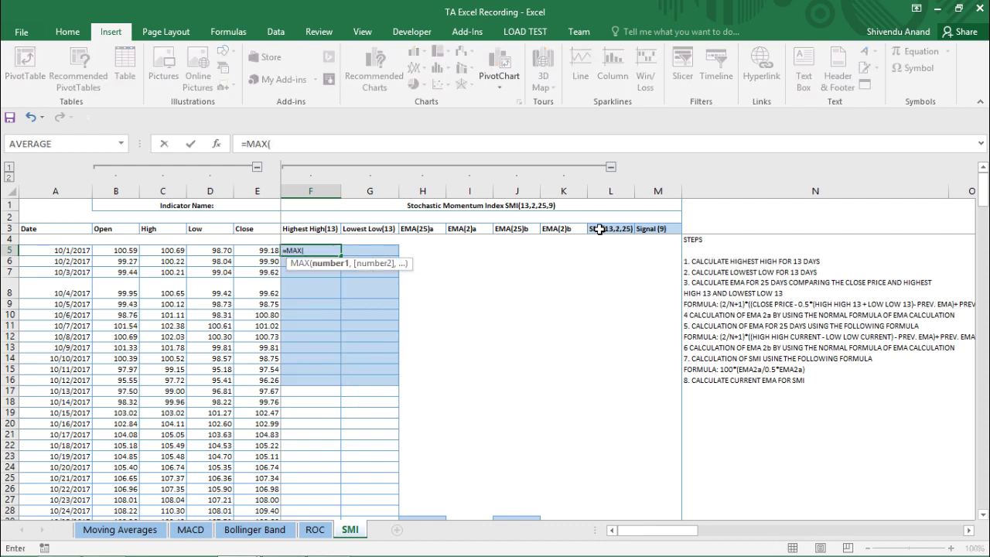
{"action": "left_click", "coordinate": [169, 252]}
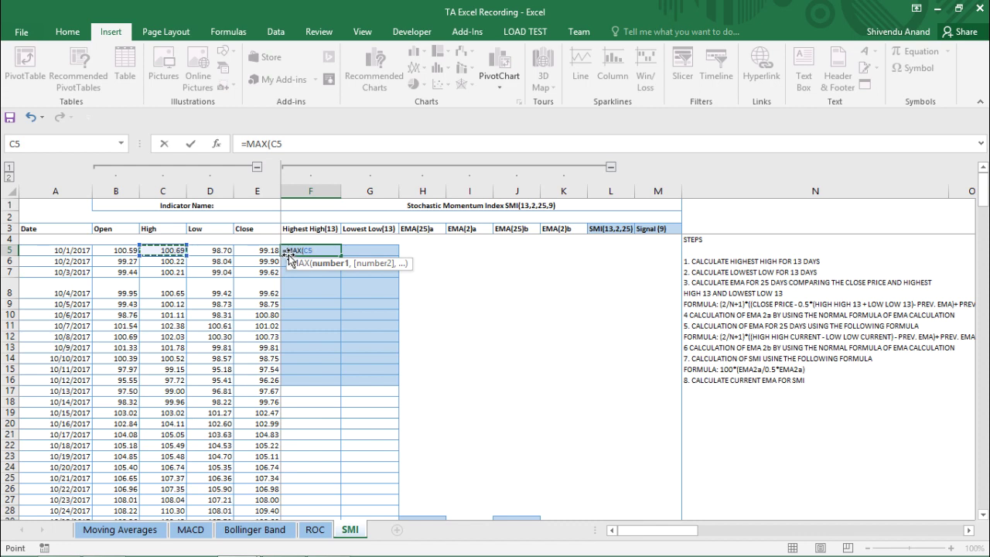
{"action": "key", "text": "F8"}
{"action": "type", "text": ")"}
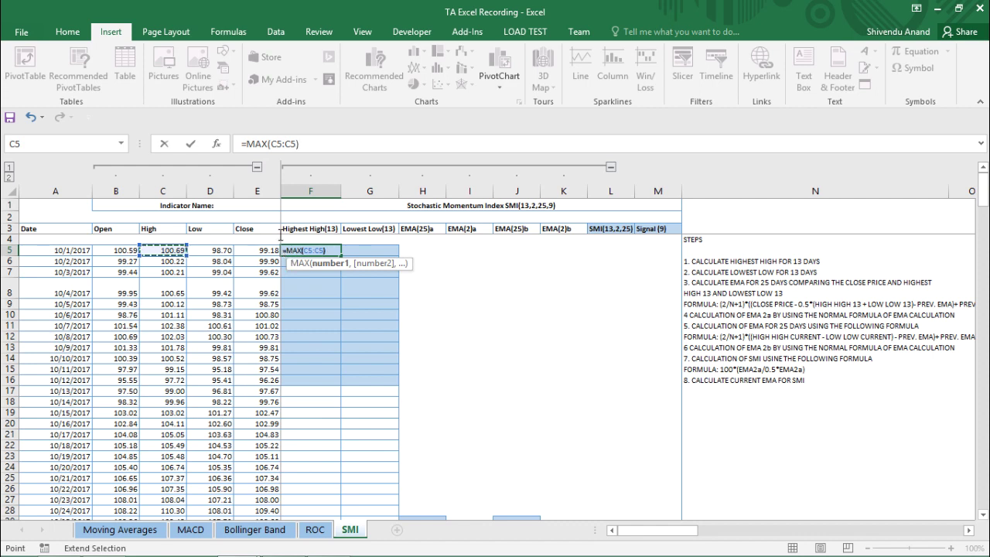
{"action": "left_click", "coordinate": [277, 146]}
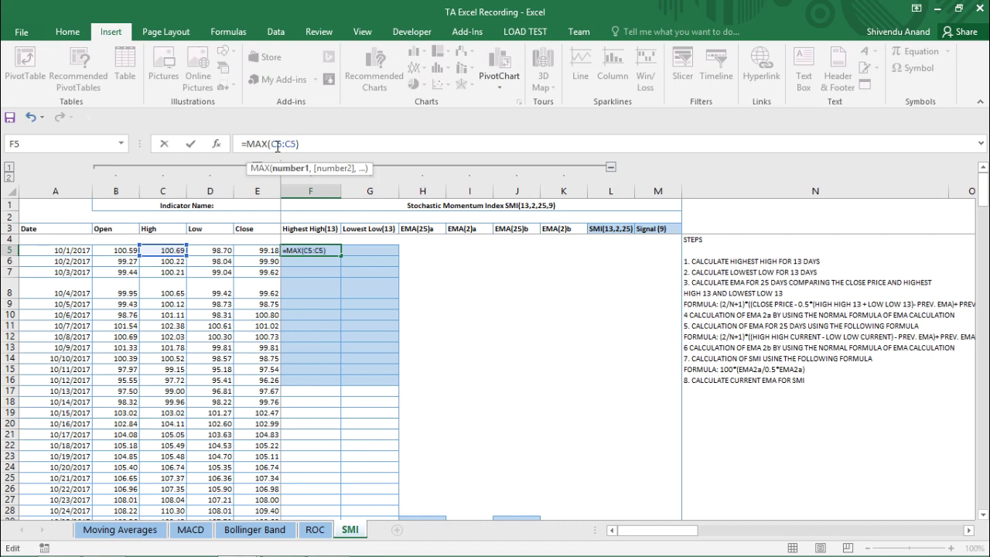
{"action": "key", "text": "F4"}
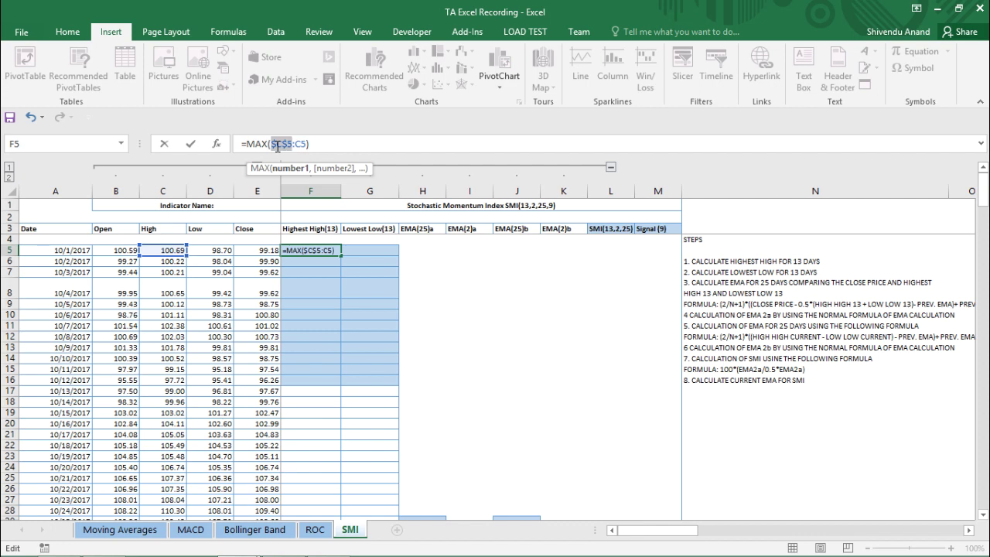
{"action": "left_click", "coordinate": [312, 144]}
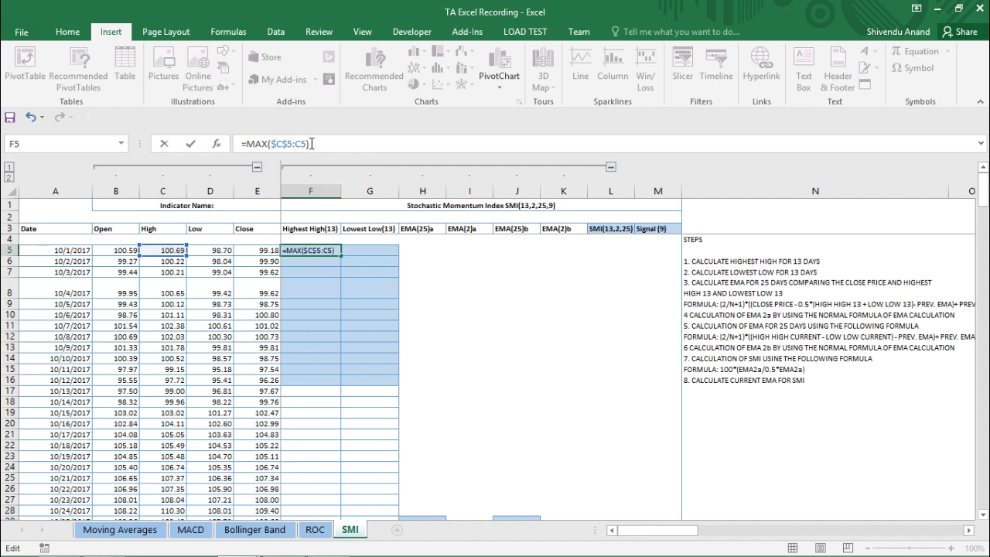
{"action": "key", "text": "Return"}
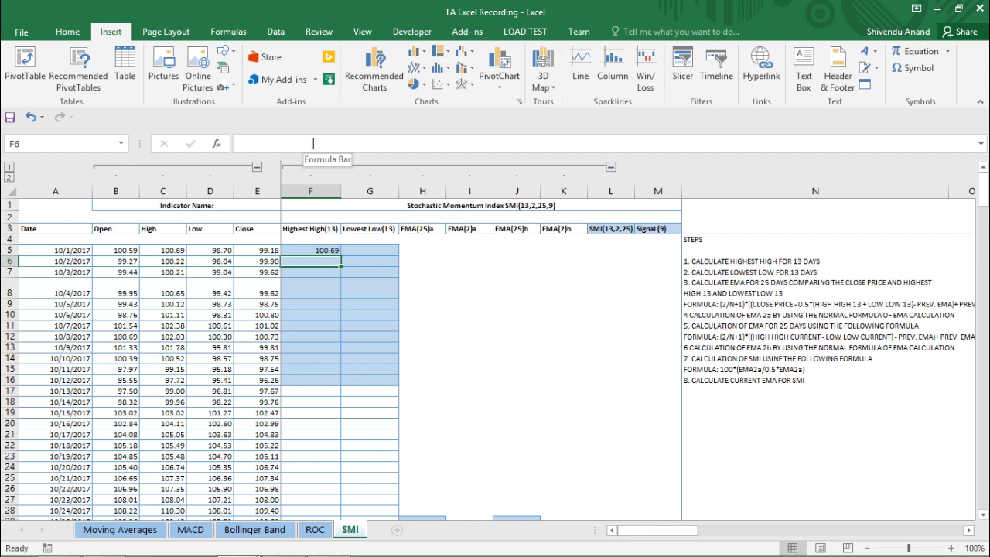
Fill the highest-high formula from F5 down through F16
{"action": "left_click", "coordinate": [326, 250]}
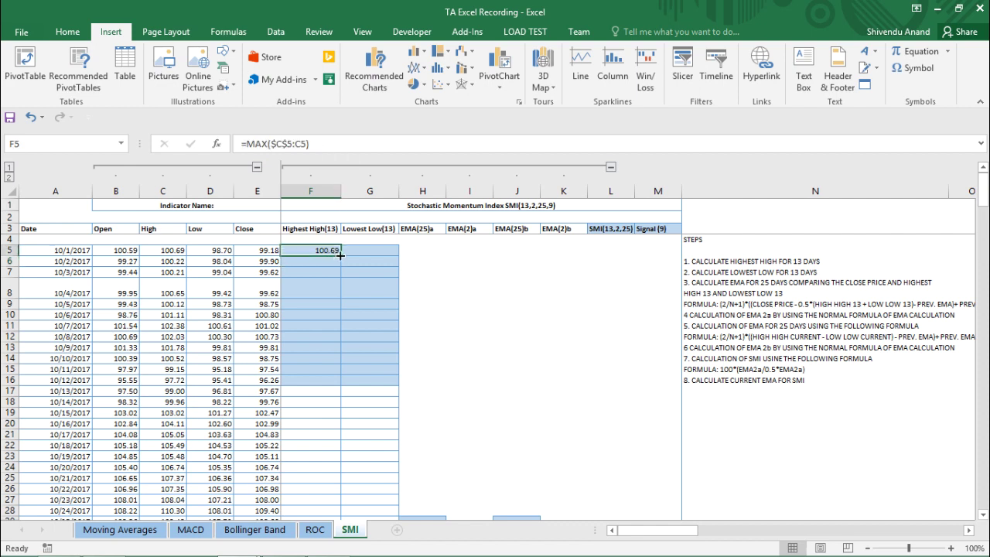
{"action": "left_click_drag", "start_coordinate": [340, 253], "coordinate": [328, 380]}
{"action": "left_click", "coordinate": [325, 359]}
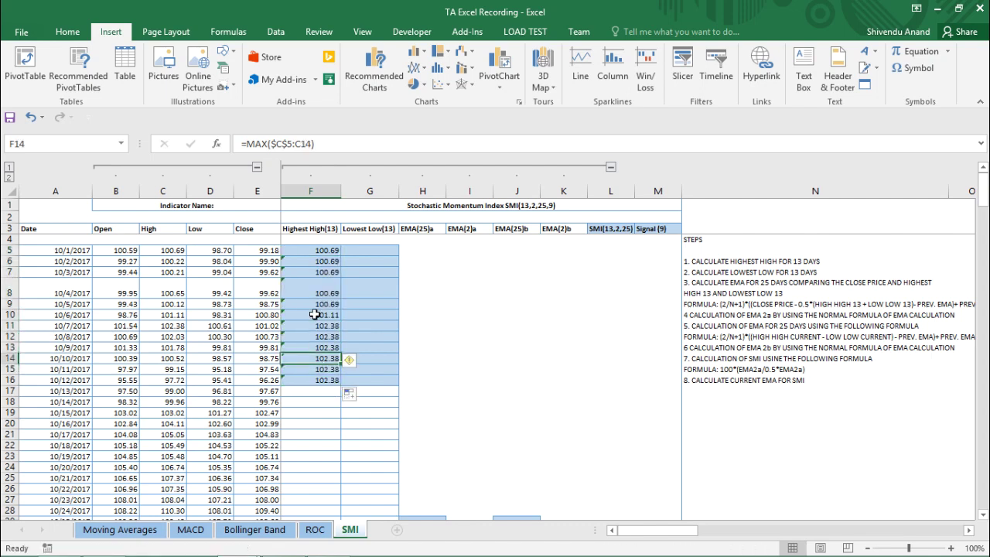
Check the filled Highest High(13) formulas in rows 5 to 12 against the daily prices in the High column
{"action": "left_click", "coordinate": [324, 261]}
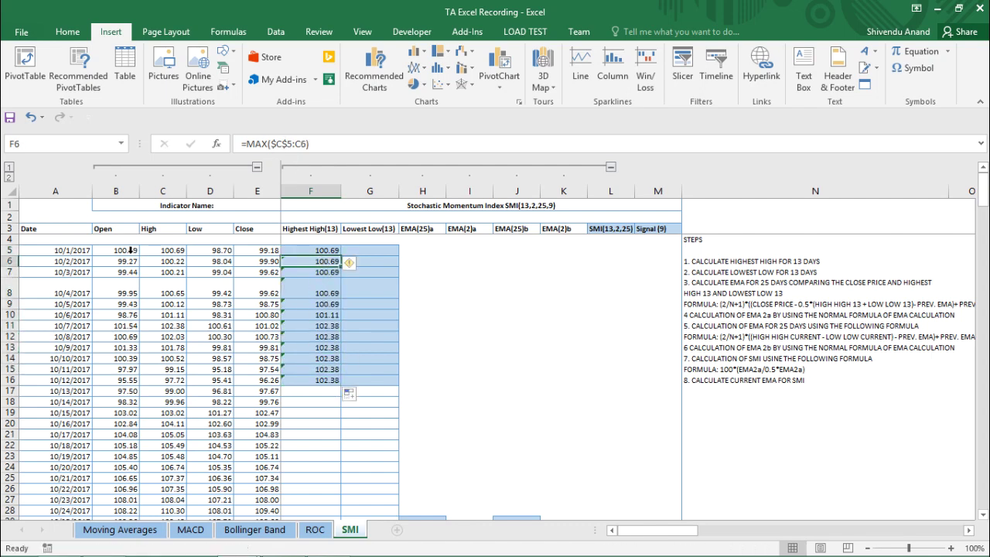
{"action": "left_click", "coordinate": [318, 273]}
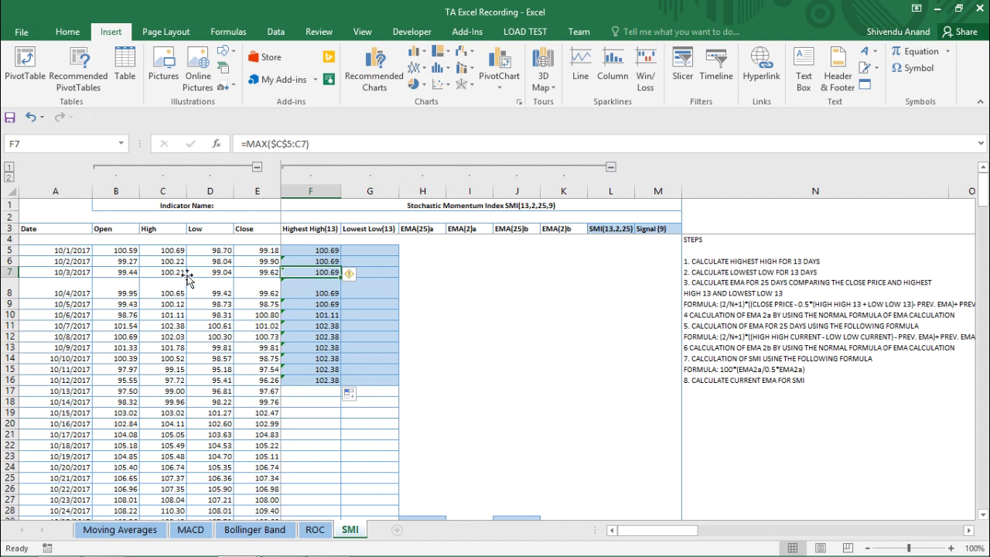
{"action": "left_click", "coordinate": [175, 272]}
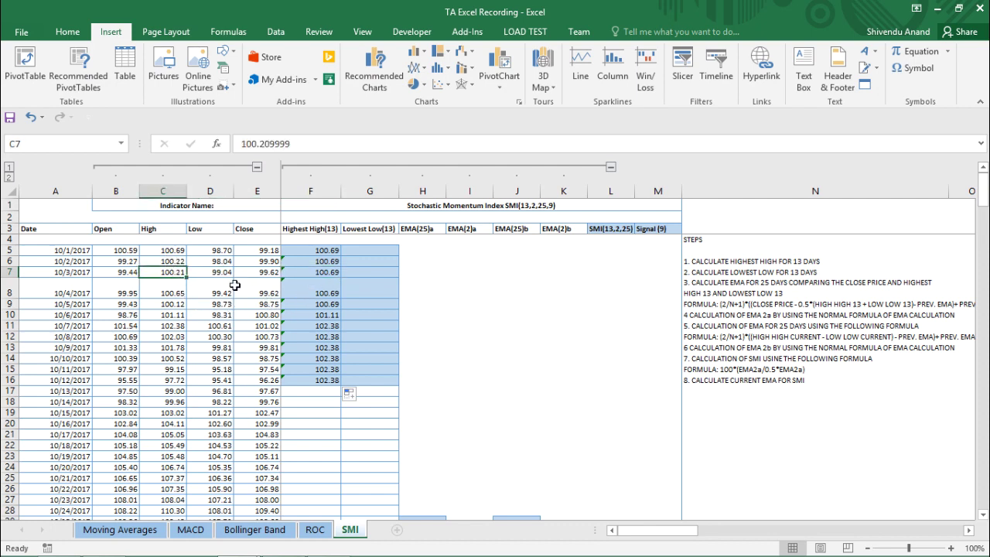
{"action": "left_click", "coordinate": [304, 271]}
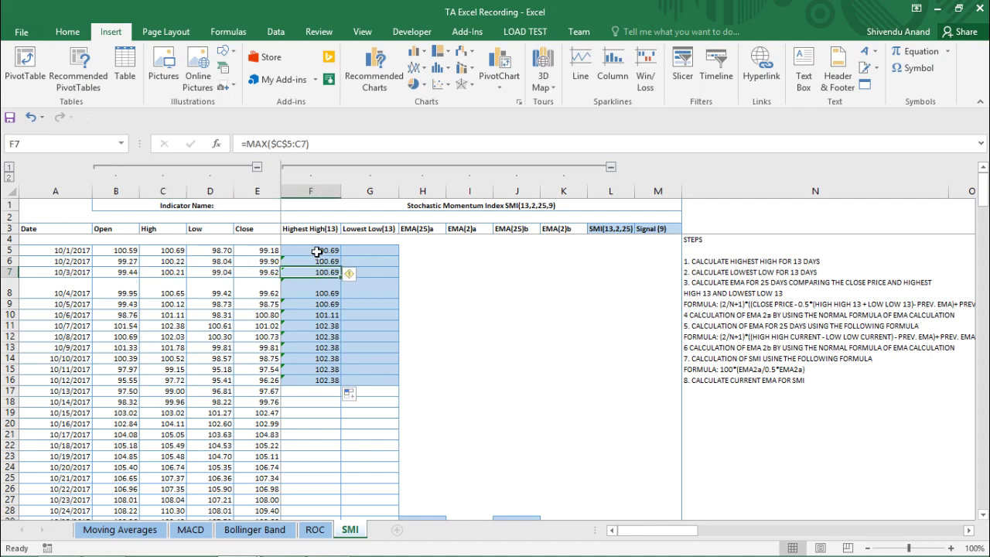
{"action": "left_click", "coordinate": [317, 251]}
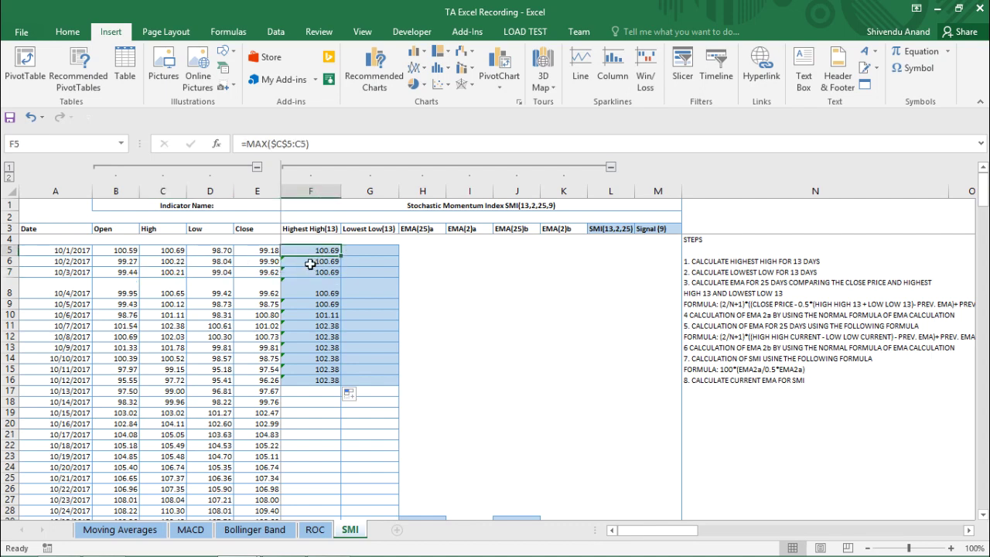
{"action": "left_click", "coordinate": [158, 249]}
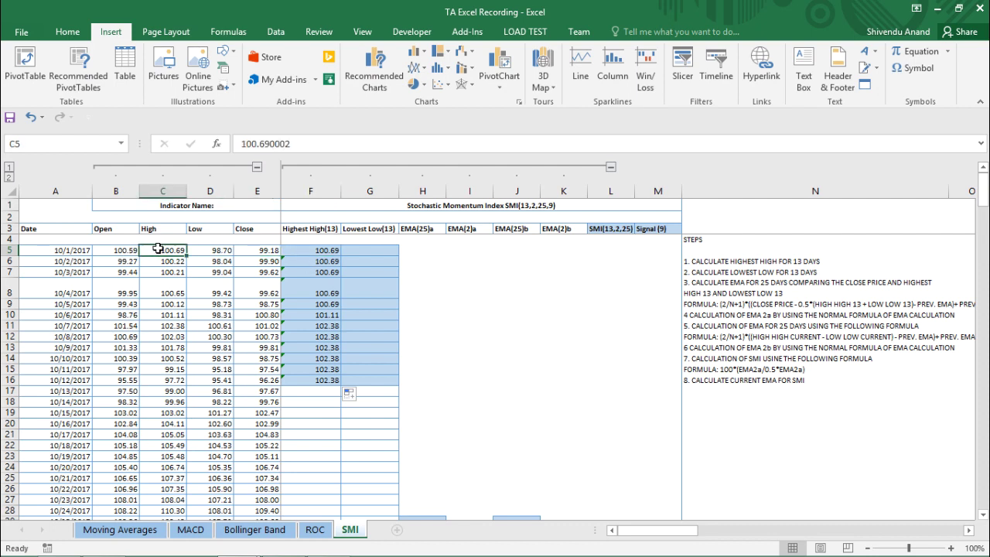
{"action": "left_click_drag", "start_coordinate": [158, 249], "coordinate": [164, 310]}
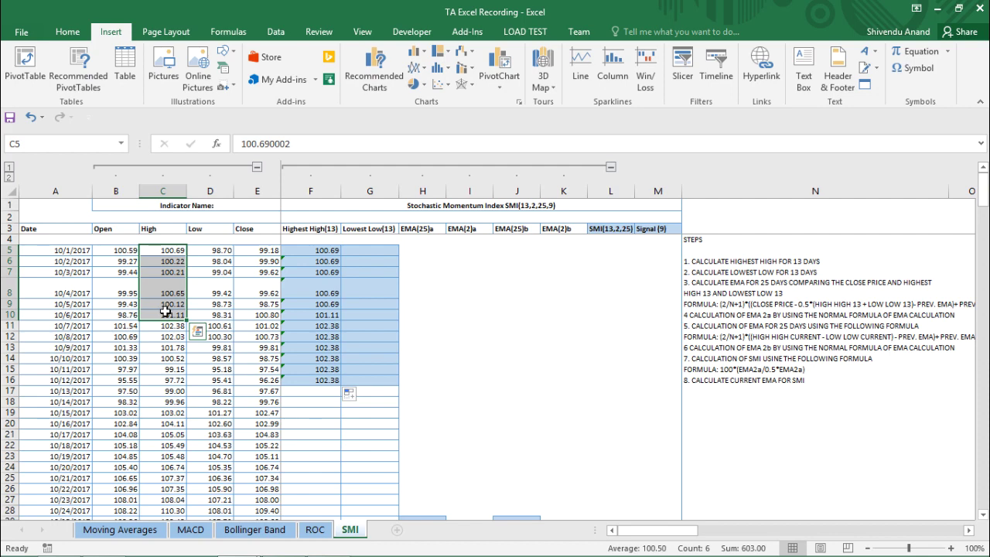
{"action": "left_click", "coordinate": [320, 338]}
Enter =MAX(C5:C17) in F17 to calculate the highest high over the first full 13-day window
{"action": "scroll", "coordinate": [320, 341], "scroll_direction": "down", "scroll_amount": 2}
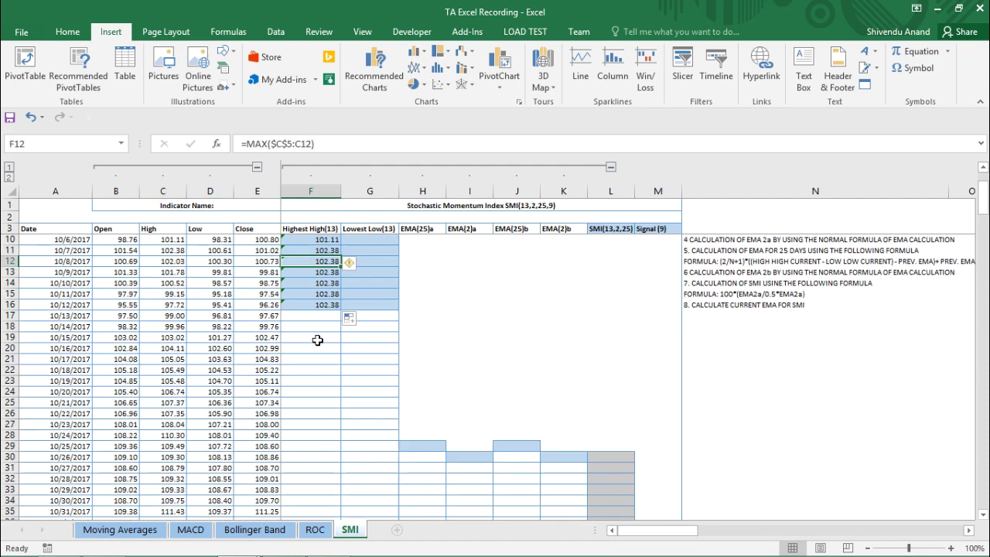
{"action": "left_click", "coordinate": [311, 317]}
{"action": "scroll", "coordinate": [311, 317], "scroll_direction": "up", "scroll_amount": 2}
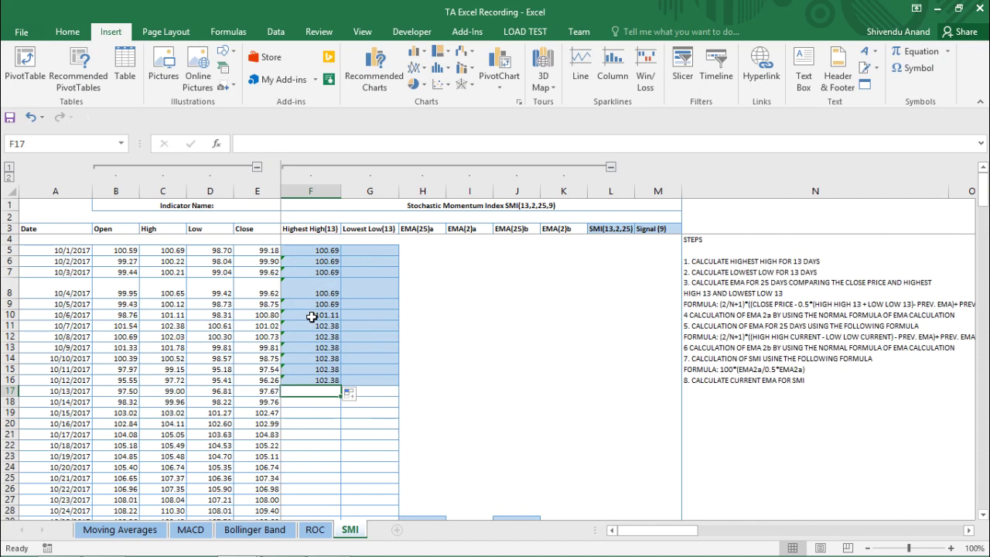
{"action": "type", "text": "="}
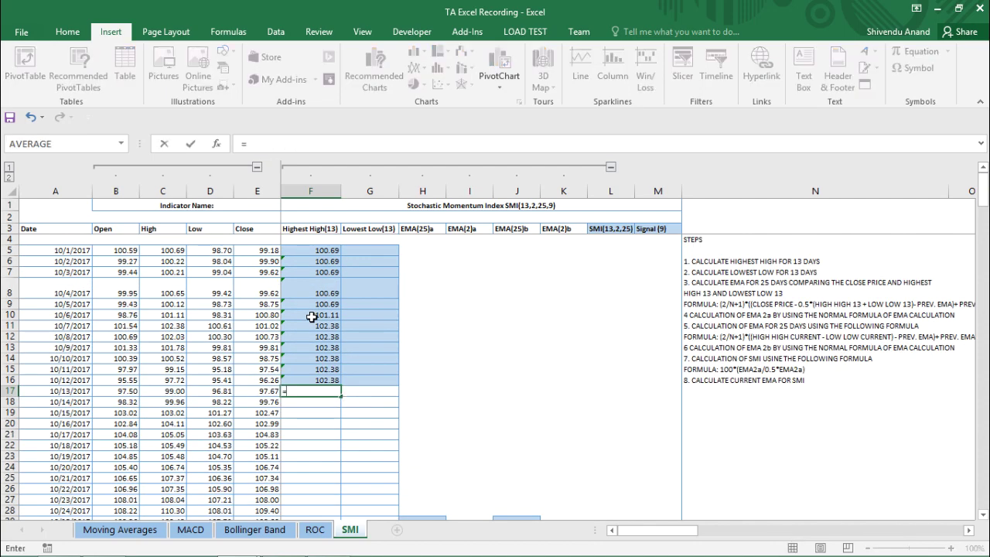
{"action": "type", "text": "MAX("}
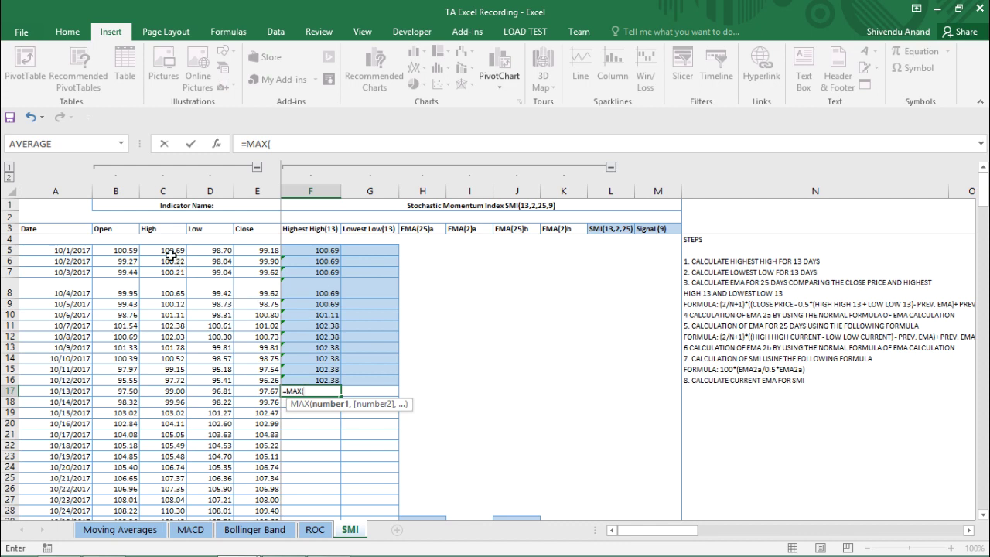
{"action": "left_click_drag", "start_coordinate": [167, 252], "coordinate": [171, 397]}
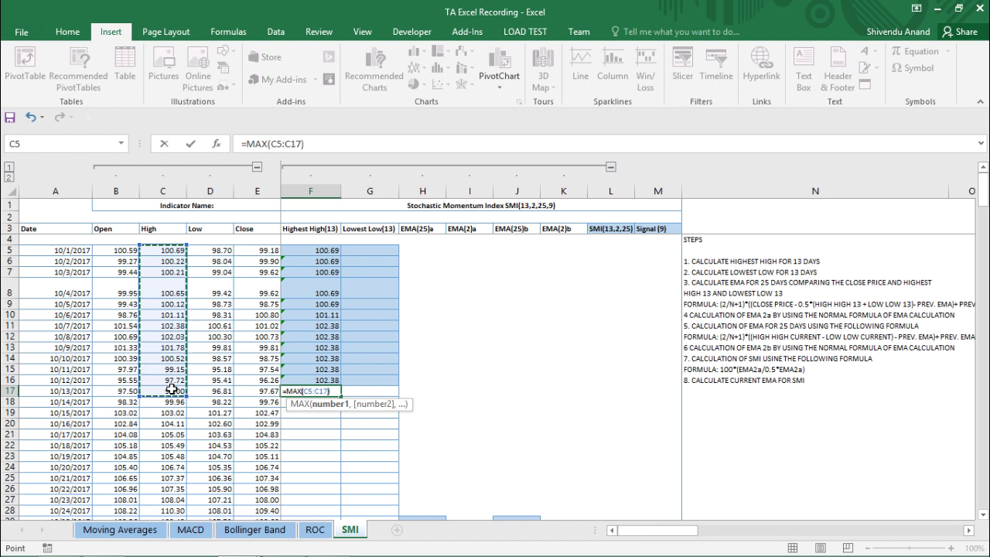
{"action": "key", "text": "Return"}
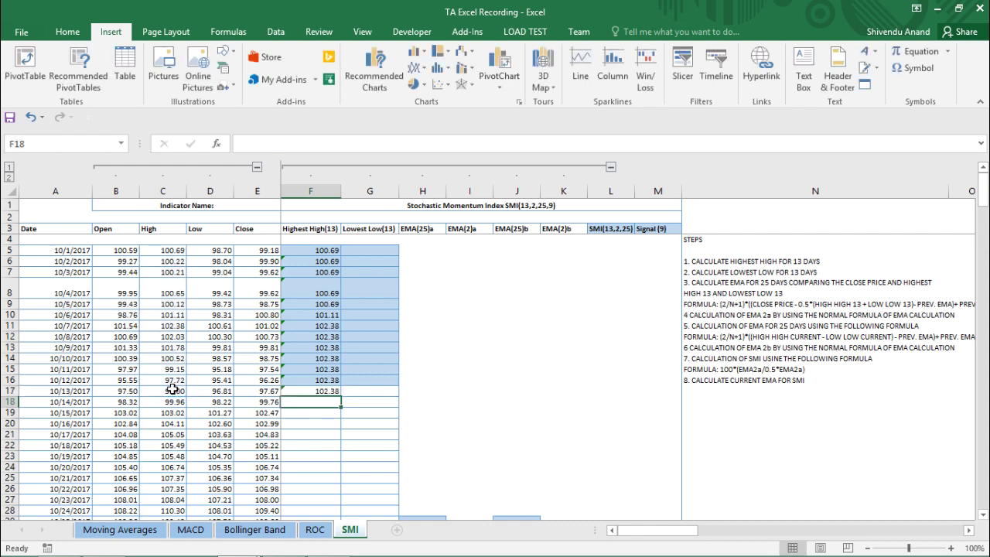
Fill the 13-day highest-high formula from F17 down to the last data row and scan the filled column
{"action": "left_click", "coordinate": [331, 391]}
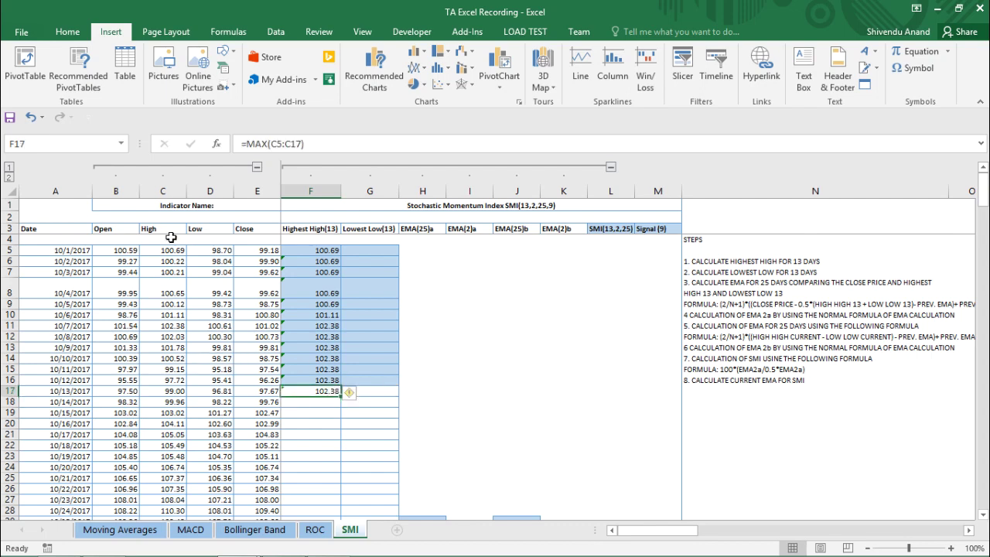
{"action": "left_click", "coordinate": [172, 328]}
{"action": "left_click", "coordinate": [304, 393]}
{"action": "double_click", "coordinate": [341, 395]}
{"action": "scroll", "coordinate": [333, 395], "scroll_direction": "down", "scroll_amount": 7}
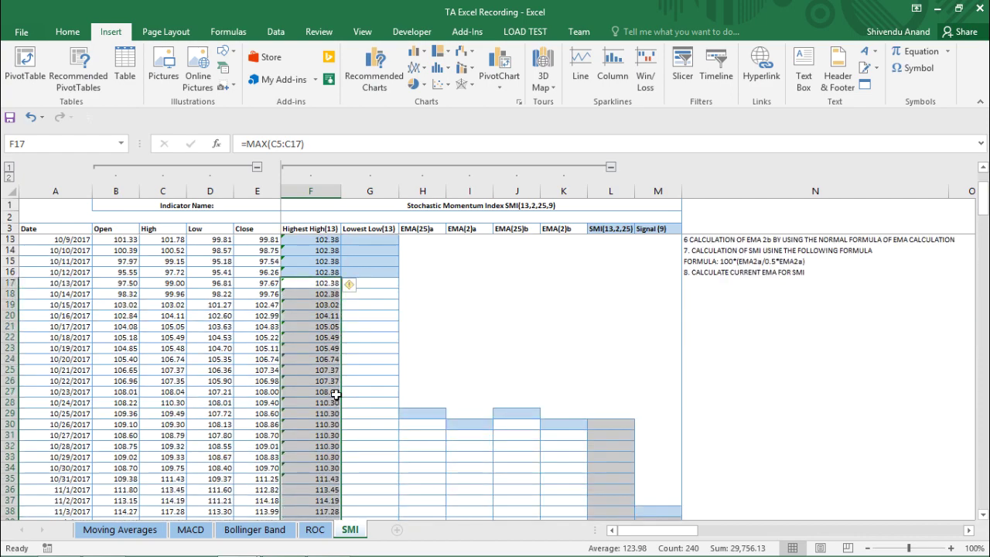
{"action": "scroll", "coordinate": [325, 396], "scroll_direction": "down", "scroll_amount": 20}
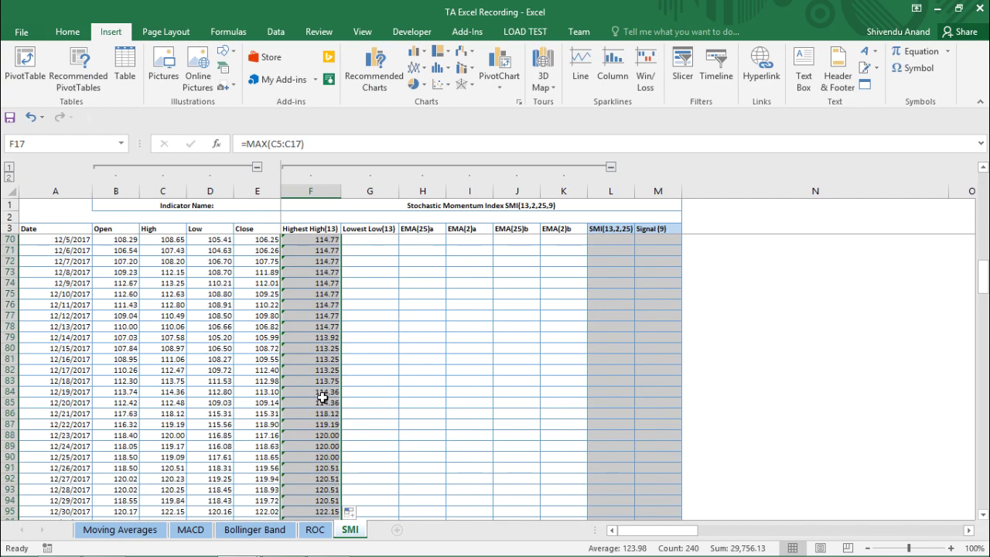
{"action": "scroll", "coordinate": [319, 398], "scroll_direction": "down", "scroll_amount": 5}
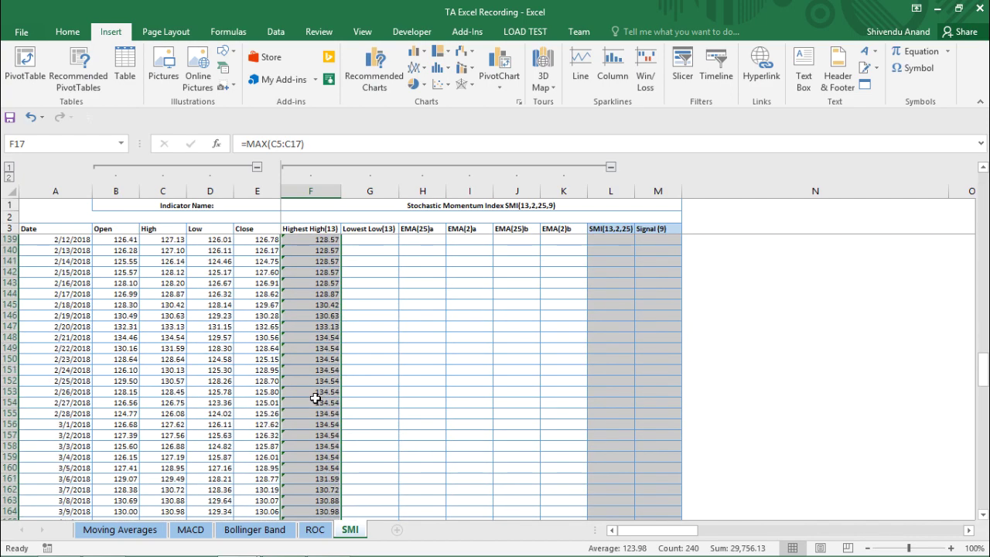
{"action": "scroll", "coordinate": [315, 399], "scroll_direction": "up", "scroll_amount": 20}
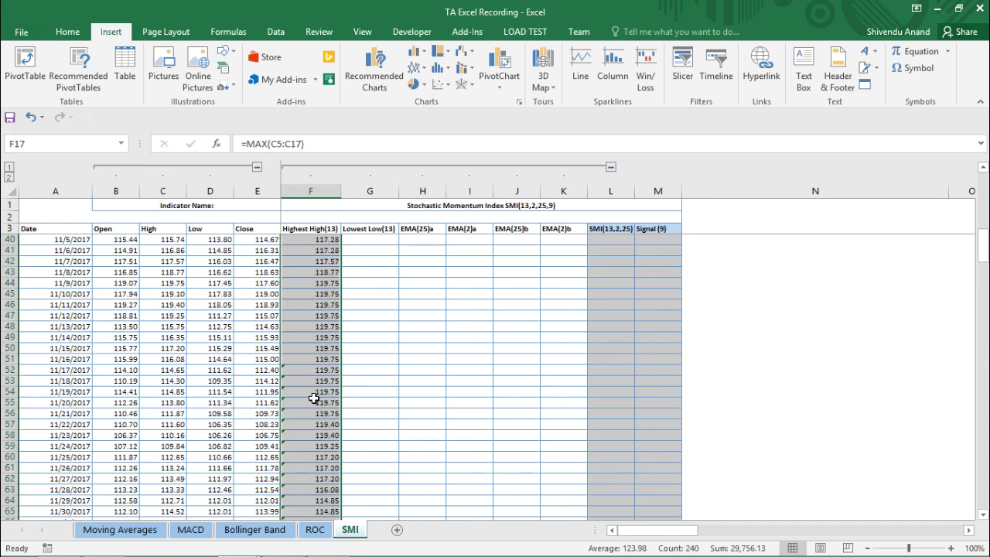
{"action": "scroll", "coordinate": [313, 399], "scroll_direction": "up", "scroll_amount": 6}
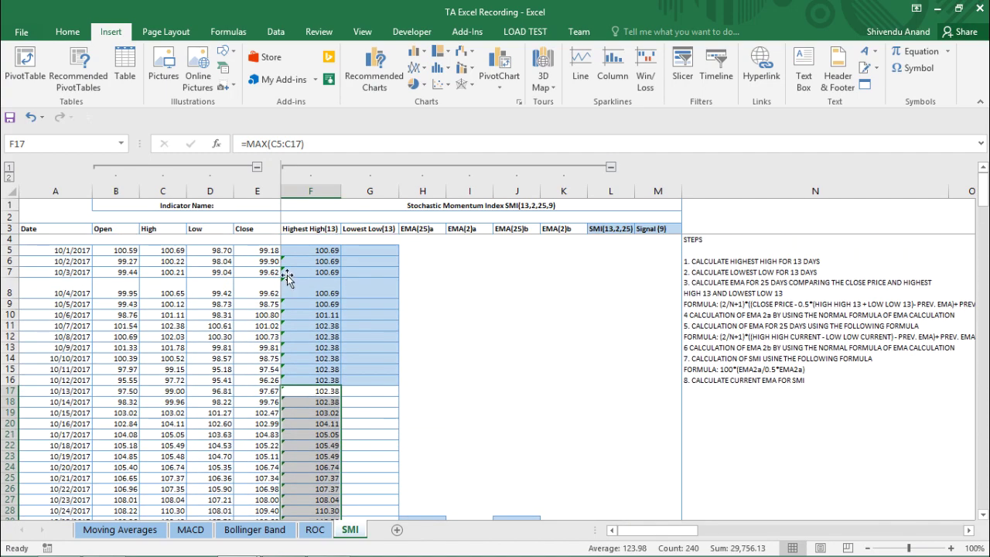
Enter =MIN($D$5:D5) in G5 to calculate the running lowest low with an anchored start cell
{"action": "left_click", "coordinate": [374, 253]}
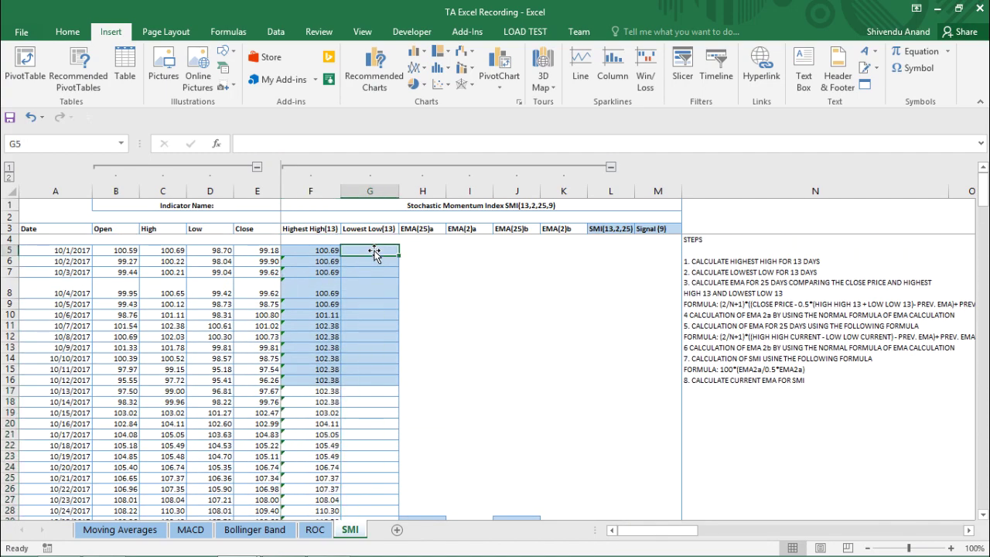
{"action": "type", "text": "=MIN"}
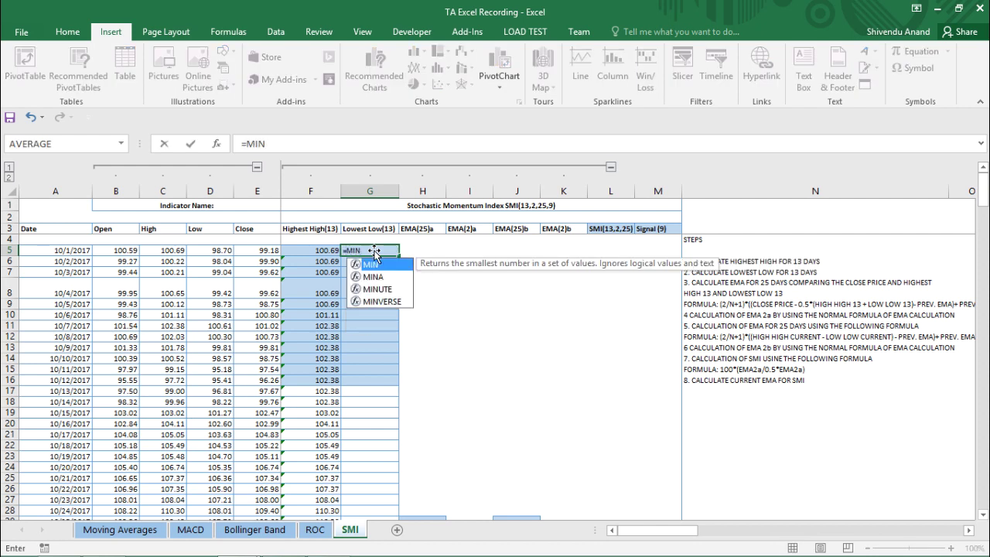
{"action": "type", "text": "("}
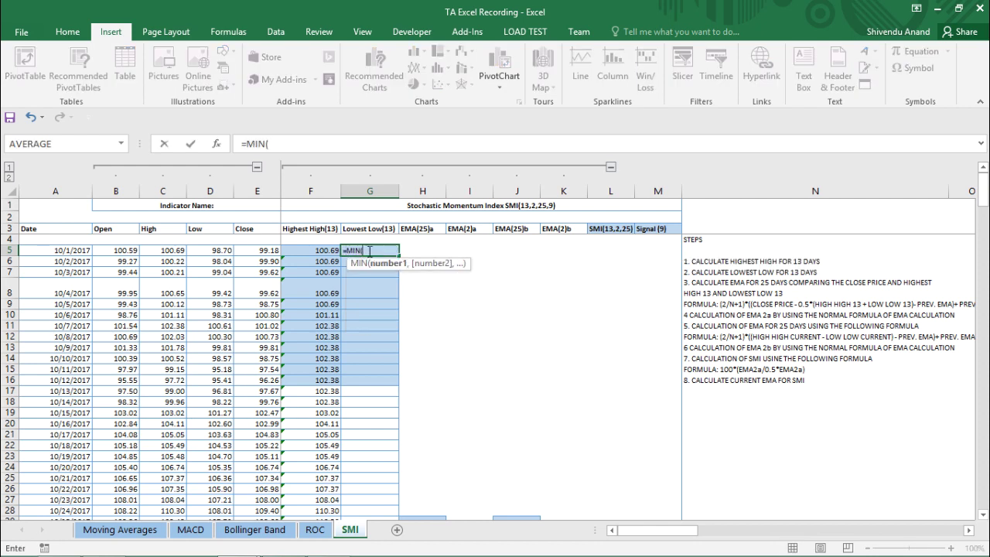
{"action": "left_click", "coordinate": [226, 252]}
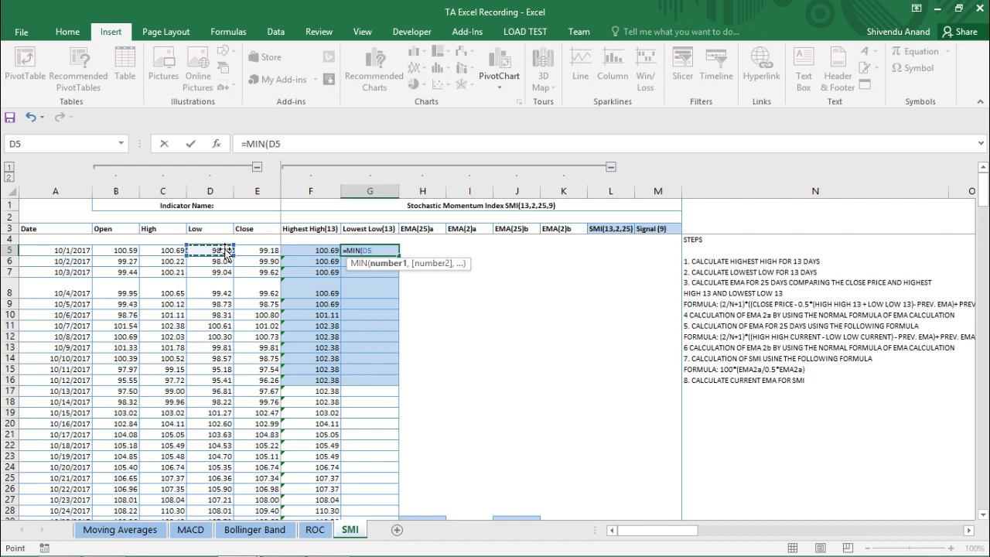
{"action": "key", "text": "F8"}
{"action": "type", "text": ")"}
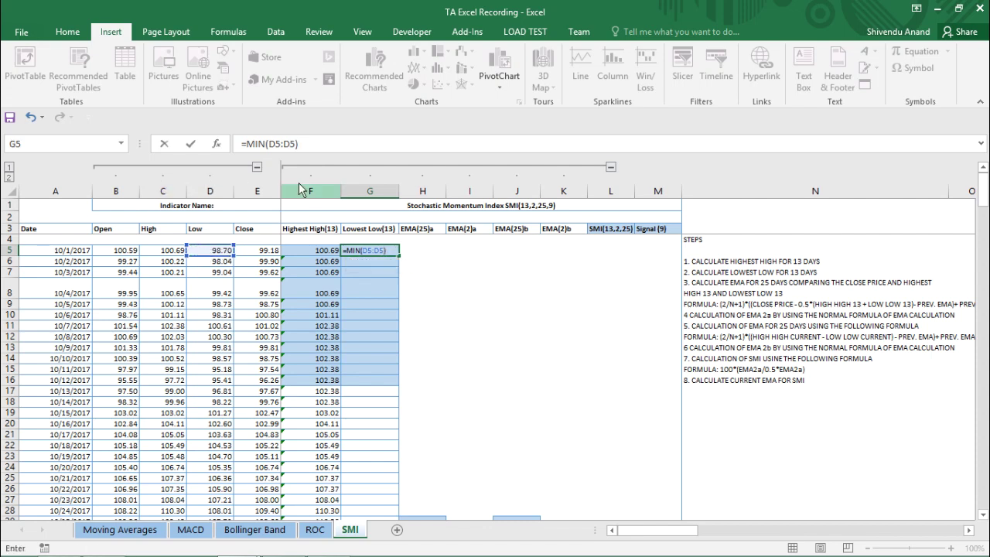
{"action": "left_click", "coordinate": [276, 145]}
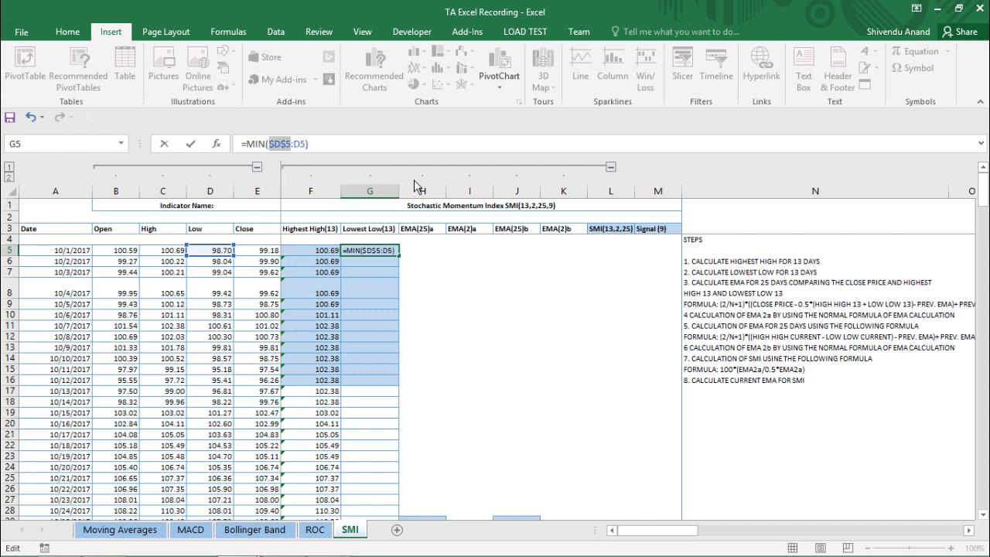
{"action": "key", "text": "Return"}
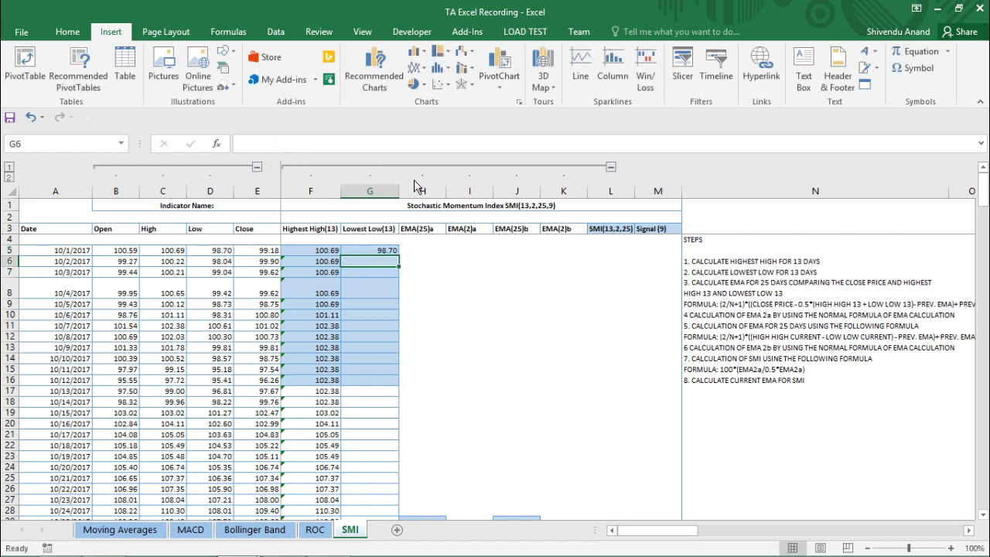
Fill the lowest-low formula from G5 down through G16
{"action": "left_click", "coordinate": [378, 251]}
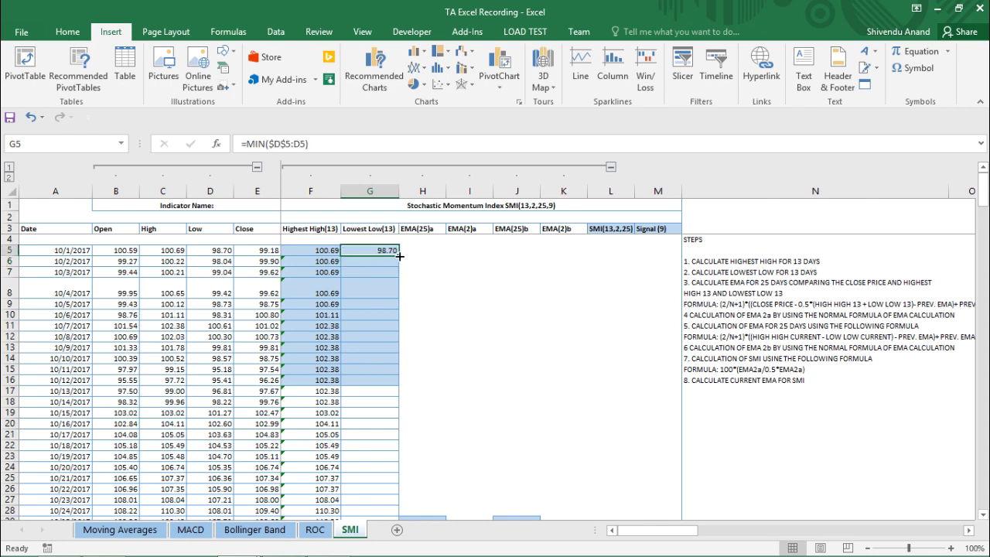
{"action": "left_click_drag", "start_coordinate": [399, 261], "coordinate": [394, 380]}
{"action": "left_click", "coordinate": [379, 358]}
Enter =MIN(D5:D17) in G17 to calculate the lowest low over the first full 13-day window
{"action": "scroll", "coordinate": [379, 356], "scroll_direction": "down", "scroll_amount": 4}
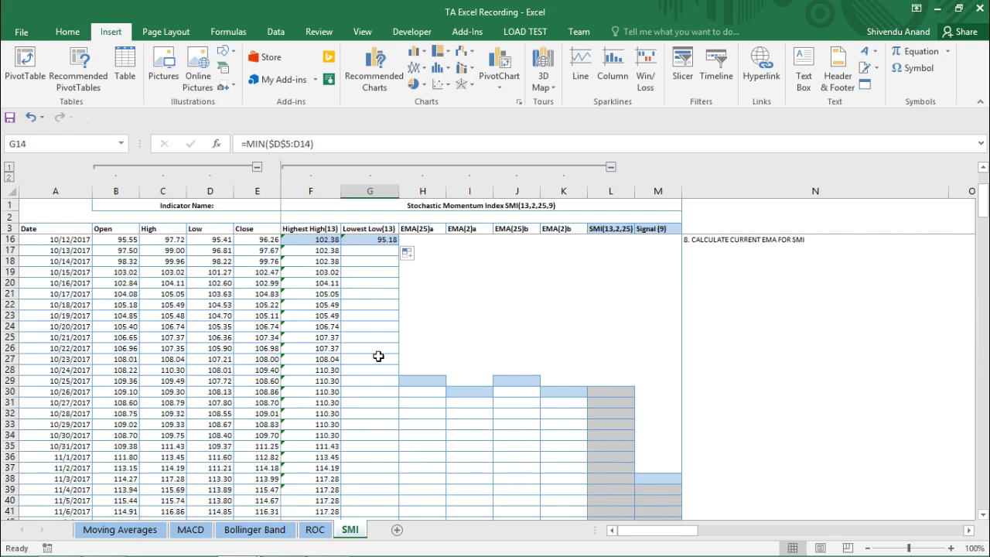
{"action": "scroll", "coordinate": [379, 356], "scroll_direction": "up", "scroll_amount": 3}
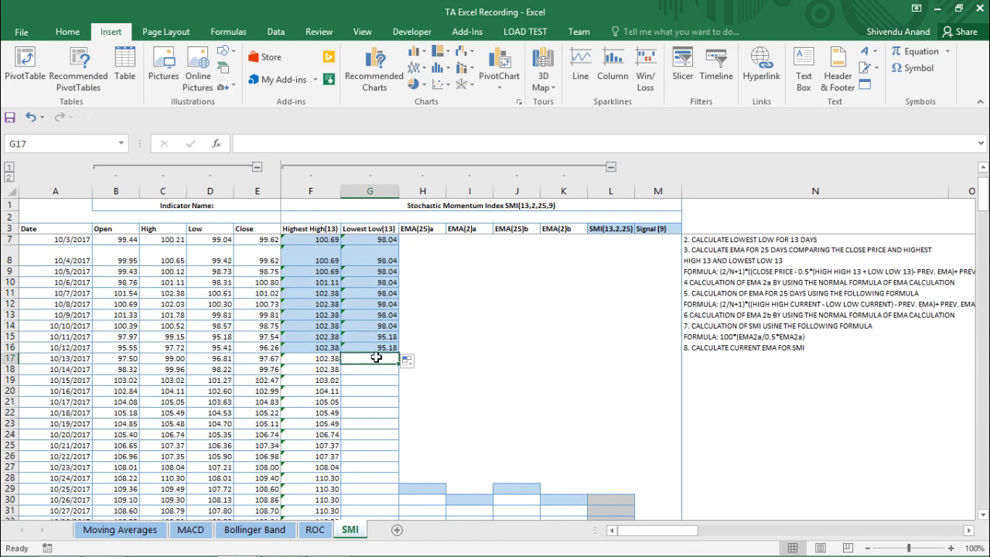
{"action": "type", "text": "=MIN("}
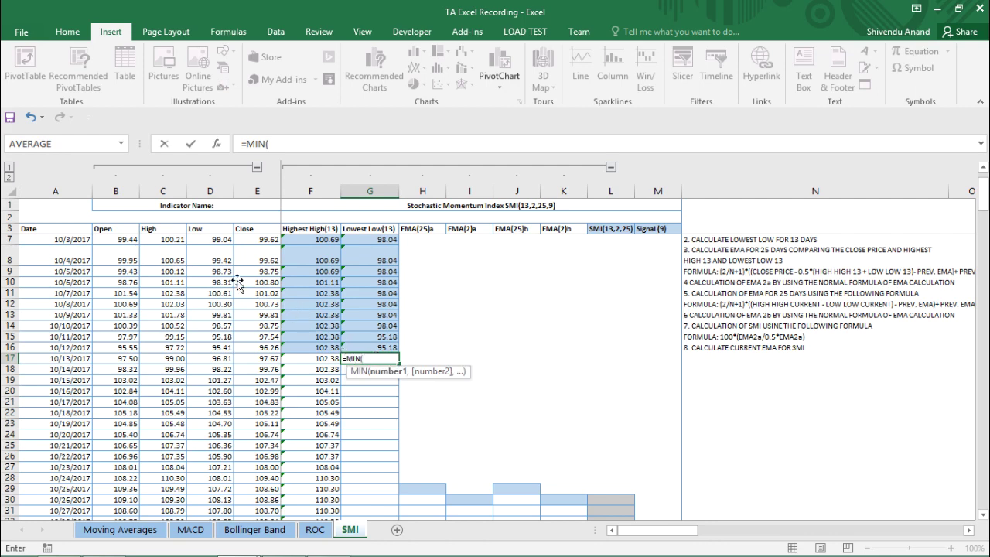
{"action": "scroll", "coordinate": [215, 248], "scroll_direction": "up", "scroll_amount": 1}
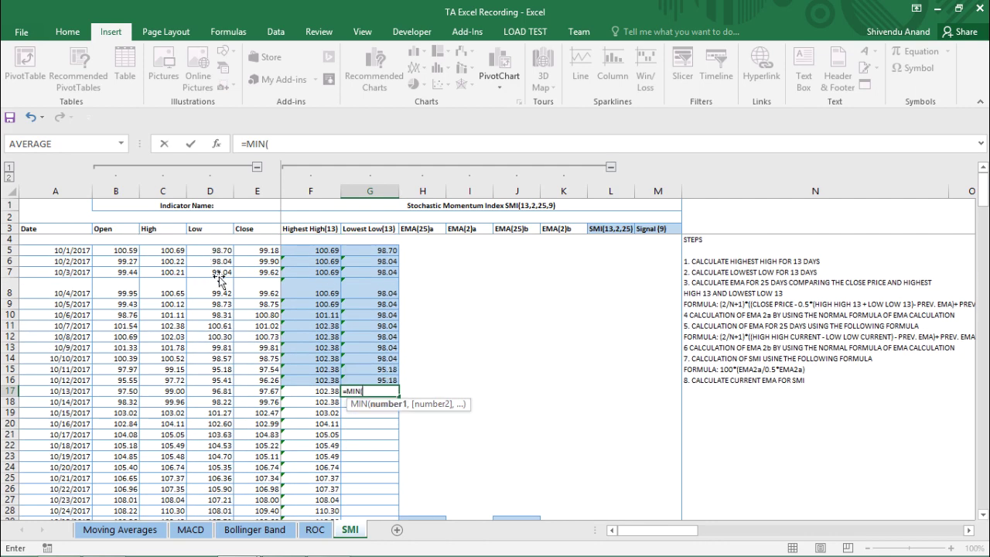
{"action": "left_click_drag", "start_coordinate": [223, 251], "coordinate": [218, 393]}
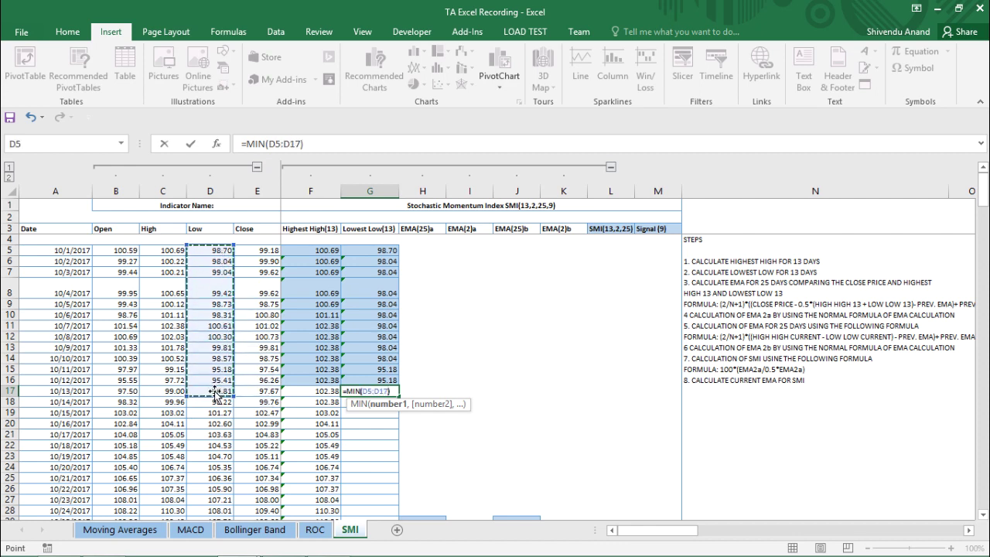
{"action": "type", "text": ")"}
{"action": "key", "text": "Return"}
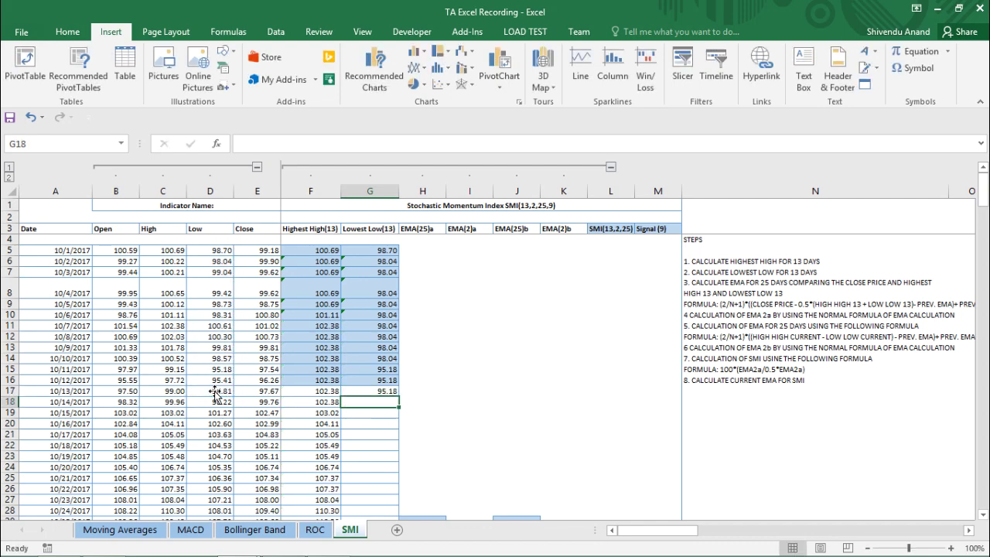
Fill the 13-day lowest-low formula from G17 down to the last data row
{"action": "scroll", "coordinate": [217, 393], "scroll_direction": "down", "scroll_amount": 2}
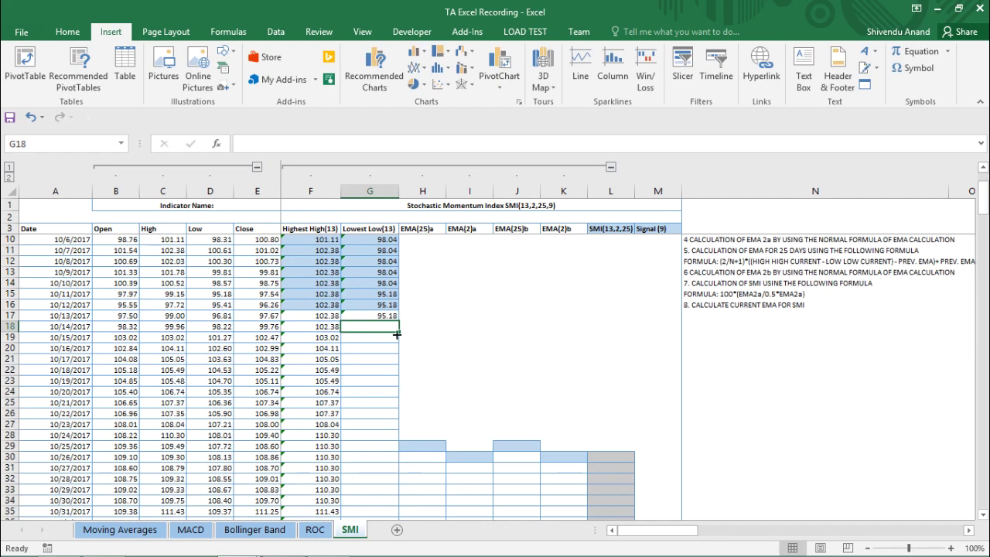
{"action": "left_click", "coordinate": [367, 311]}
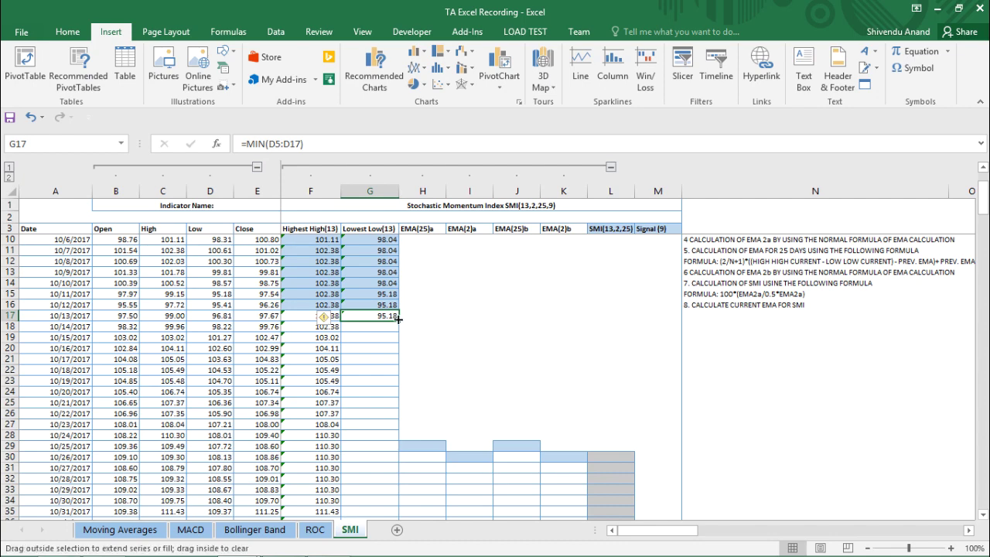
{"action": "double_click", "coordinate": [399, 318]}
Check the rolling 13-day ranges of the filled Lowest Low(13) formulas in G18, G20, G21 and G31
{"action": "left_click", "coordinate": [362, 352]}
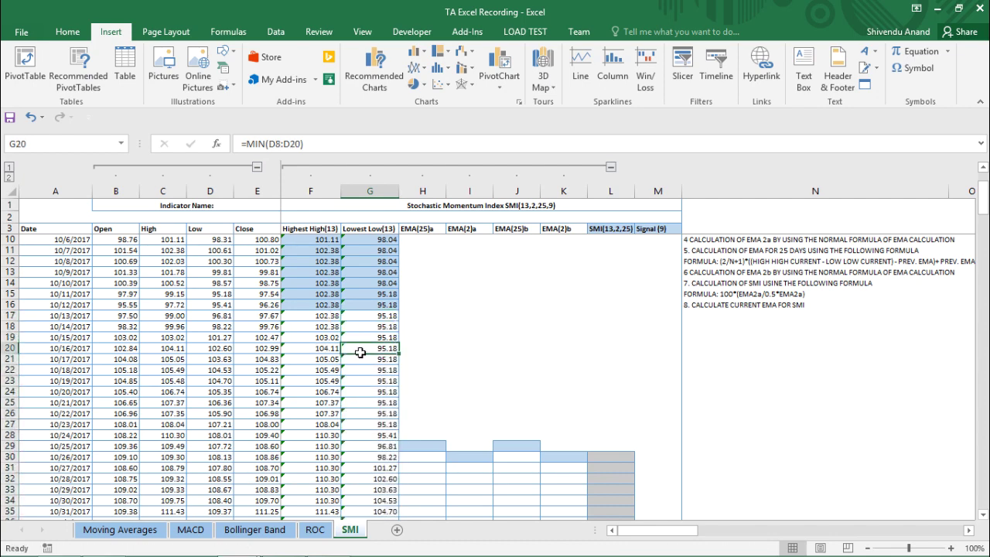
{"action": "scroll", "coordinate": [361, 353], "scroll_direction": "up", "scroll_amount": 2}
{"action": "left_click", "coordinate": [366, 402]}
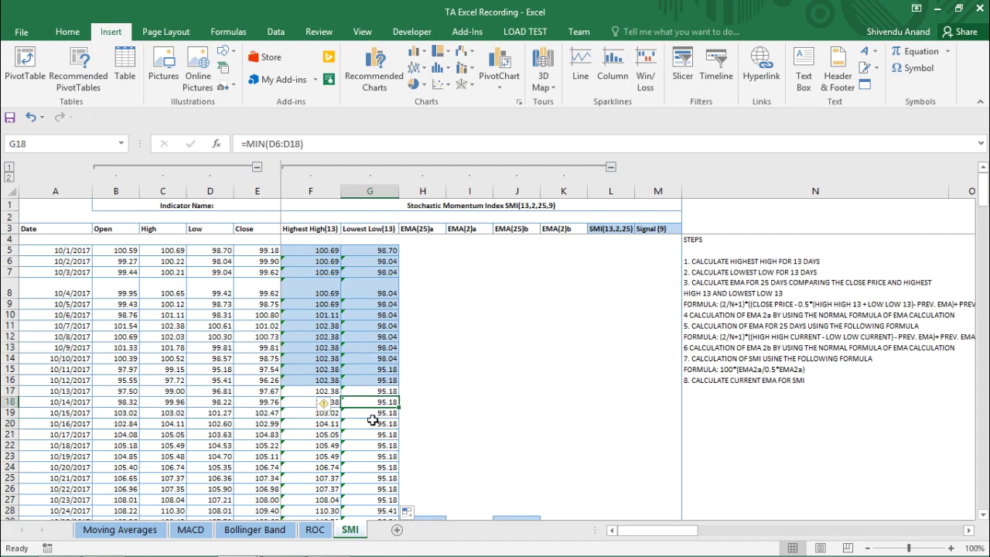
{"action": "left_click", "coordinate": [372, 434]}
{"action": "scroll", "coordinate": [373, 432], "scroll_direction": "down", "scroll_amount": 3}
{"action": "left_click", "coordinate": [373, 434]}
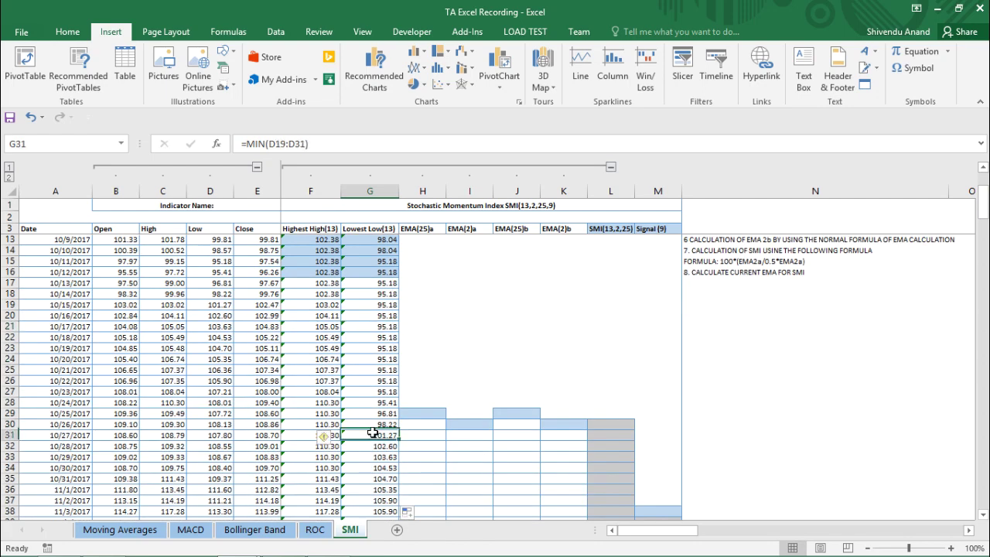
{"action": "scroll", "coordinate": [372, 435], "scroll_direction": "down", "scroll_amount": 6}
{"action": "scroll", "coordinate": [370, 435], "scroll_direction": "up", "scroll_amount": 9}
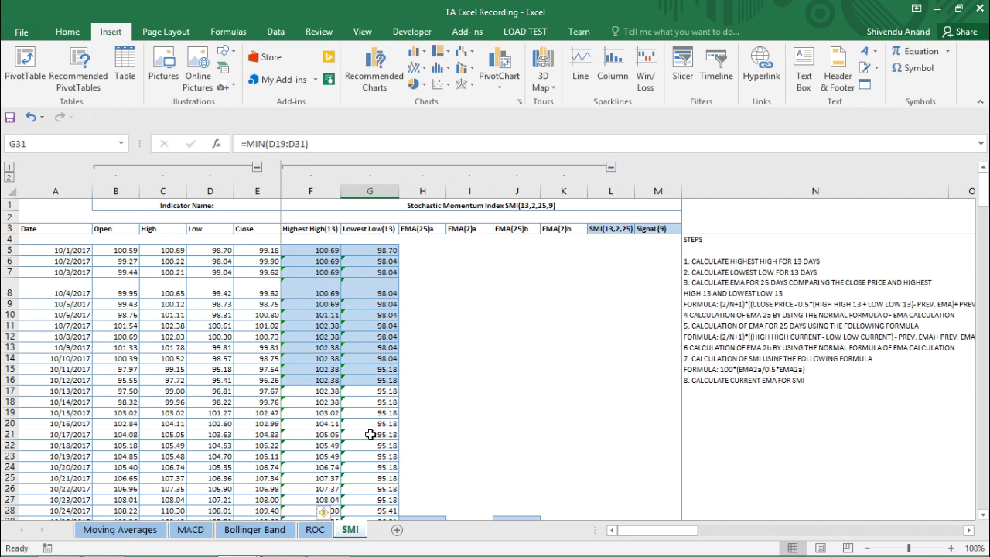
{"action": "scroll", "coordinate": [371, 434], "scroll_direction": "down", "scroll_amount": 3}
{"action": "scroll", "coordinate": [370, 433], "scroll_direction": "up", "scroll_amount": 3}
{"action": "scroll", "coordinate": [850, 288], "scroll_direction": "down", "scroll_amount": 2}
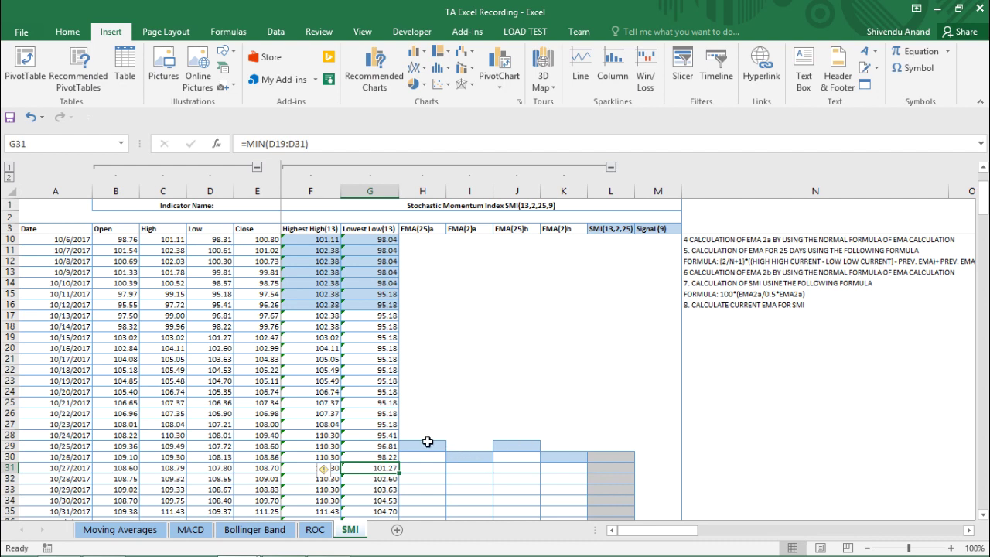
Enter the array formula =AVERAGE(E5:E29-0.5*(F5:F29+G5:G29)) in H29 as the first EMA(25)a value
{"action": "left_click", "coordinate": [426, 442]}
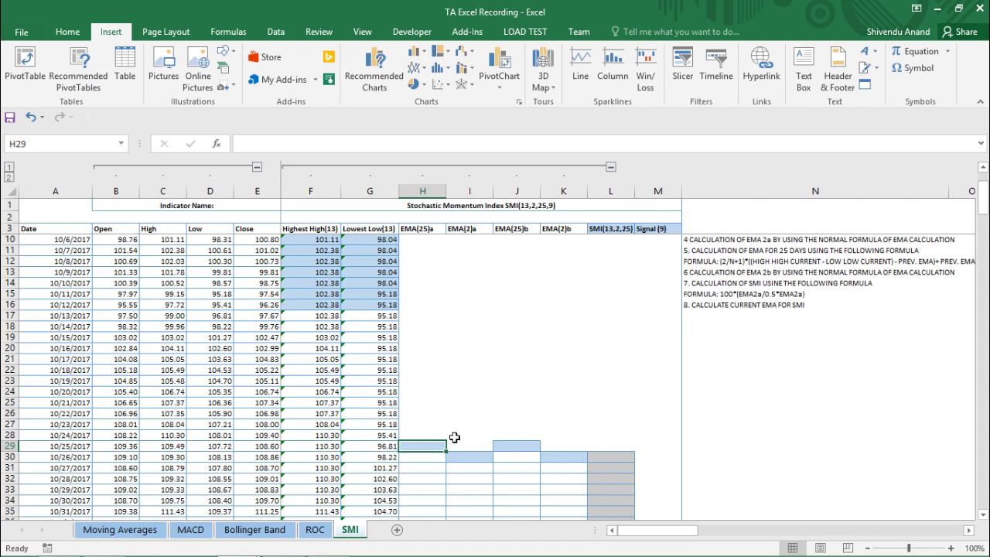
{"action": "type", "text": "="}
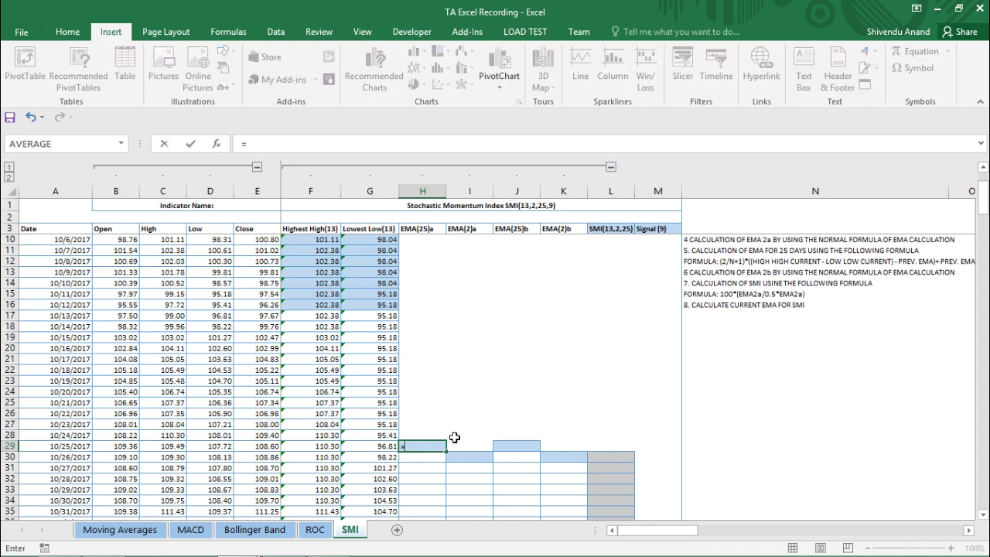
{"action": "type", "text": "AVERAGE("}
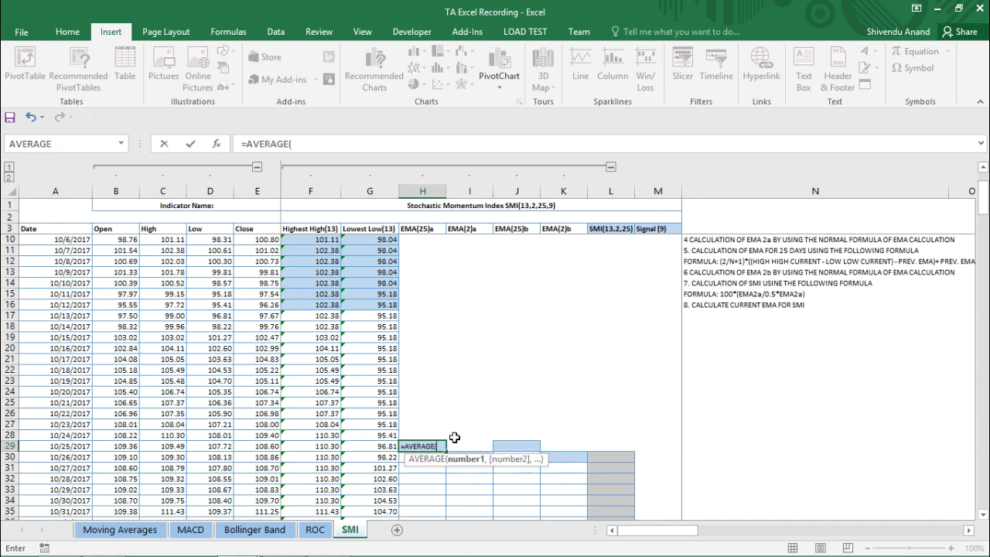
{"action": "scroll", "coordinate": [455, 438], "scroll_direction": "up", "scroll_amount": 2}
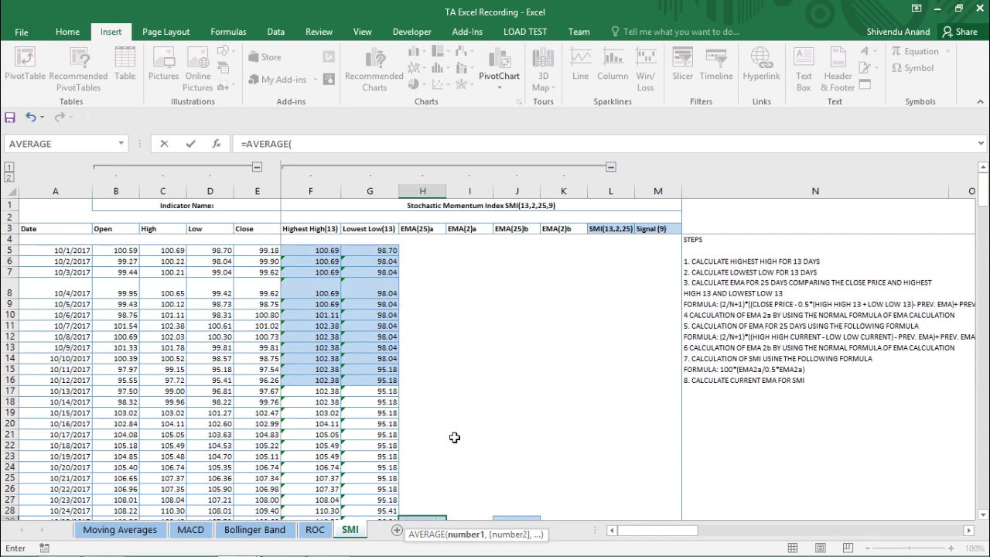
{"action": "scroll", "coordinate": [455, 438], "scroll_direction": "down", "scroll_amount": 1}
{"action": "scroll", "coordinate": [454, 438], "scroll_direction": "up", "scroll_amount": 1}
{"action": "left_click_drag", "start_coordinate": [251, 251], "coordinate": [248, 501]}
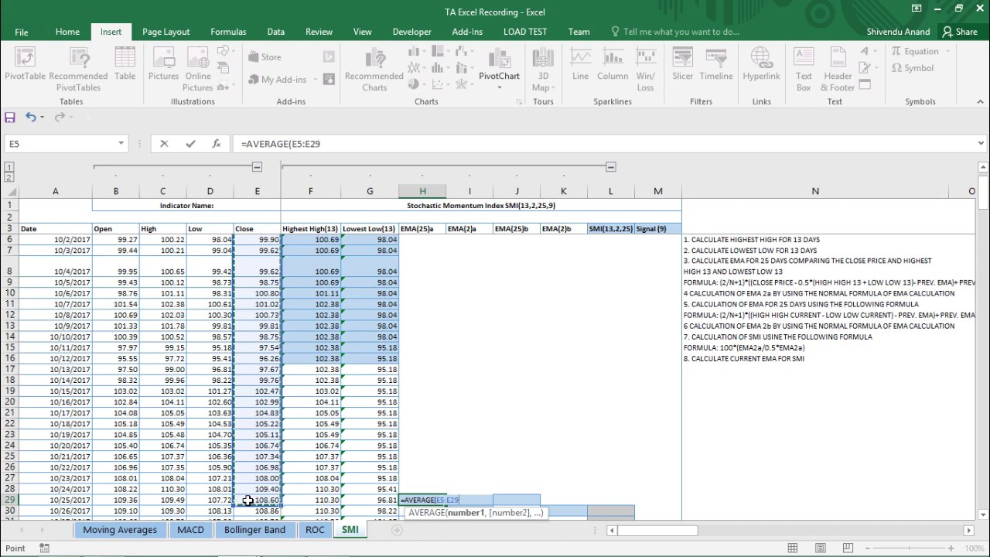
{"action": "type", "text": "-"}
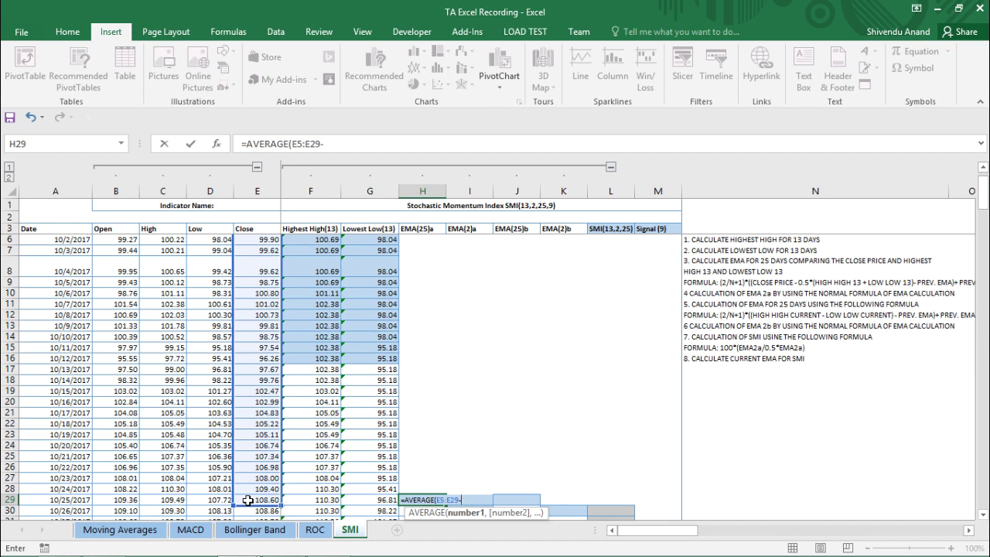
{"action": "type", "text": "0.5*("}
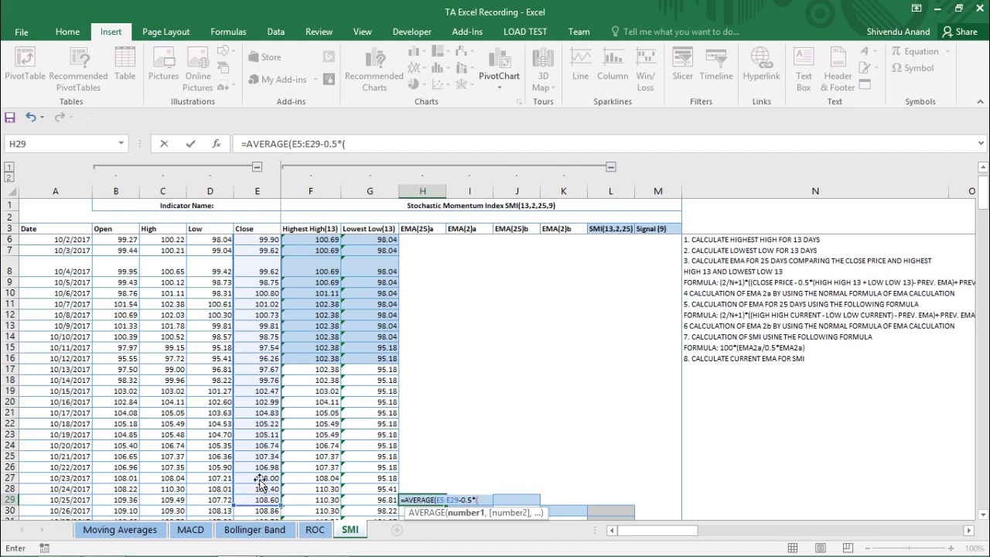
{"action": "scroll", "coordinate": [449, 398], "scroll_direction": "up", "scroll_amount": 1}
{"action": "scroll", "coordinate": [449, 398], "scroll_direction": "up", "scroll_amount": 1}
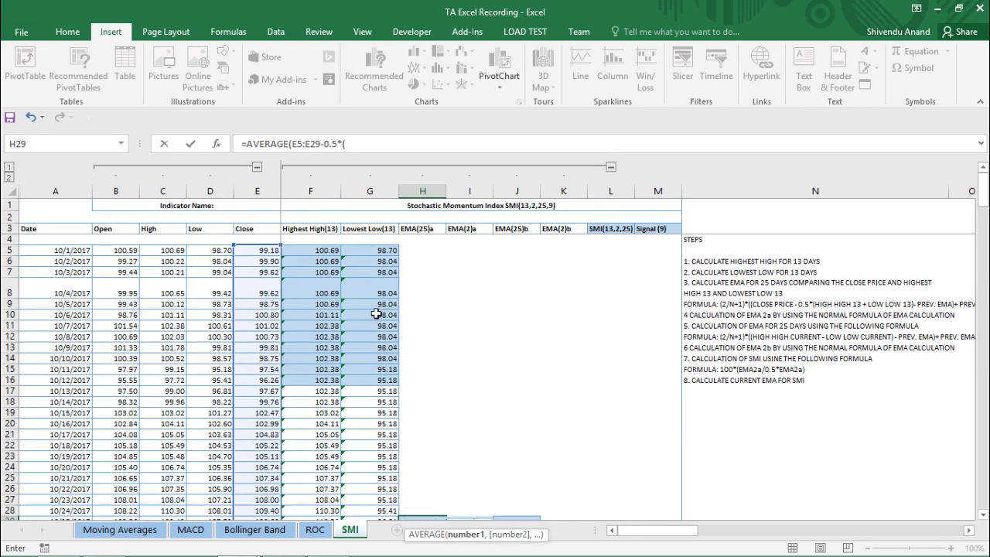
{"action": "left_click_drag", "start_coordinate": [329, 250], "coordinate": [315, 446]}
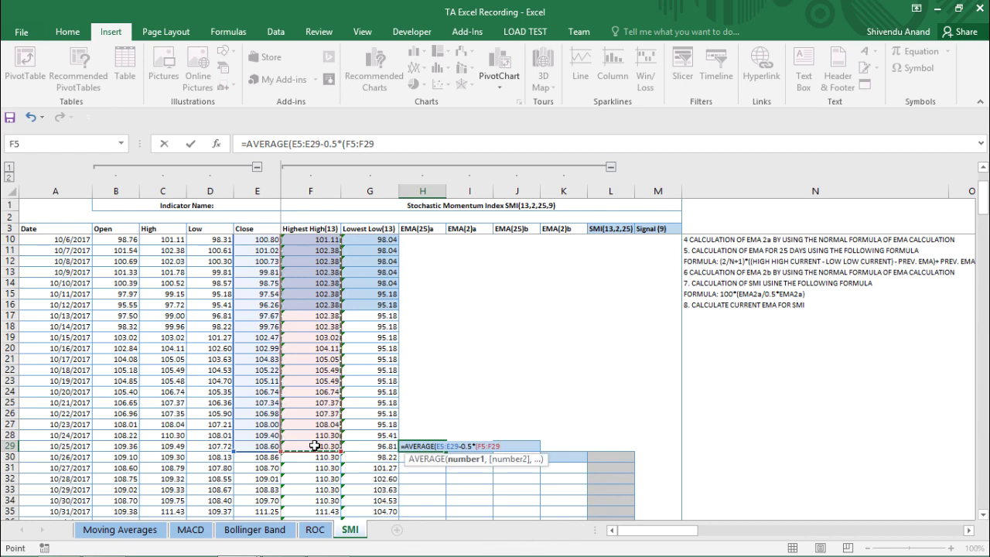
{"action": "type", "text": "+"}
{"action": "scroll", "coordinate": [327, 376], "scroll_direction": "up", "scroll_amount": 2}
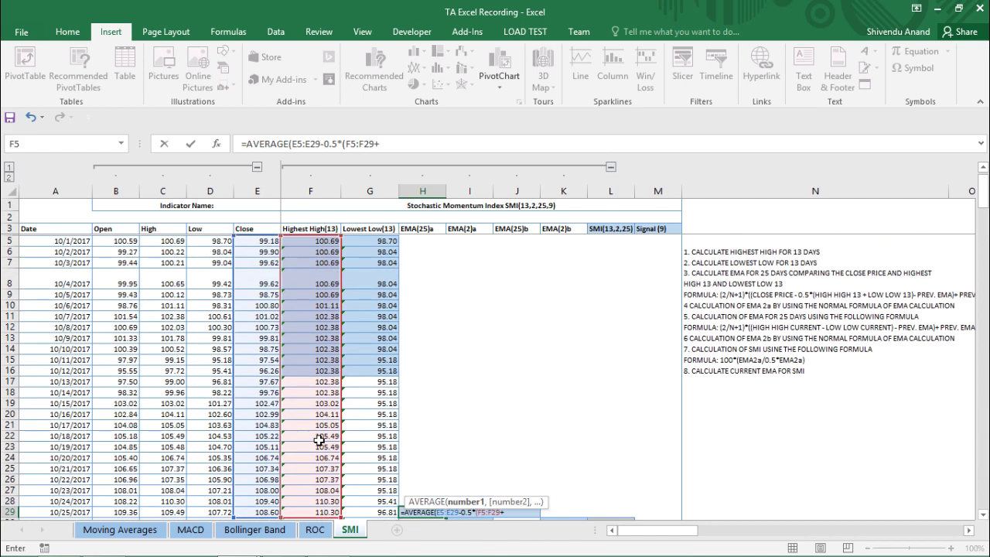
{"action": "left_click_drag", "start_coordinate": [375, 251], "coordinate": [381, 438]}
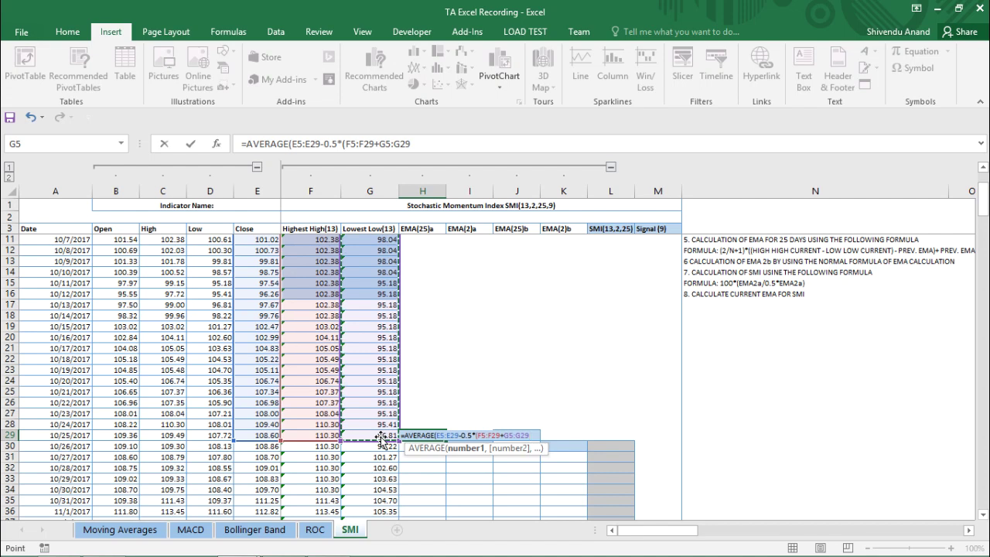
{"action": "type", "text": "))"}
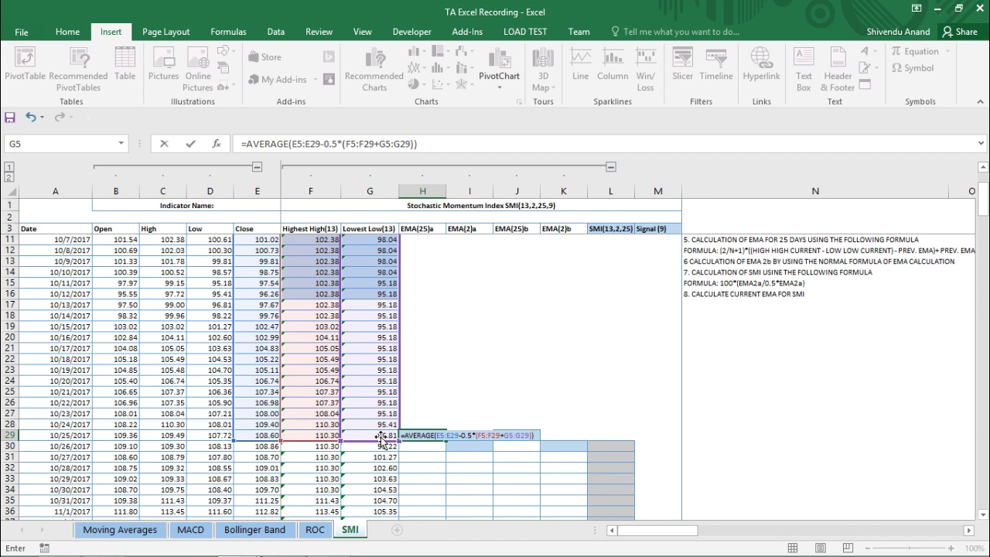
{"action": "key", "text": "ctrl+shift+Return"}
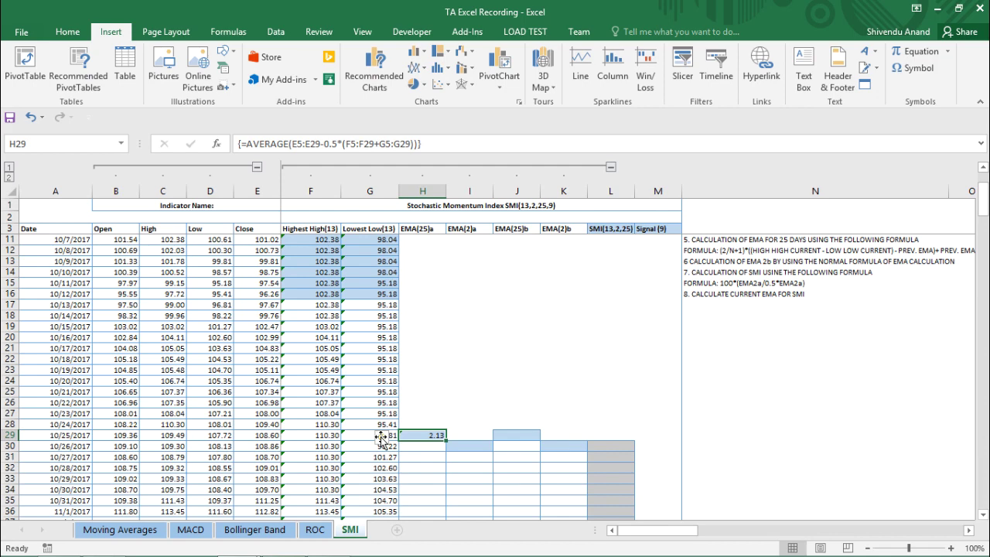
Review the EMA(25)a array formula in H29 and read the 25-day EMA formula note in N9
{"action": "scroll", "coordinate": [460, 385], "scroll_direction": "down", "scroll_amount": 2}
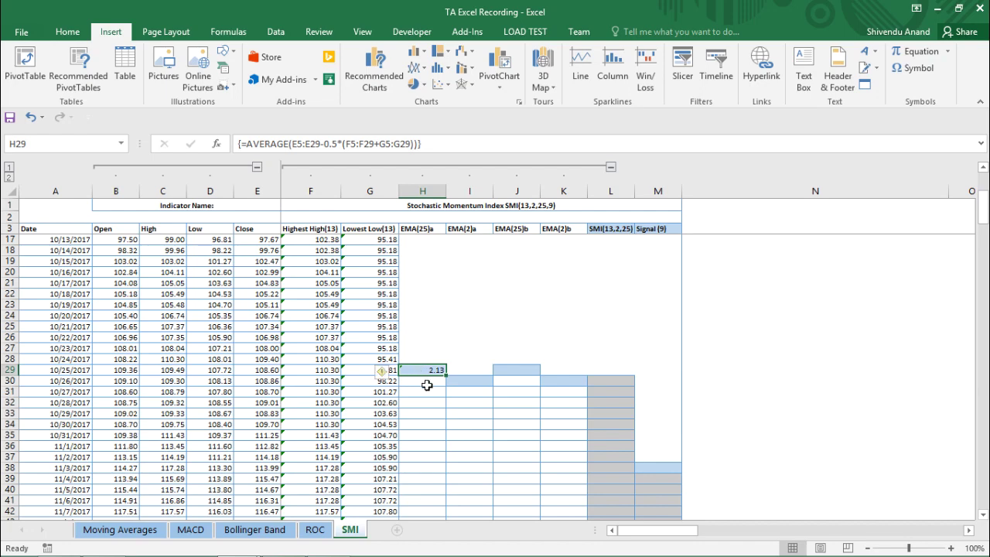
{"action": "scroll", "coordinate": [431, 377], "scroll_direction": "up", "scroll_amount": 2}
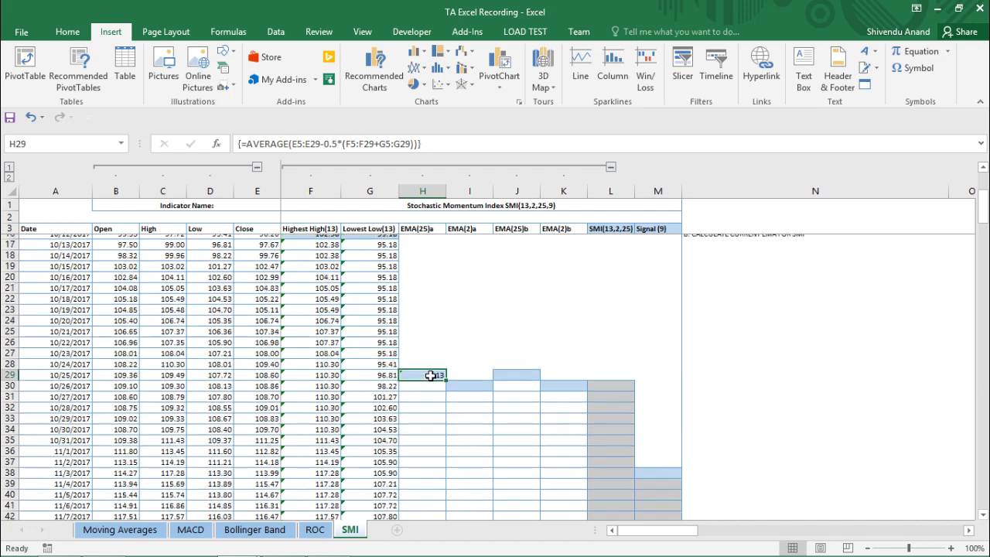
{"action": "scroll", "coordinate": [430, 376], "scroll_direction": "down", "scroll_amount": 2}
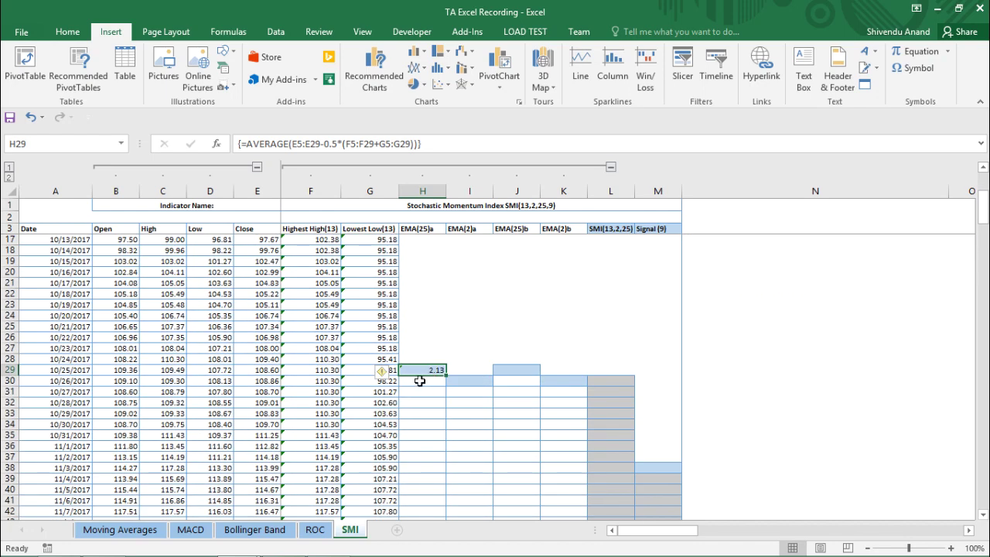
{"action": "left_click", "coordinate": [419, 381]}
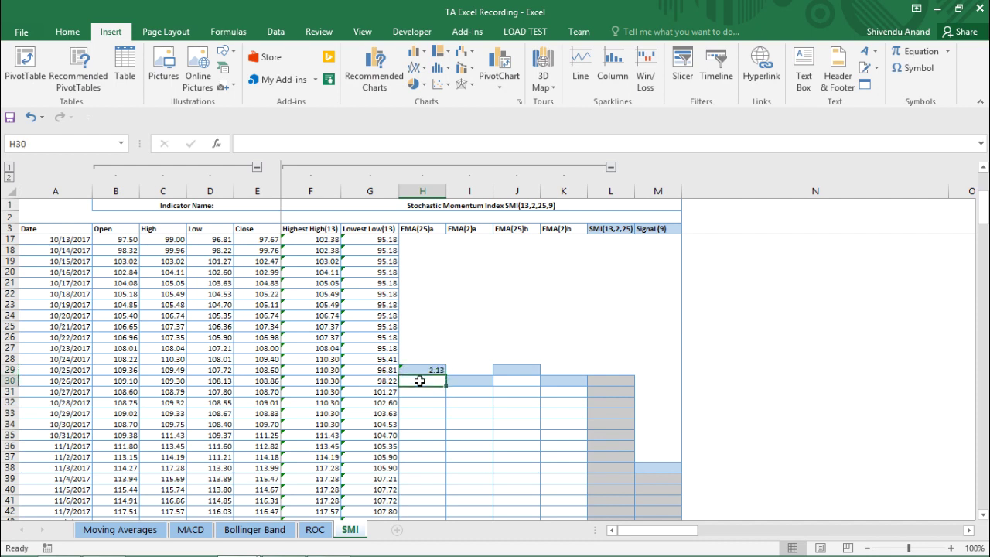
{"action": "left_click", "coordinate": [414, 371]}
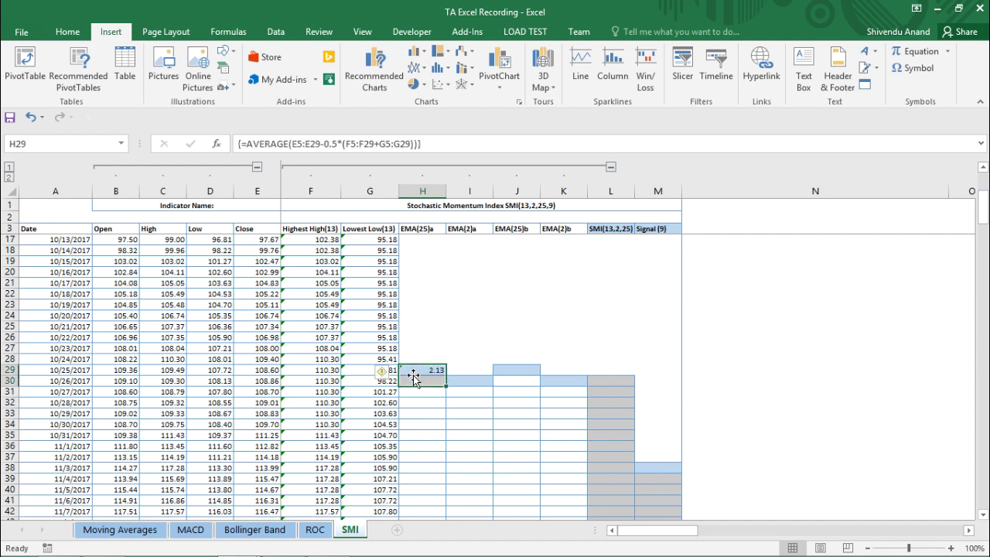
{"action": "left_click_drag", "start_coordinate": [414, 377], "coordinate": [414, 369]}
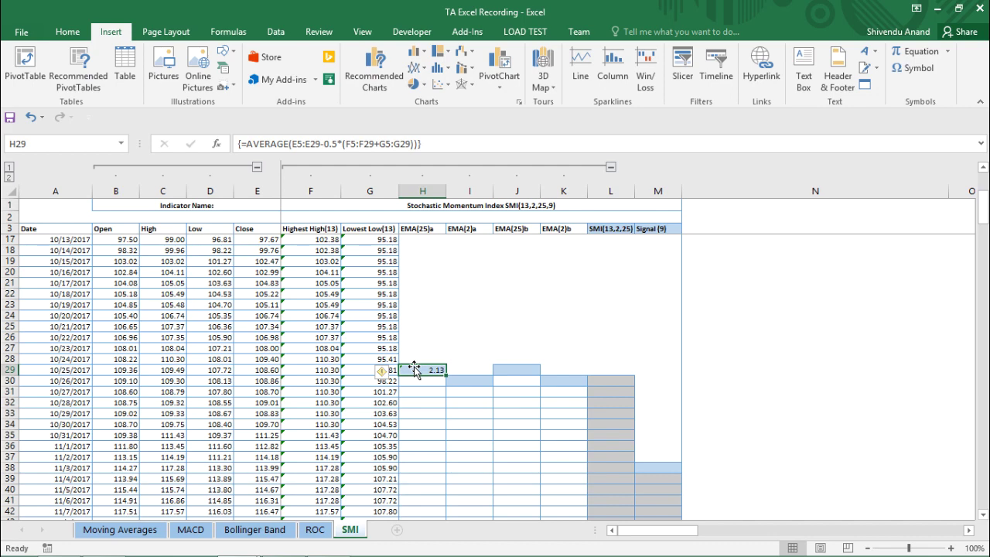
{"action": "scroll", "coordinate": [415, 370], "scroll_direction": "up", "scroll_amount": 2}
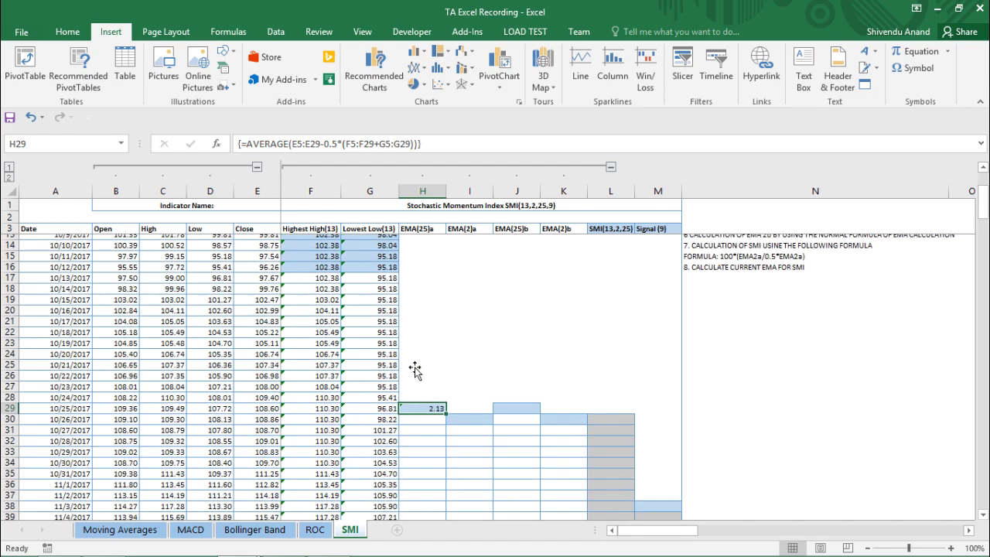
{"action": "scroll", "coordinate": [416, 371], "scroll_direction": "up", "scroll_amount": 2}
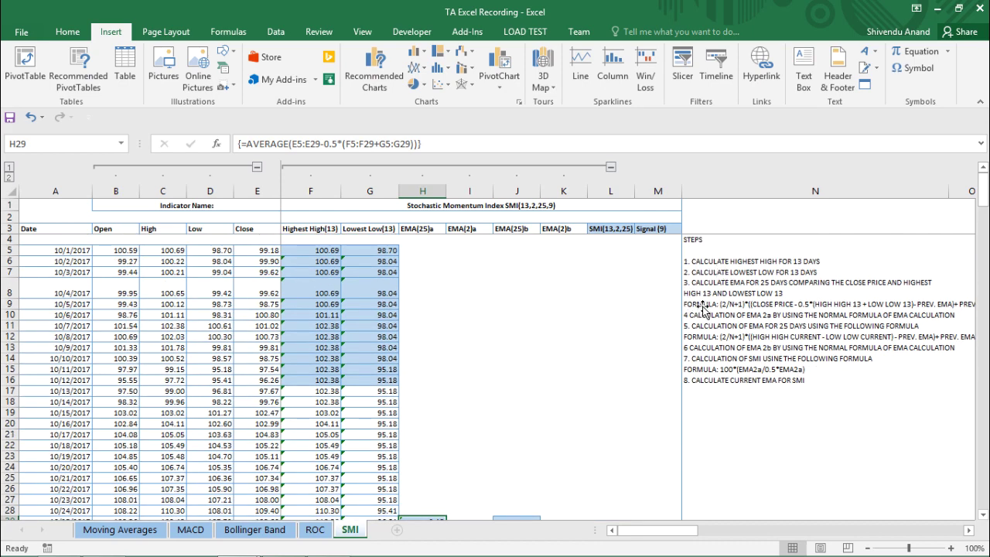
{"action": "left_click", "coordinate": [702, 308]}
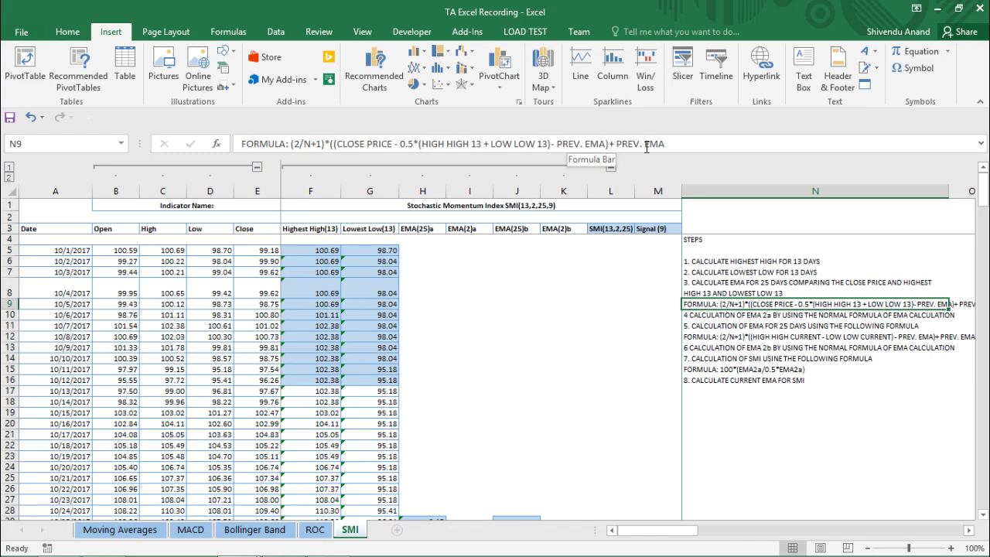
{"action": "scroll", "coordinate": [647, 147], "scroll_direction": "down", "scroll_amount": 2}
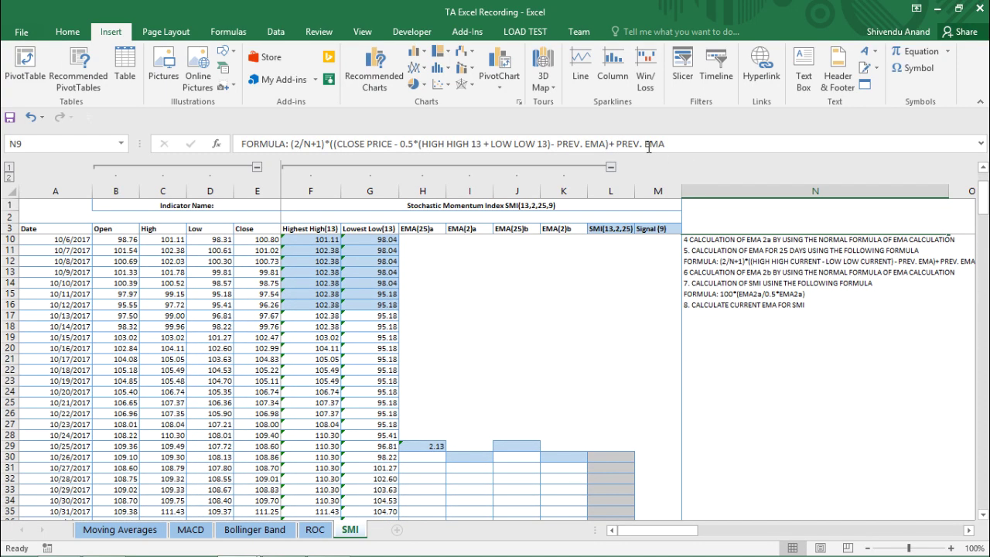
{"action": "scroll", "coordinate": [648, 147], "scroll_direction": "down", "scroll_amount": 1}
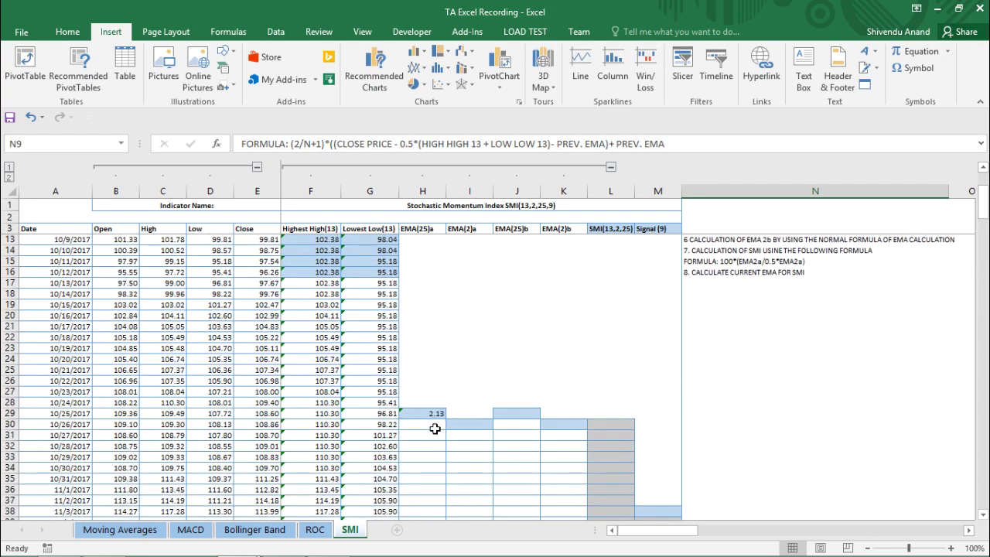
Enter the formula =(2/26)*((E30-0.5*(F30+G30)-H29)+H29) in H30 for the next EMA(25)a value, accepting the suggested correction
{"action": "left_click", "coordinate": [432, 421]}
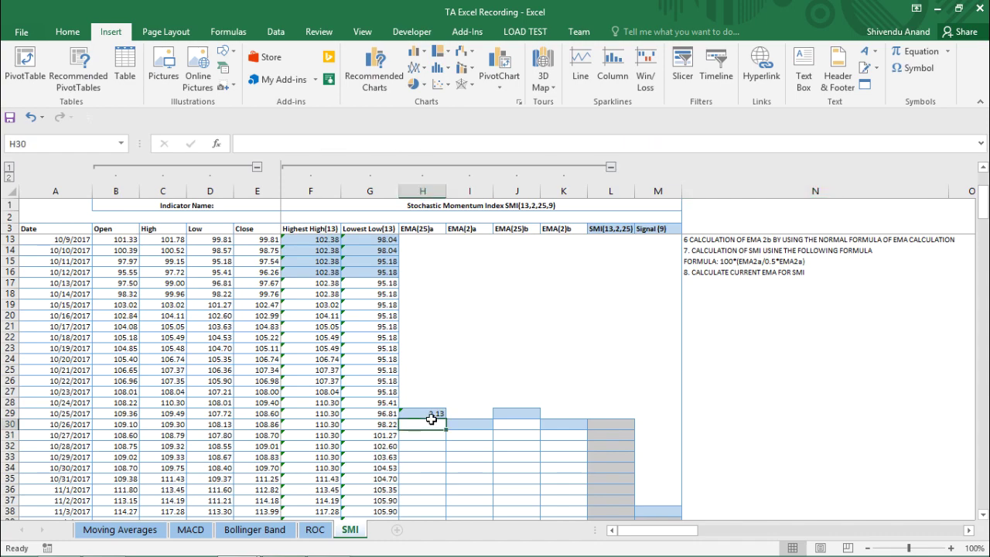
{"action": "scroll", "coordinate": [430, 414], "scroll_direction": "up", "scroll_amount": 1}
{"action": "scroll", "coordinate": [425, 411], "scroll_direction": "down", "scroll_amount": 1}
{"action": "scroll", "coordinate": [675, 354], "scroll_direction": "up", "scroll_amount": 1}
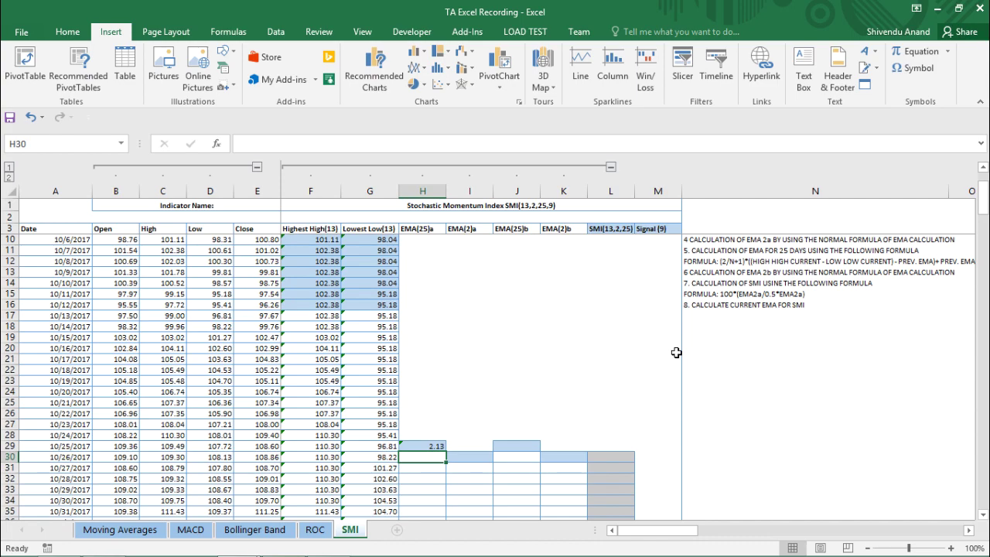
{"action": "scroll", "coordinate": [675, 353], "scroll_direction": "up", "scroll_amount": 2}
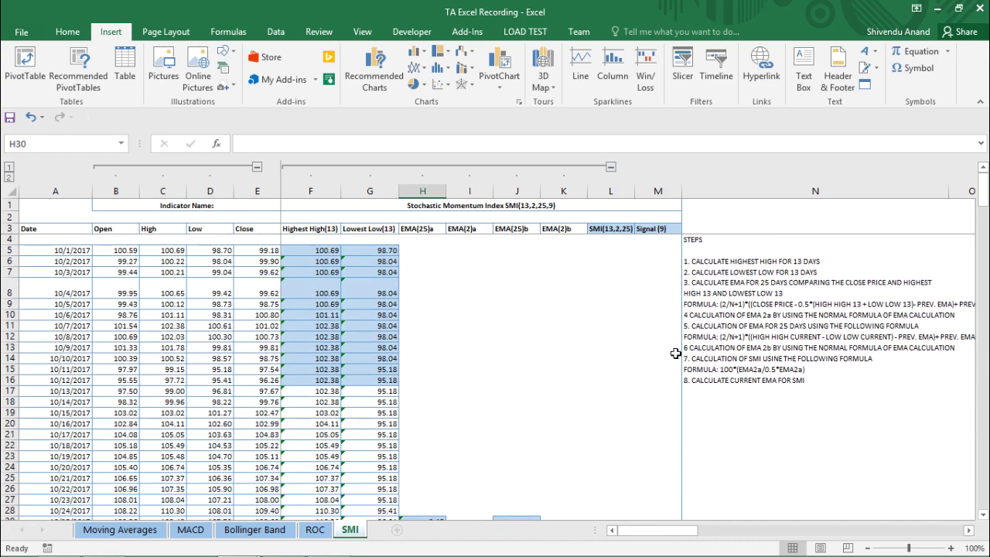
{"action": "scroll", "coordinate": [700, 356], "scroll_direction": "down", "scroll_amount": 2}
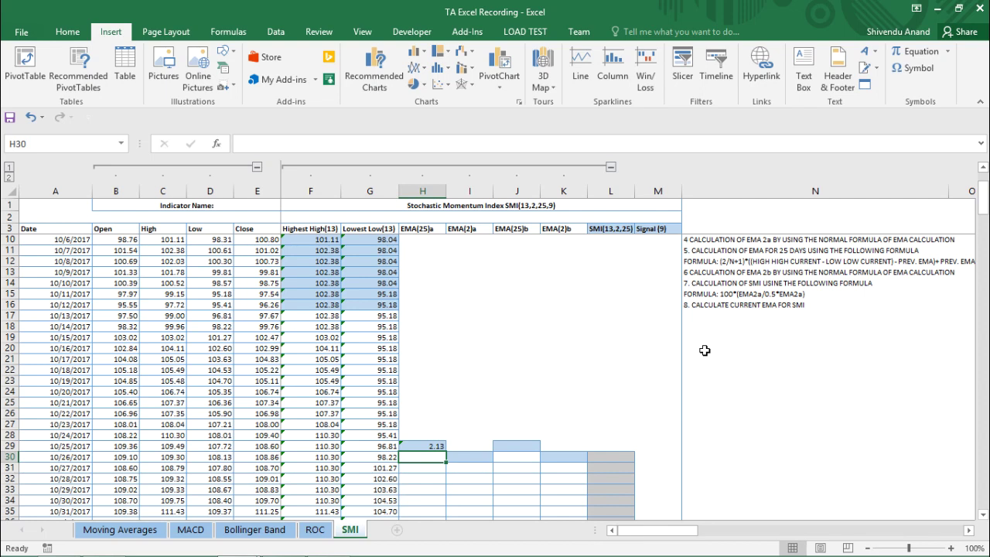
{"action": "type", "text": "=("}
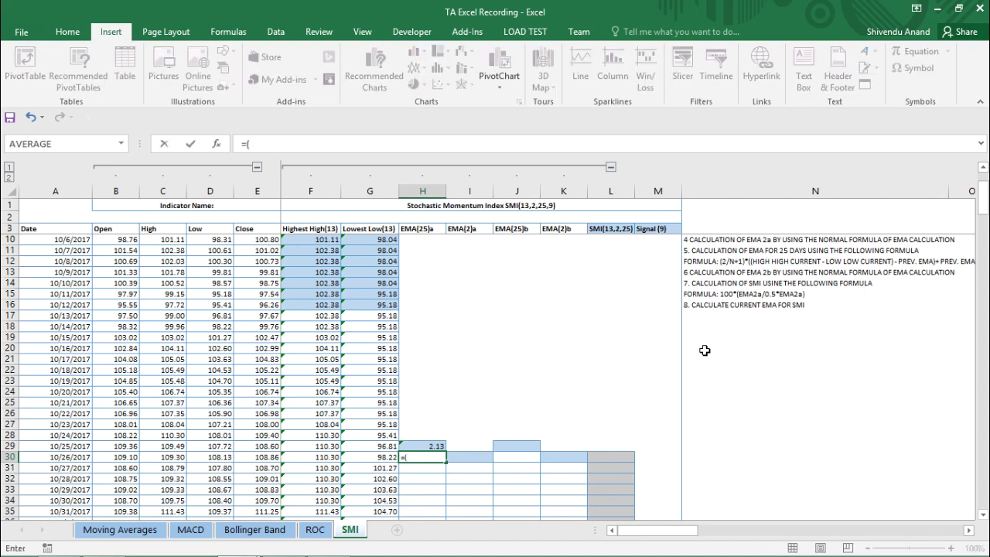
{"action": "type", "text": "2/26)"}
{"action": "scroll", "coordinate": [705, 350], "scroll_direction": "up", "scroll_amount": 1}
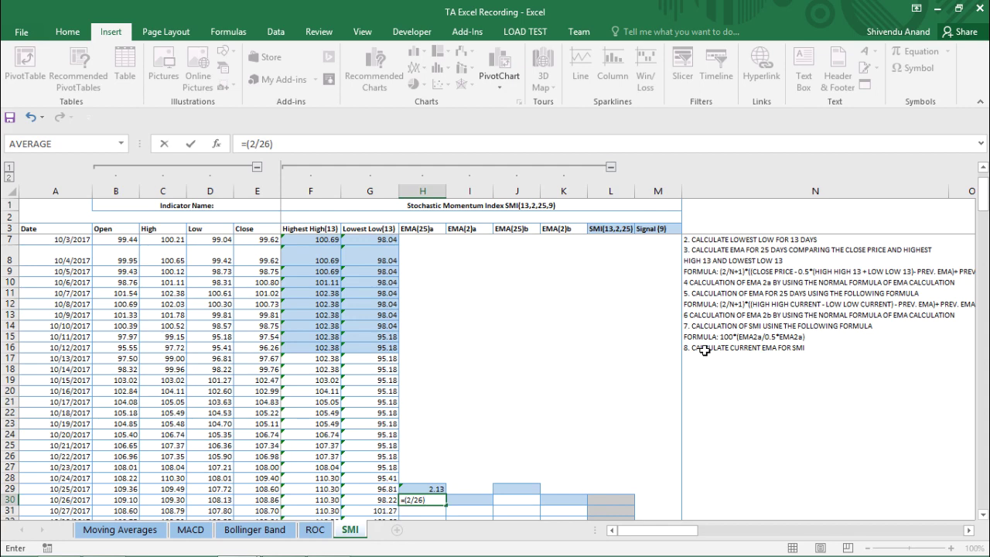
{"action": "type", "text": "*(("}
{"action": "key", "text": "Left"}
{"action": "key", "text": "Left"}
{"action": "key", "text": "Left"}
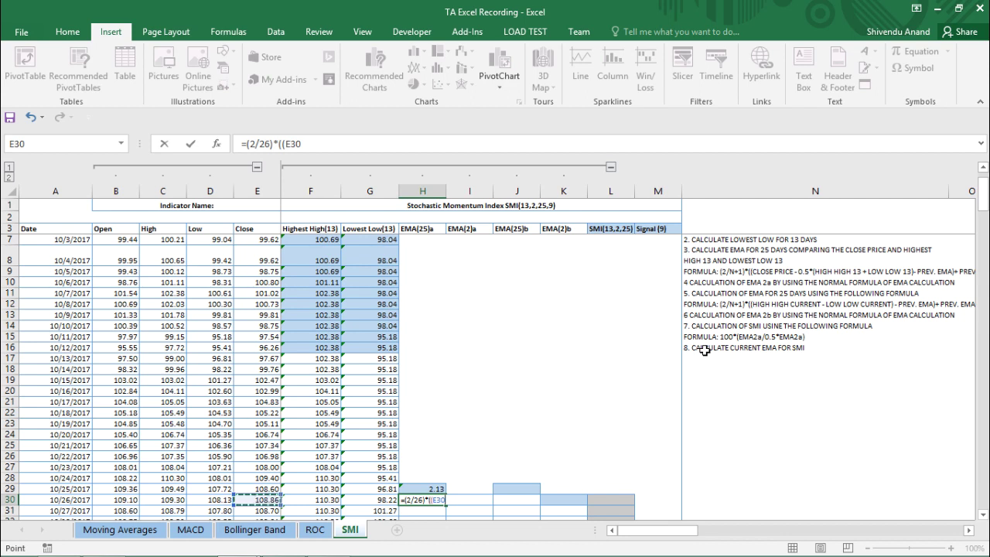
{"action": "type", "text": "-0.5"}
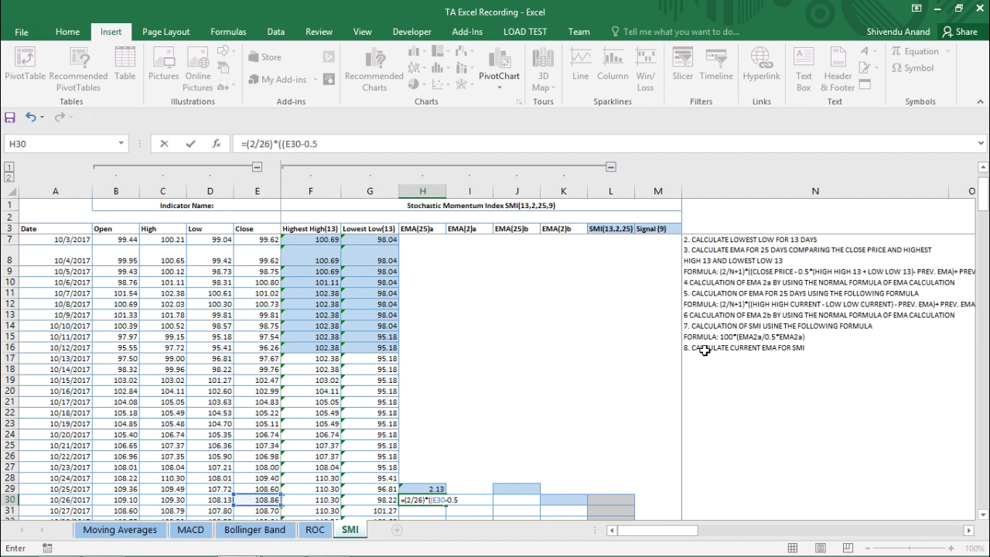
{"action": "type", "text": "*("}
{"action": "left_click", "coordinate": [322, 500]}
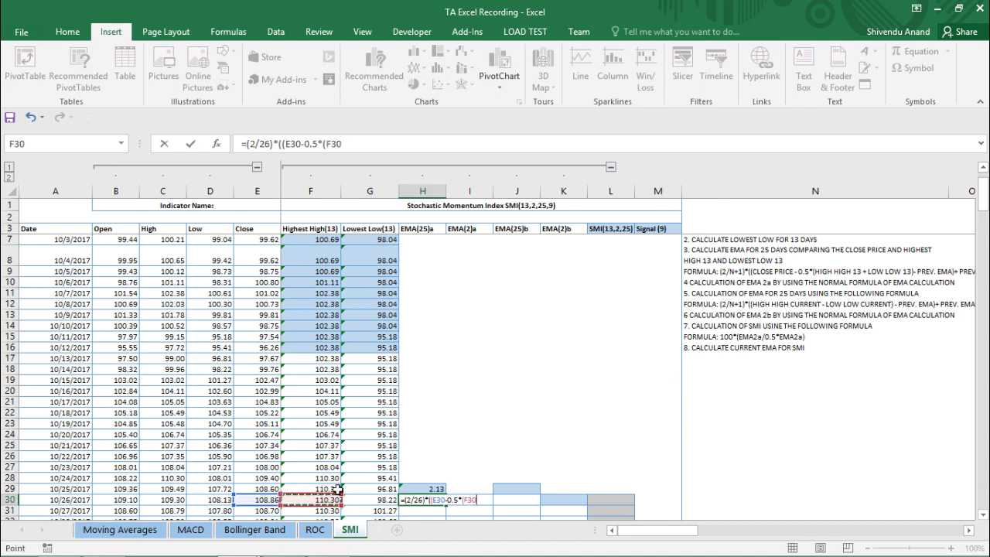
{"action": "type", "text": "+"}
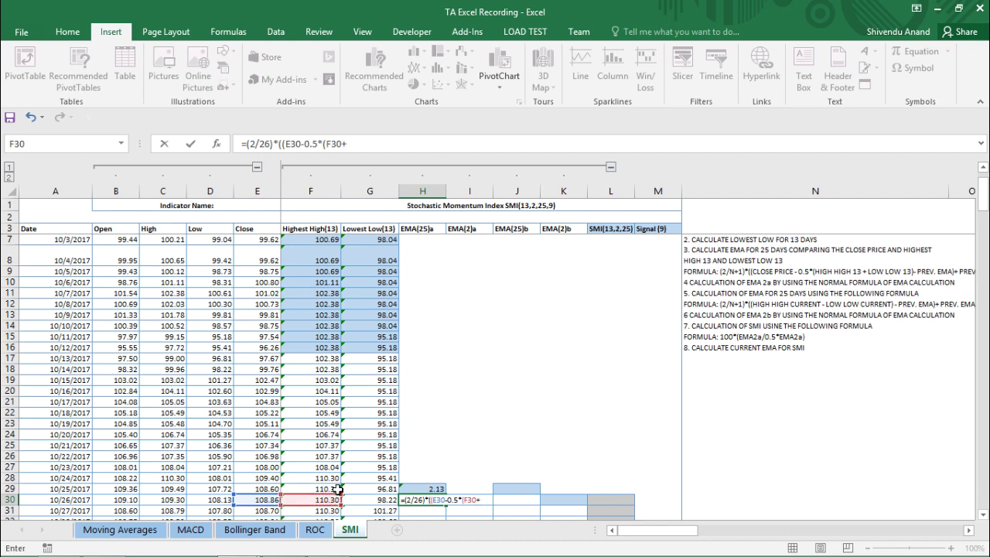
{"action": "key", "text": "Left"}
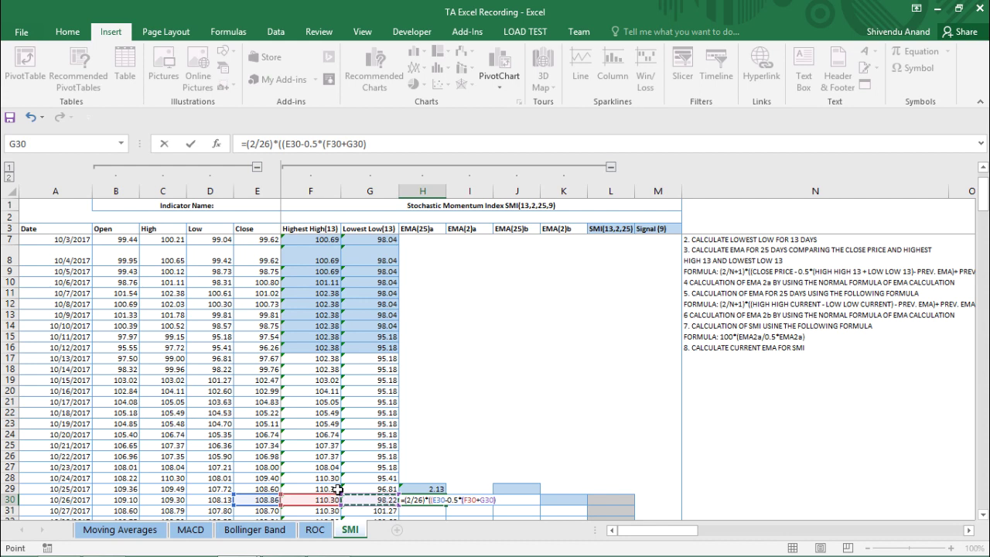
{"action": "type", "text": ")-"}
{"action": "key", "text": "Up"}
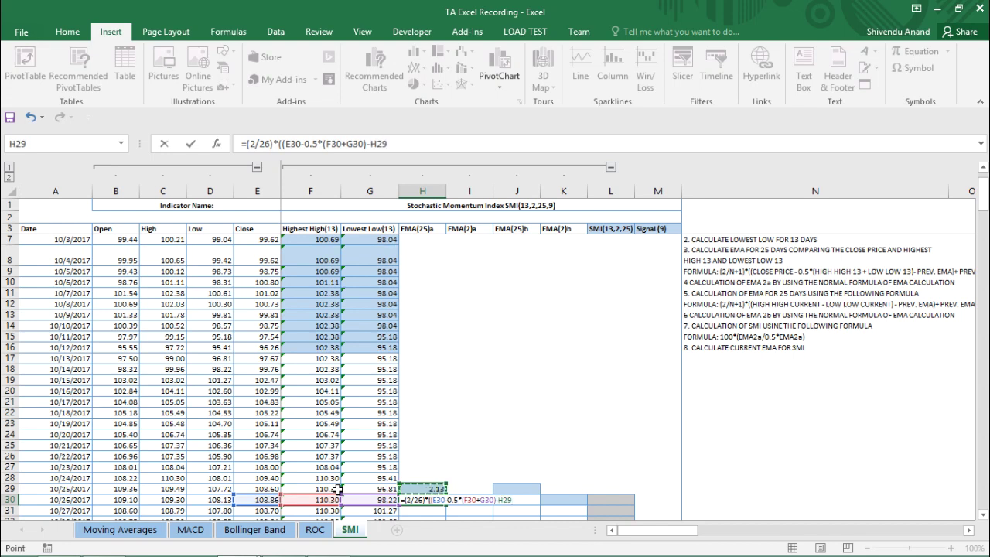
{"action": "type", "text": ")+"}
{"action": "key", "text": "Up"}
{"action": "key", "text": "Return"}
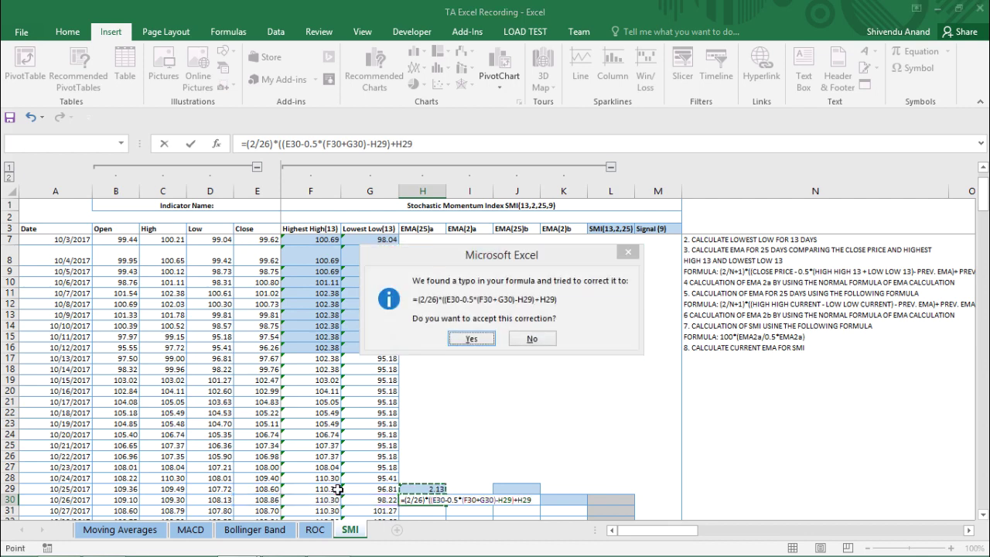
{"action": "key", "text": "Return"}
Correct the parentheses in H30 so the formula reads =(2/26)*((E30-0.5*(F30+G30))-H29)+H29
{"action": "scroll", "coordinate": [447, 405], "scroll_direction": "down", "scroll_amount": 2}
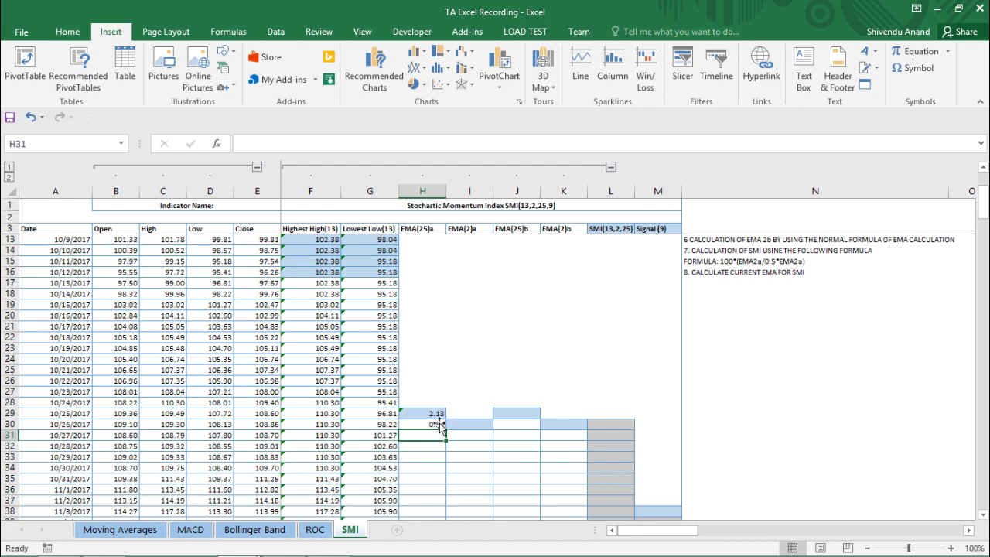
{"action": "left_click", "coordinate": [424, 426]}
{"action": "left_click", "coordinate": [435, 144]}
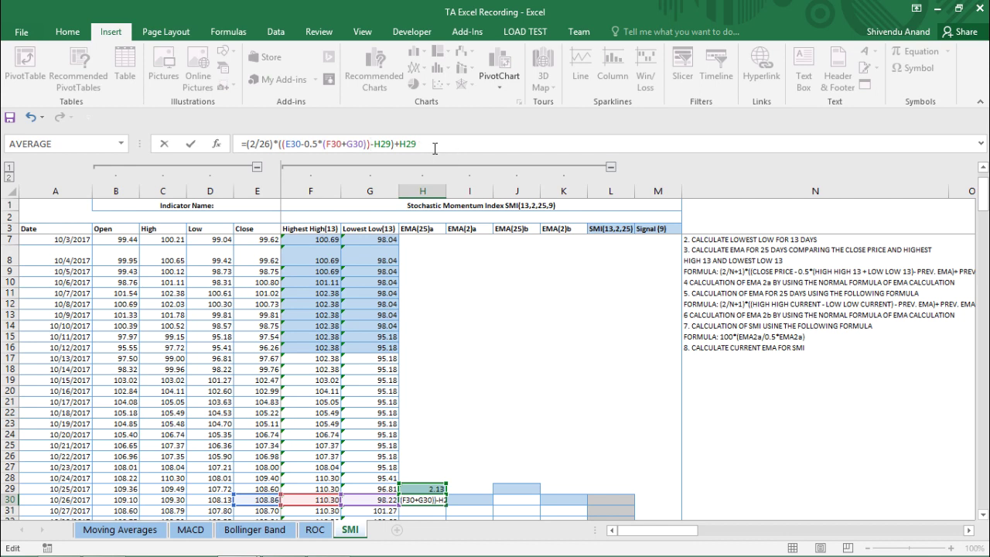
{"action": "key", "text": "Return"}
Fill the EMA(25)a formula from H30 down to the last data row
{"action": "key", "text": "Down"}
{"action": "key", "text": "Down"}
{"action": "key", "text": "Down"}
{"action": "key", "text": "Down"}
{"action": "key", "text": "Down"}
{"action": "key", "text": "Down"}
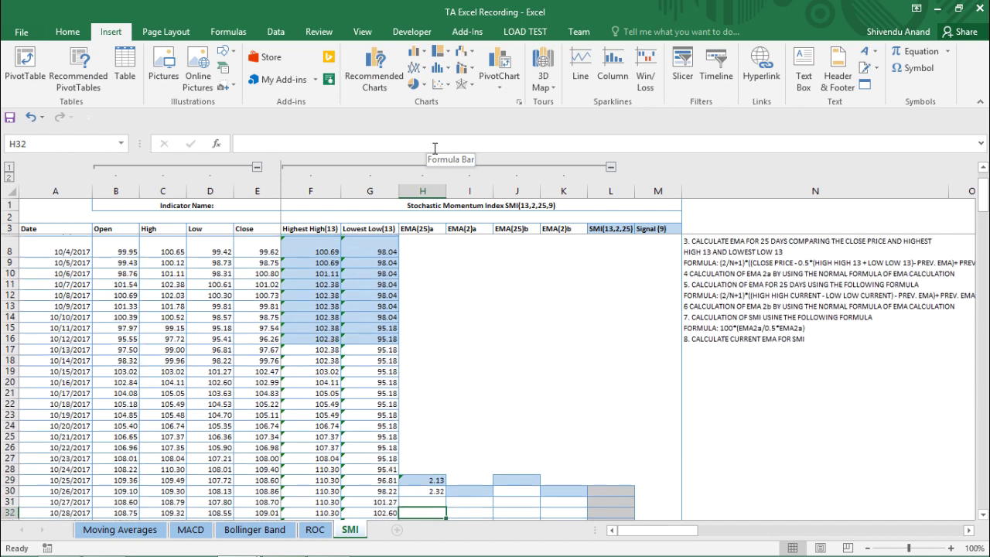
{"action": "key", "text": "Up"}
{"action": "key", "text": "Up"}
{"action": "key", "text": "Up"}
{"action": "key", "text": "Up"}
{"action": "key", "text": "Up"}
{"action": "key", "text": "Up"}
{"action": "key", "text": "Up"}
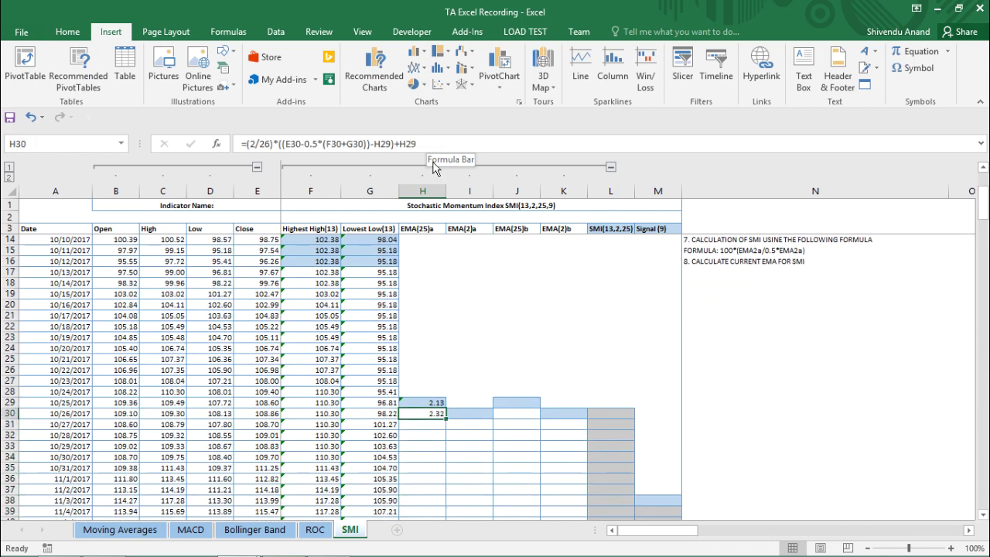
{"action": "left_click", "coordinate": [446, 418]}
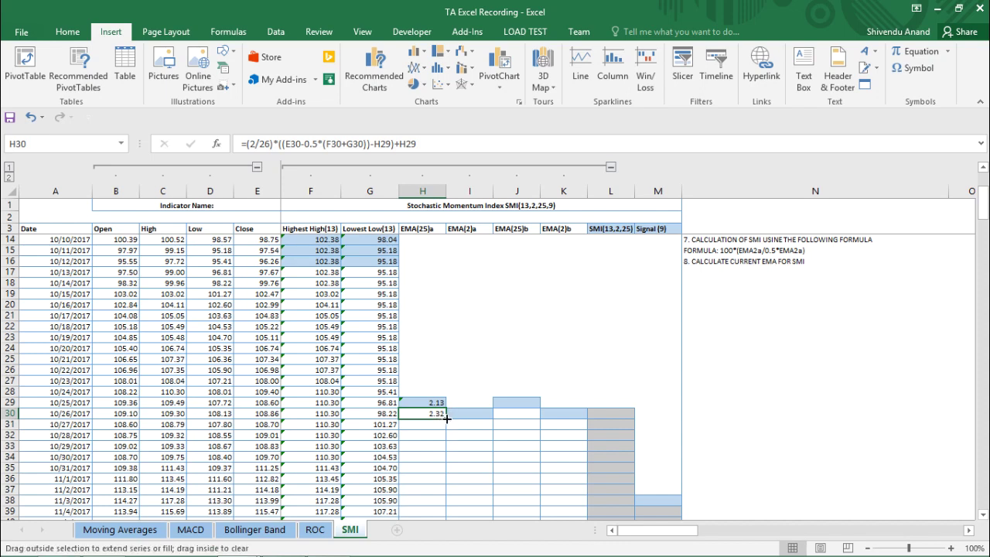
{"action": "left_click_drag", "start_coordinate": [447, 418], "coordinate": [411, 424]}
{"action": "scroll", "coordinate": [411, 424], "scroll_direction": "up", "scroll_amount": 20}
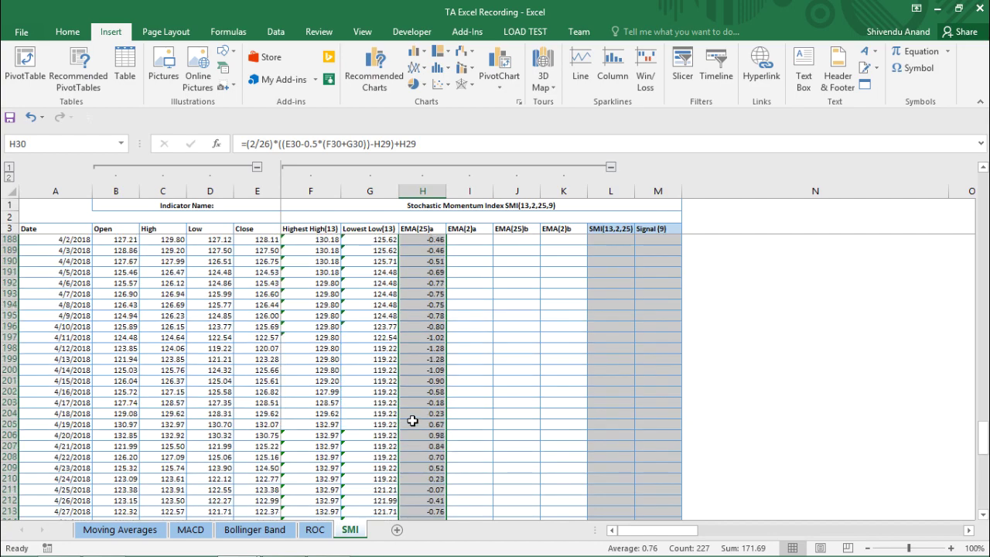
{"action": "scroll", "coordinate": [416, 410], "scroll_direction": "up", "scroll_amount": 7}
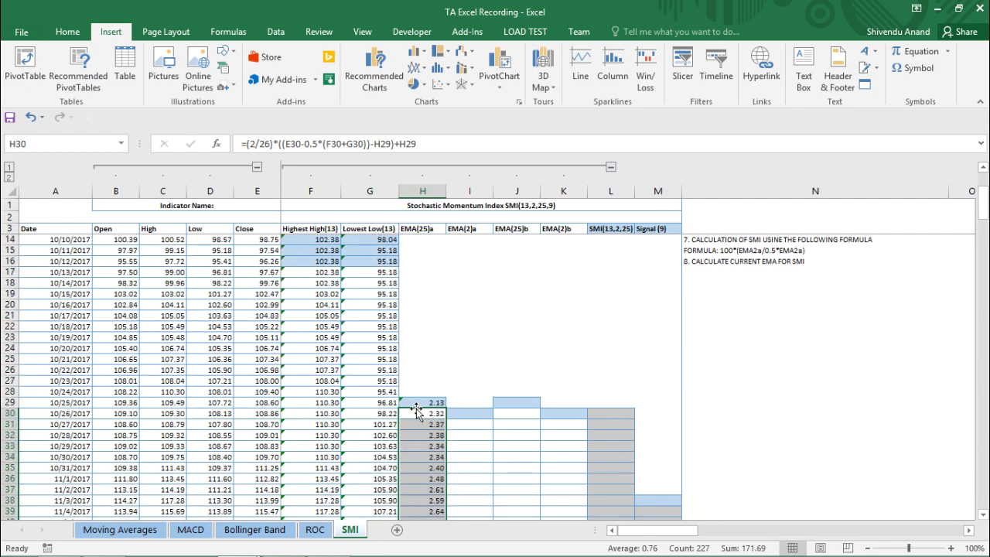
Enter =AVERAGE(H29:H30) in I30 as the first EMA(2)a value
{"action": "left_click", "coordinate": [474, 314]}
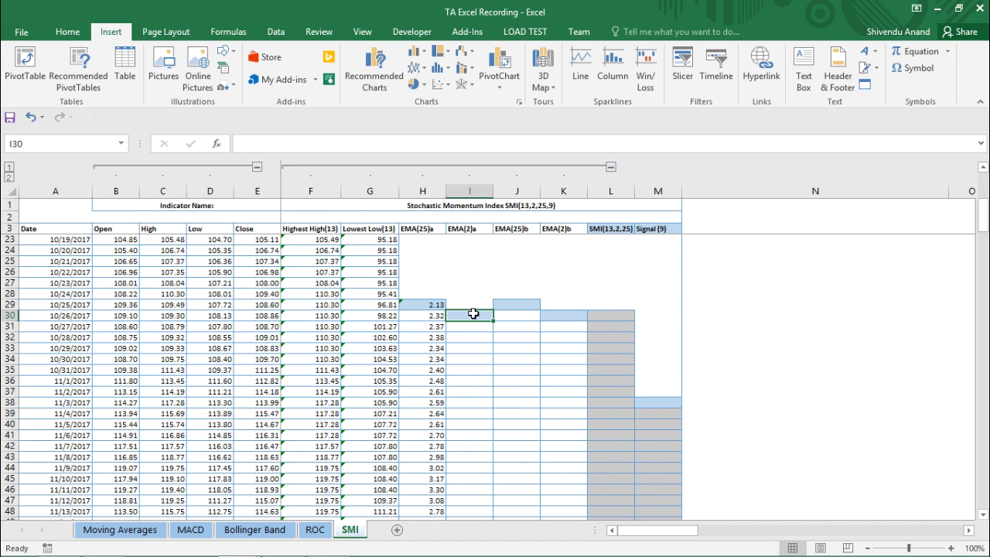
{"action": "type", "text": "=AVER"}
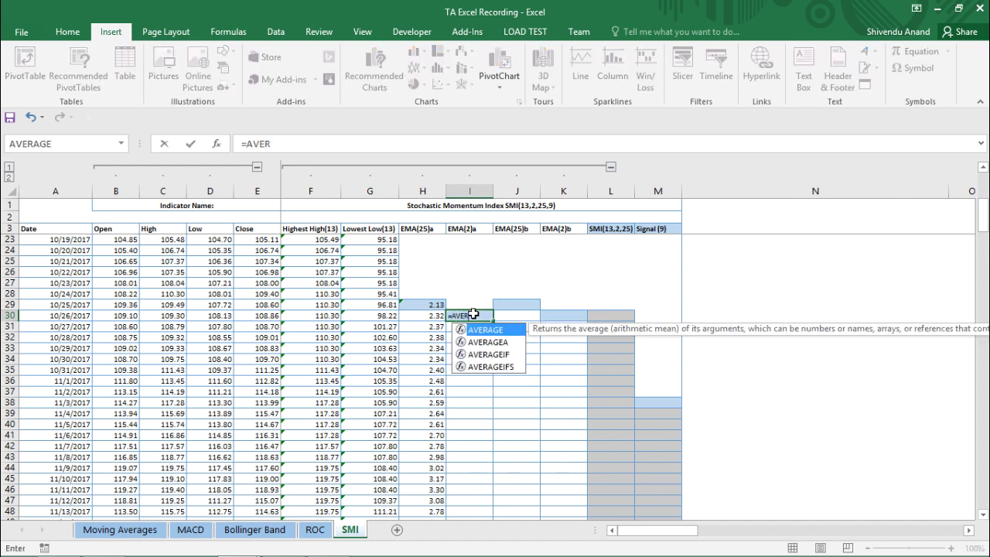
{"action": "key", "text": "Tab"}
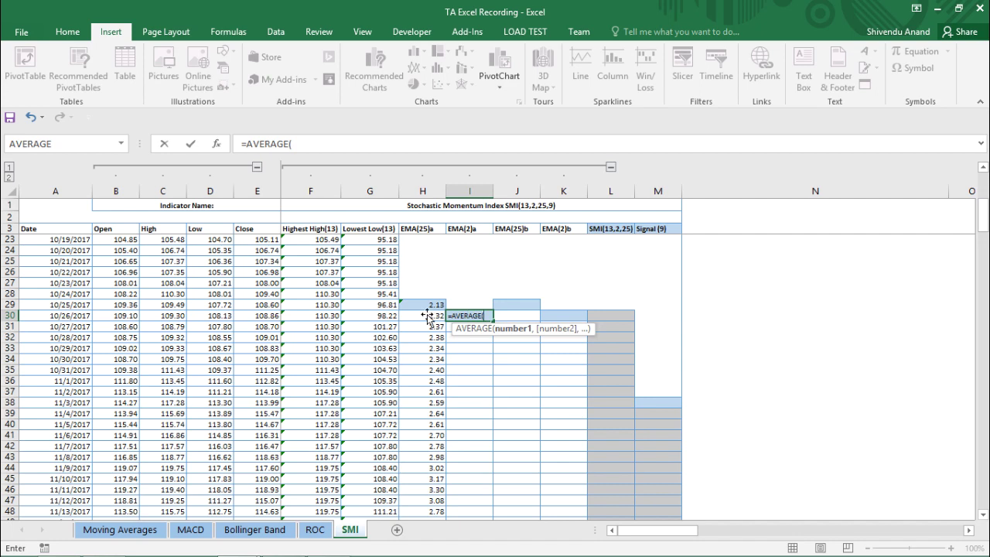
{"action": "left_click_drag", "start_coordinate": [422, 304], "coordinate": [423, 313]}
{"action": "type", "text": ")"}
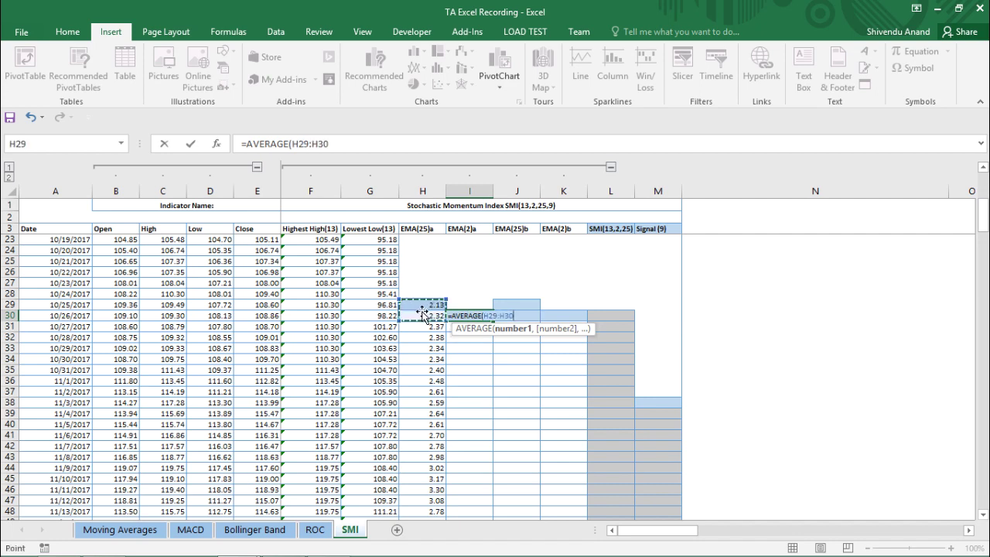
{"action": "key", "text": "Return"}
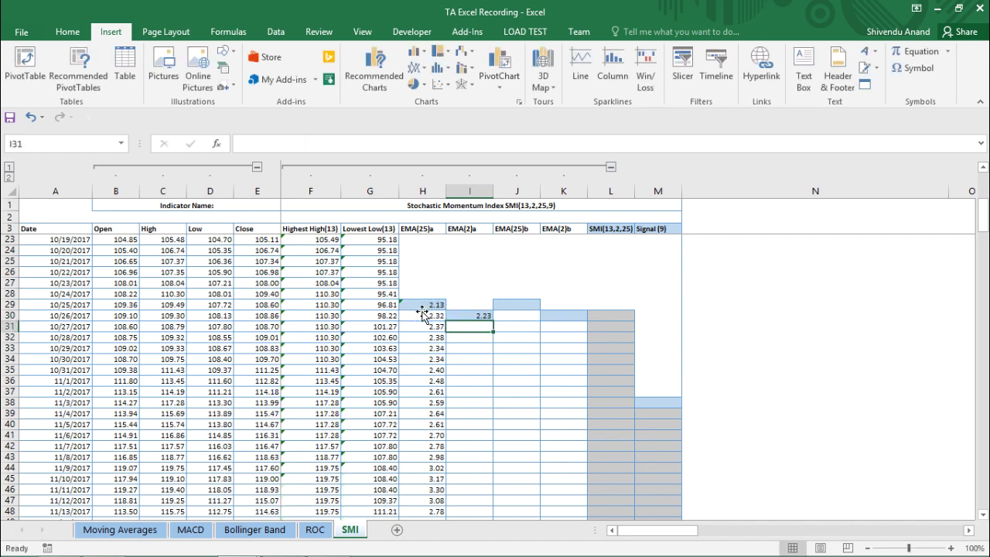
{"action": "left_click", "coordinate": [469, 316]}
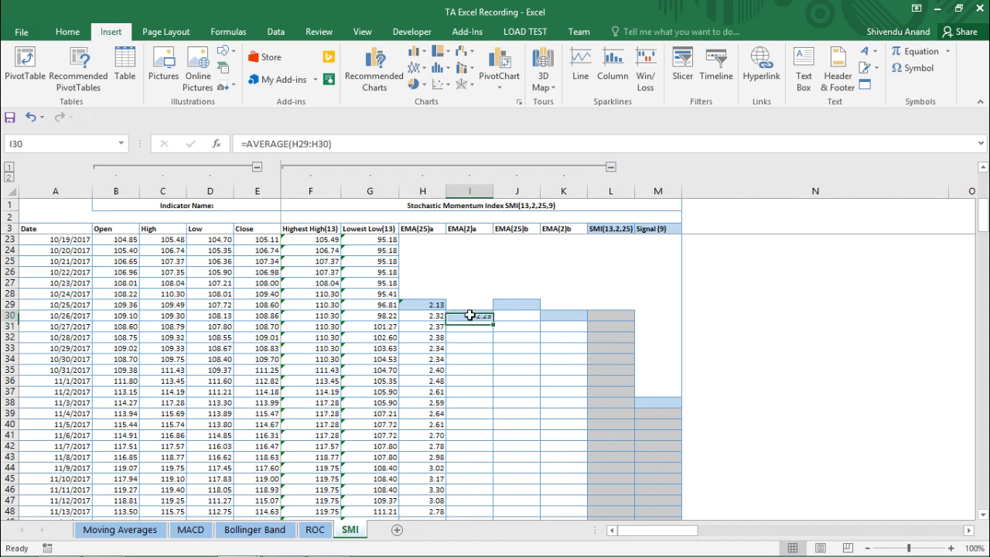
Enter the two-day EMA formula =(2/3)*(H31-I30)+I30 in I31 of the EMA(2)a column
{"action": "left_click", "coordinate": [468, 327]}
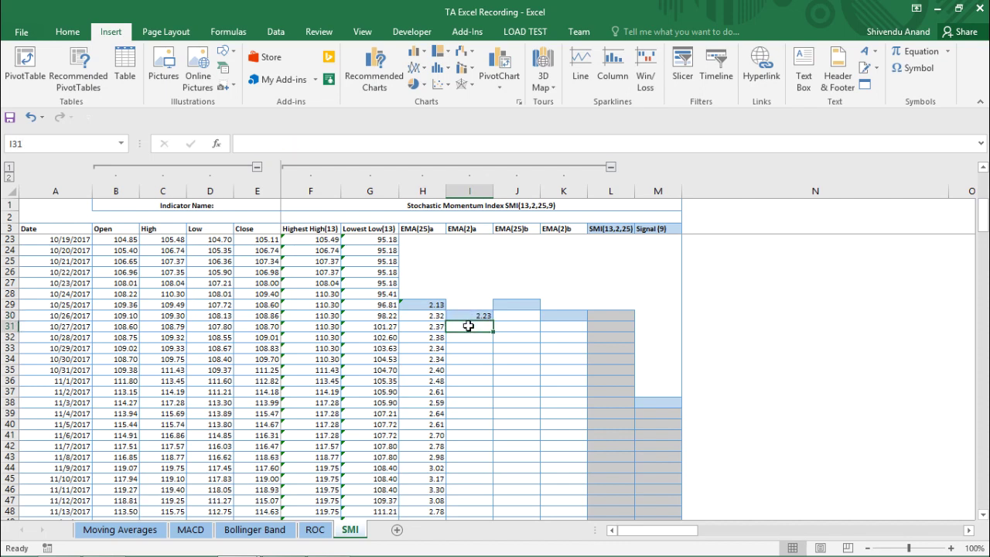
{"action": "type", "text": "="}
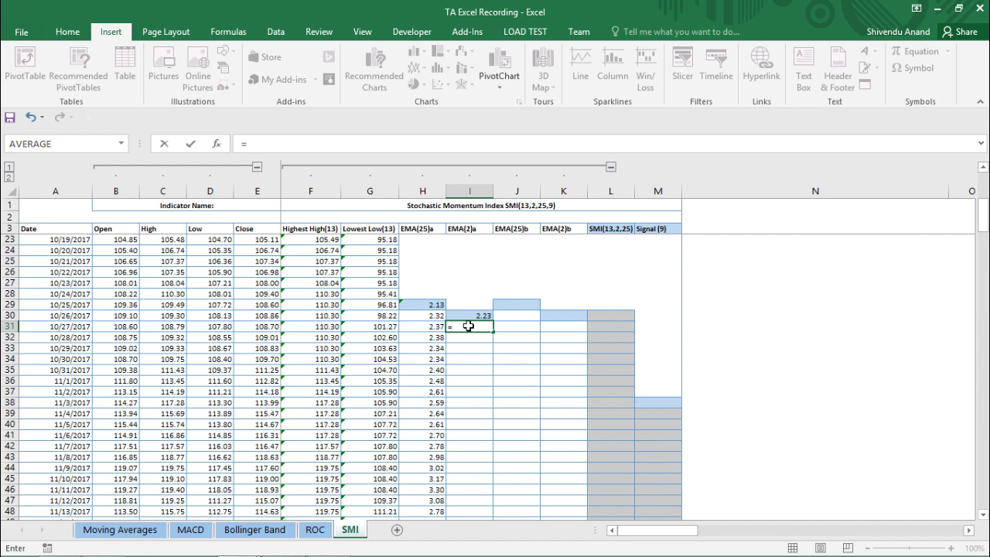
{"action": "type", "text": "2"}
{"action": "key", "text": "BackSpace"}
{"action": "type", "text": "(2/3)"}
{"action": "type", "text": "*("}
{"action": "key", "text": "Left"}
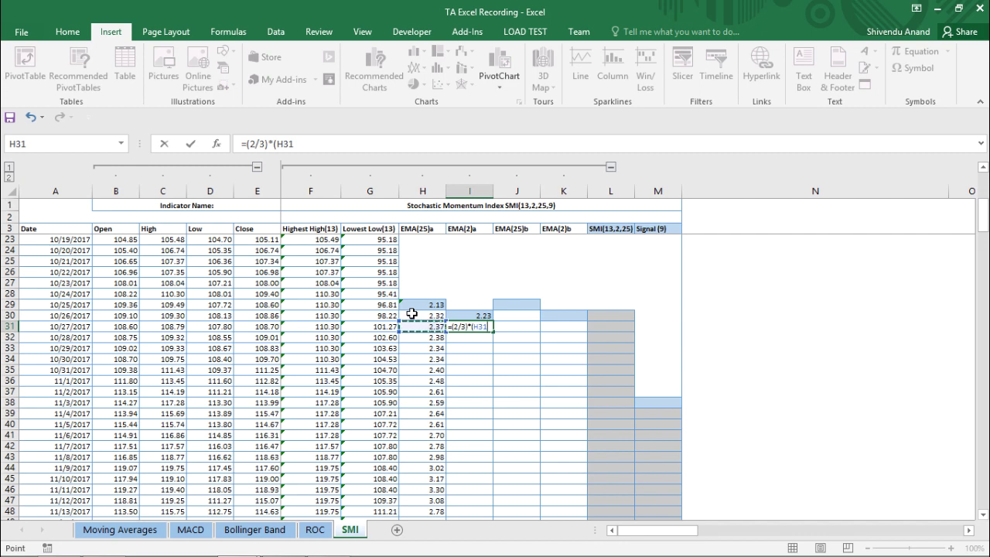
{"action": "type", "text": "-"}
{"action": "key", "text": "Up"}
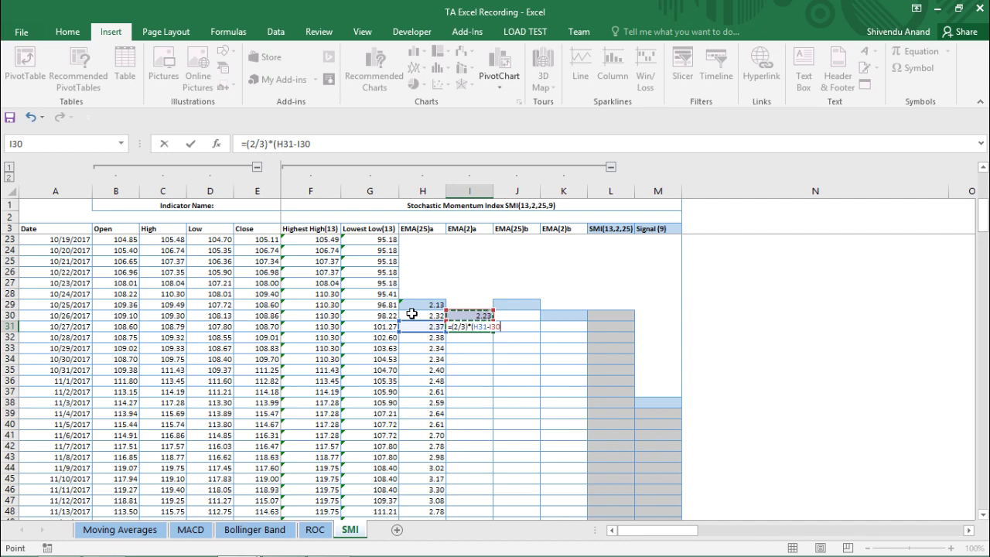
{"action": "type", "text": ")+I30"}
{"action": "left_click", "coordinate": [340, 148]}
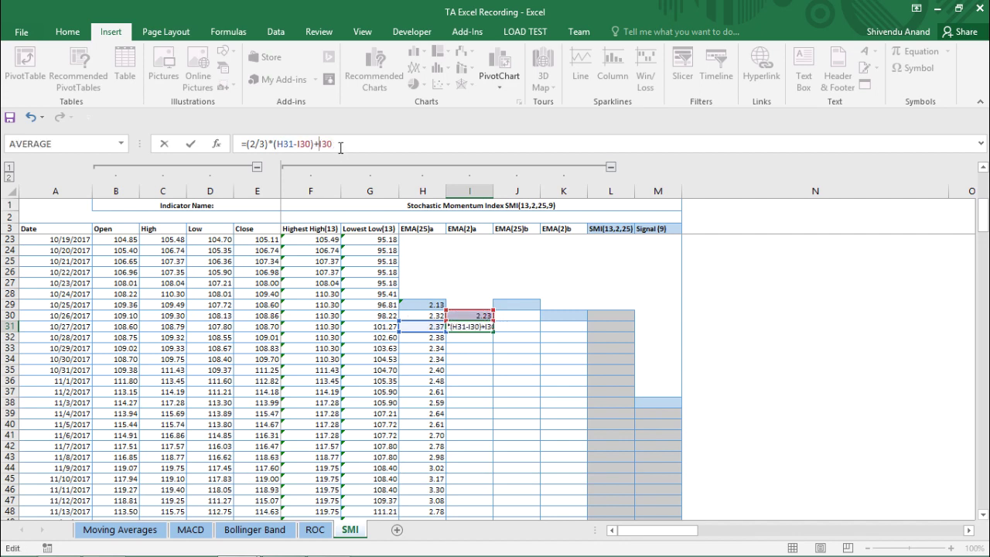
{"action": "key", "text": "Return"}
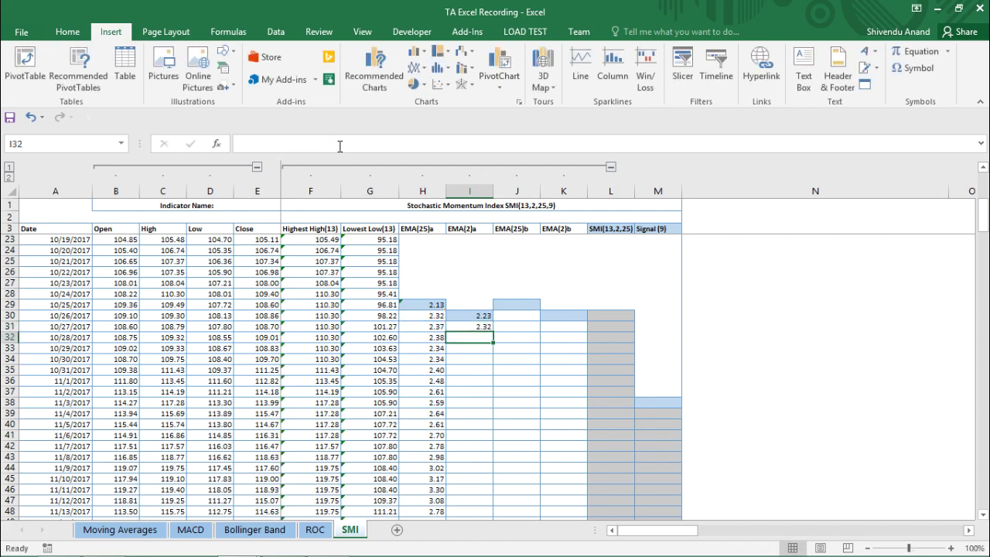
Fill the EMA(2)a formula from I31 down to the last data row
{"action": "key", "text": "Up"}
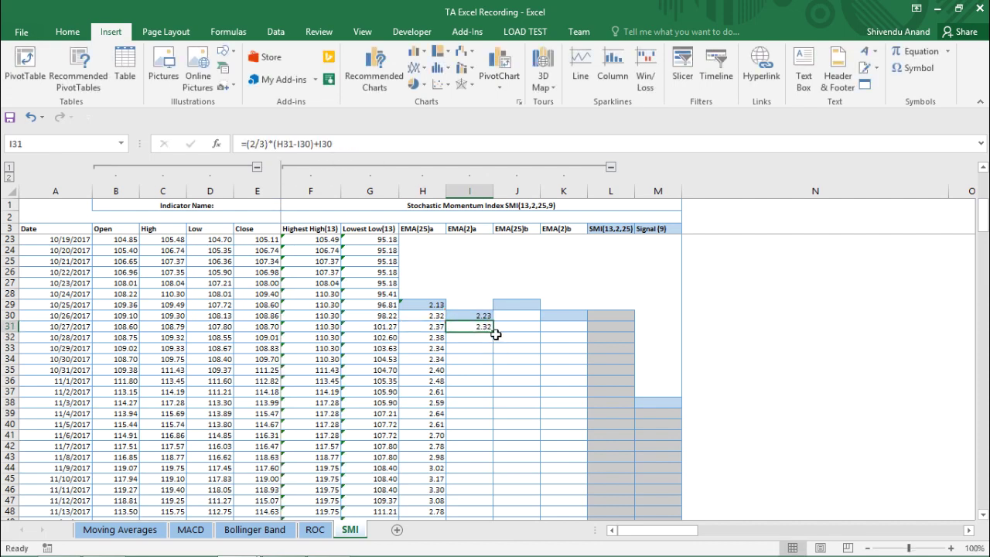
{"action": "left_click_drag", "start_coordinate": [493, 330], "coordinate": [512, 377]}
{"action": "scroll", "coordinate": [512, 378], "scroll_direction": "up", "scroll_amount": 20}
Enter =AVERAGE(F5:F29-G5:G29) as an array formula in J29 for the first EMA(25)b value
{"action": "left_click", "coordinate": [512, 377]}
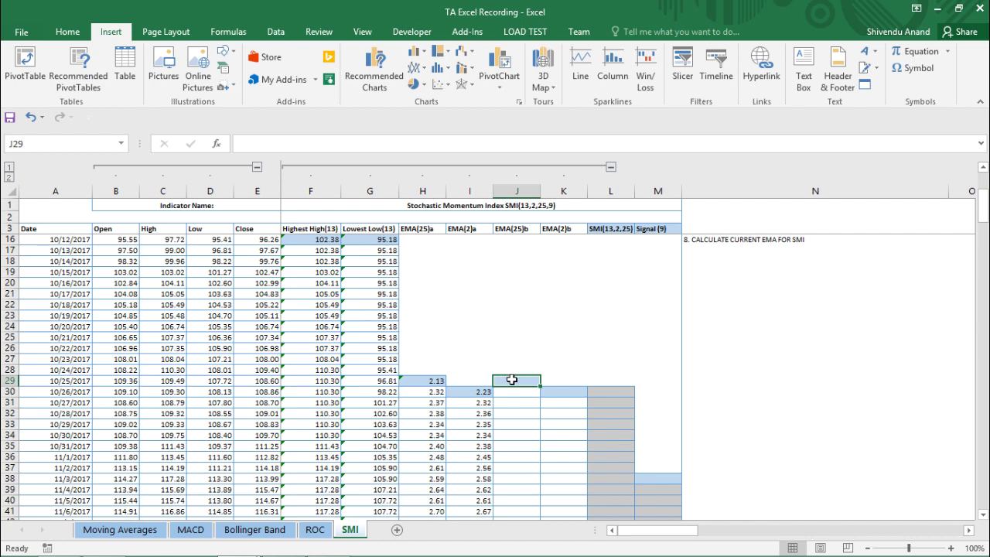
{"action": "scroll", "coordinate": [513, 379], "scroll_direction": "up", "scroll_amount": 4}
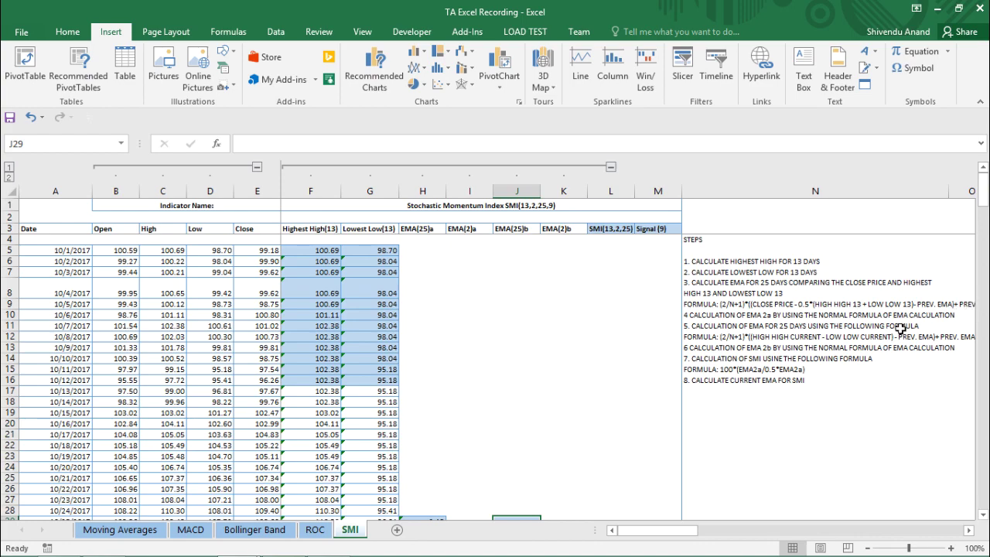
{"action": "scroll", "coordinate": [901, 329], "scroll_direction": "down", "scroll_amount": 5}
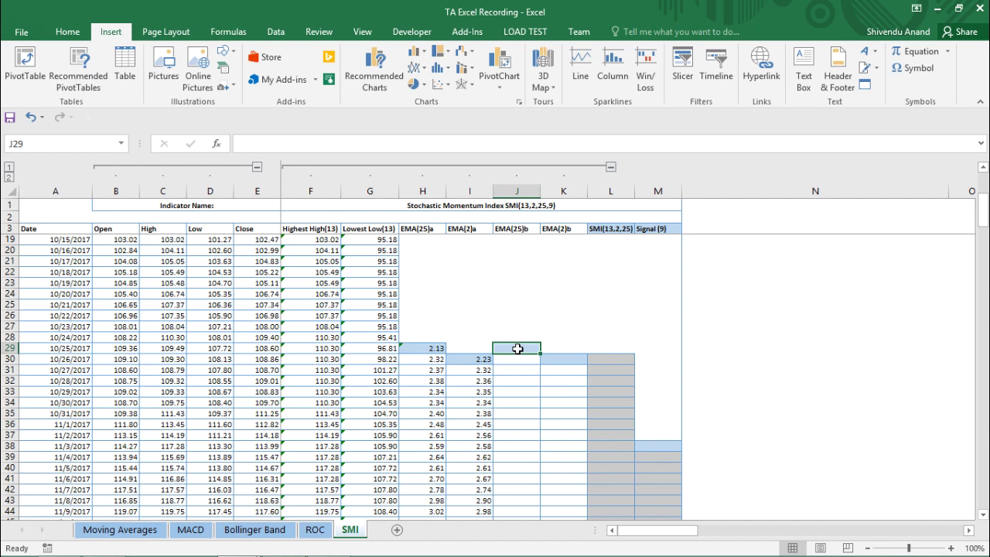
{"action": "type", "text": "=AVER"}
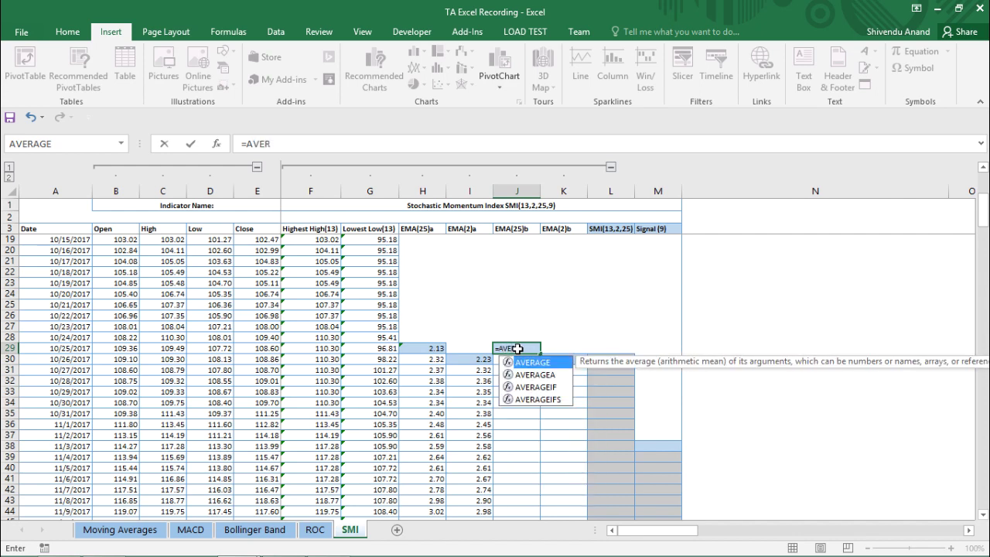
{"action": "key", "text": "Tab"}
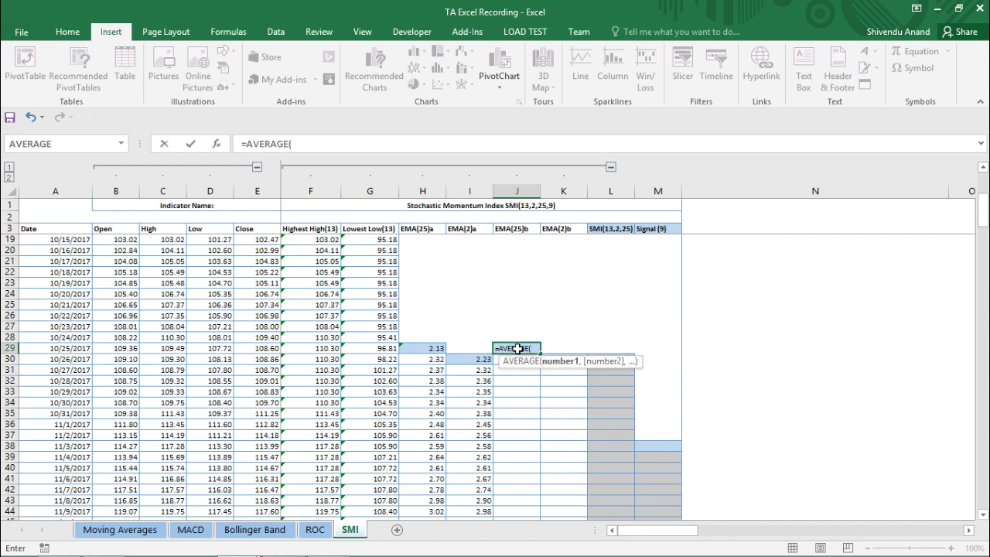
{"action": "scroll", "coordinate": [518, 349], "scroll_direction": "up", "scroll_amount": 3}
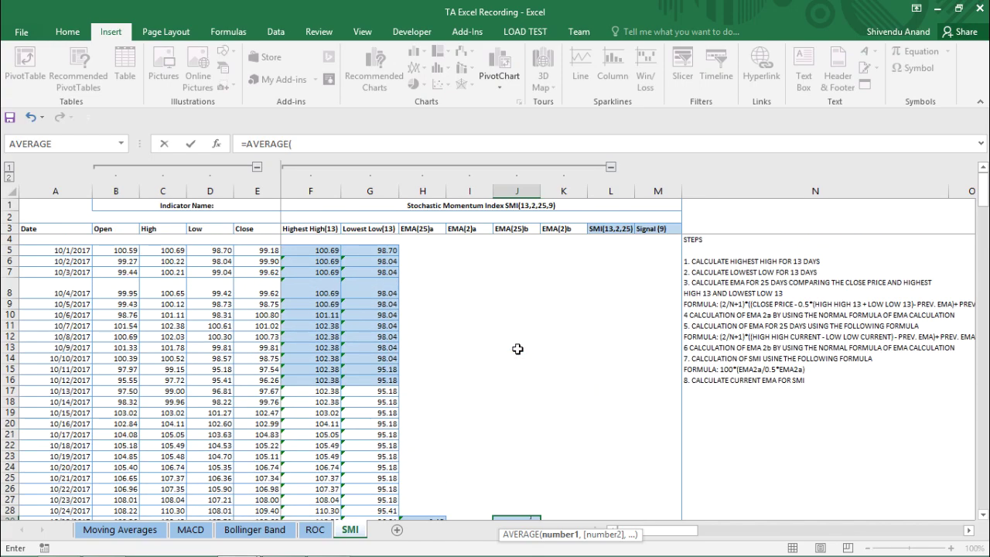
{"action": "scroll", "coordinate": [517, 349], "scroll_direction": "up", "scroll_amount": 2}
{"action": "left_click_drag", "start_coordinate": [320, 250], "coordinate": [304, 433]}
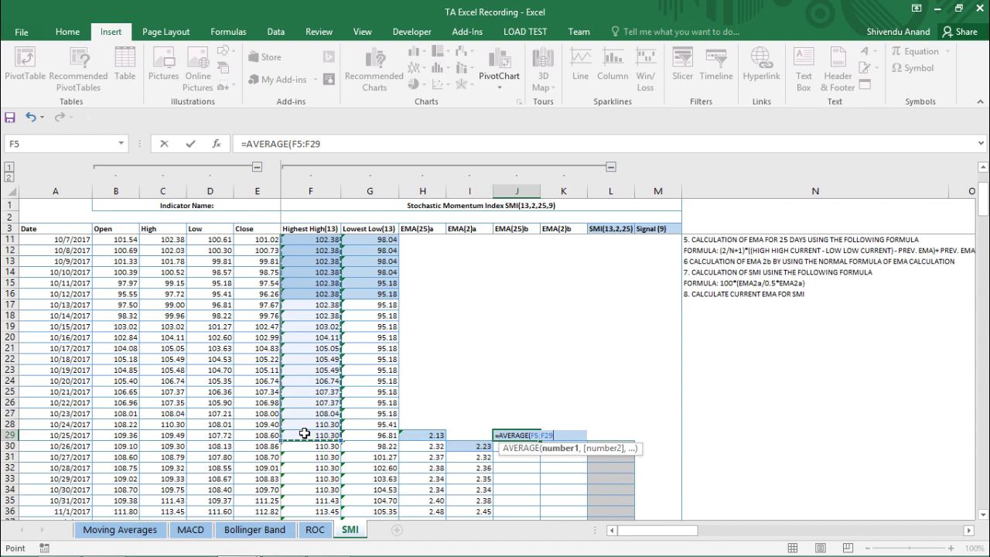
{"action": "type", "text": "-"}
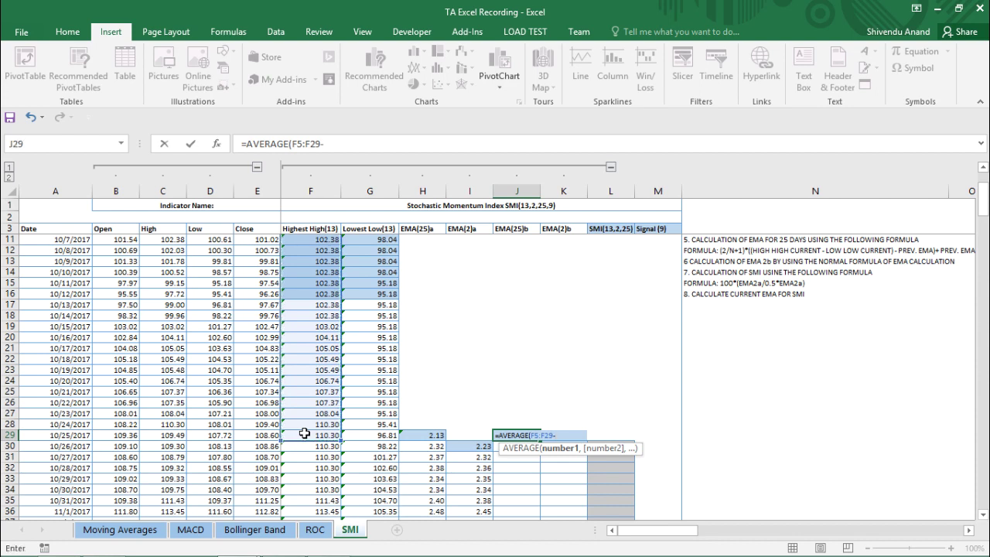
{"action": "scroll", "coordinate": [394, 340], "scroll_direction": "up", "scroll_amount": 2}
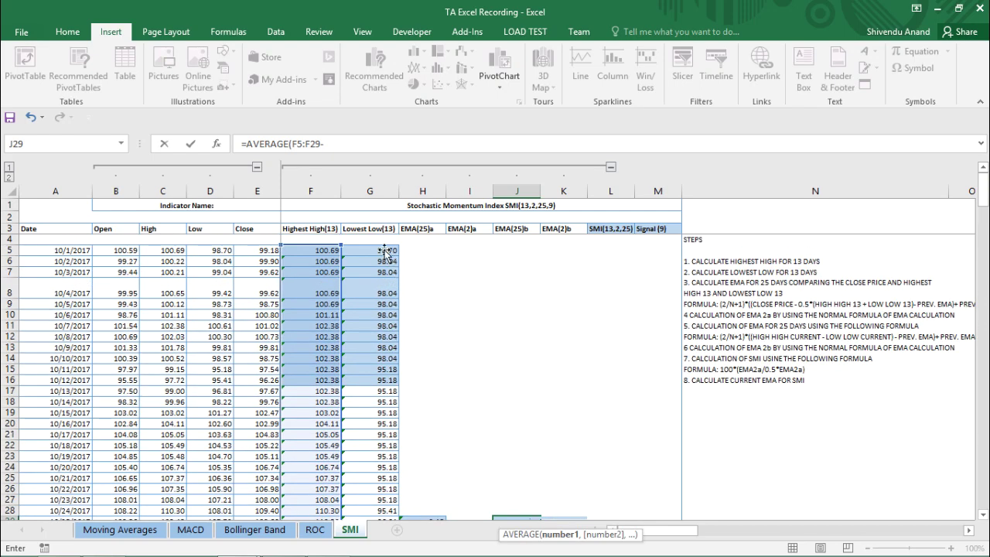
{"action": "left_click_drag", "start_coordinate": [384, 252], "coordinate": [377, 407]}
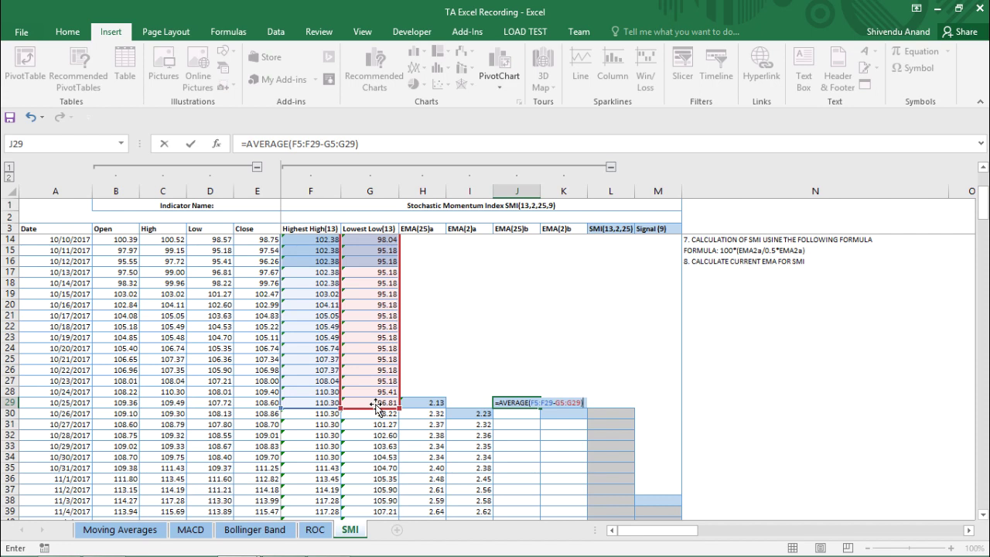
{"action": "key", "text": "ctrl+shift+Return"}
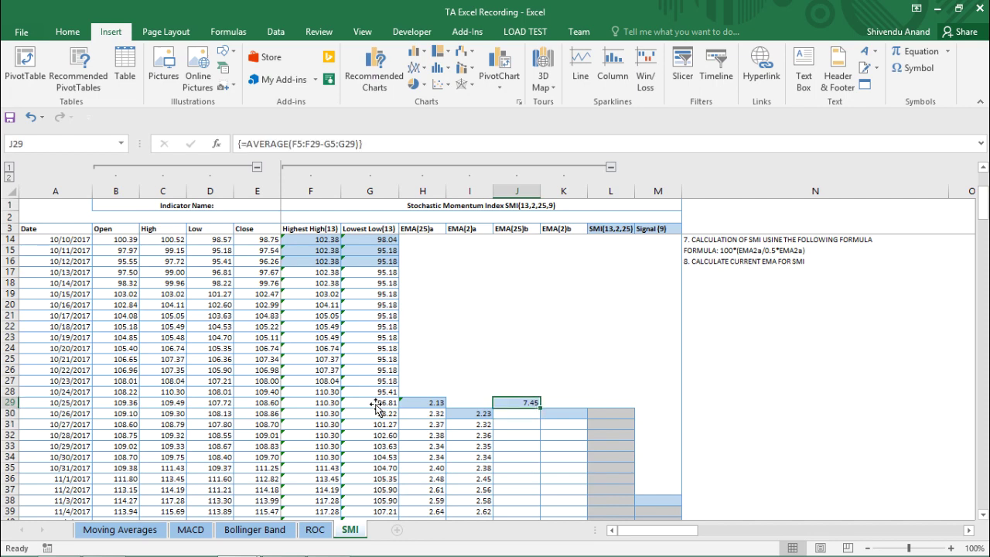
Read the step 5 formula in N12 of the notes for calculating the 25-day EMA from the current high and low values
{"action": "scroll", "coordinate": [377, 406], "scroll_direction": "down", "scroll_amount": 2}
{"action": "scroll", "coordinate": [377, 403], "scroll_direction": "up", "scroll_amount": 5}
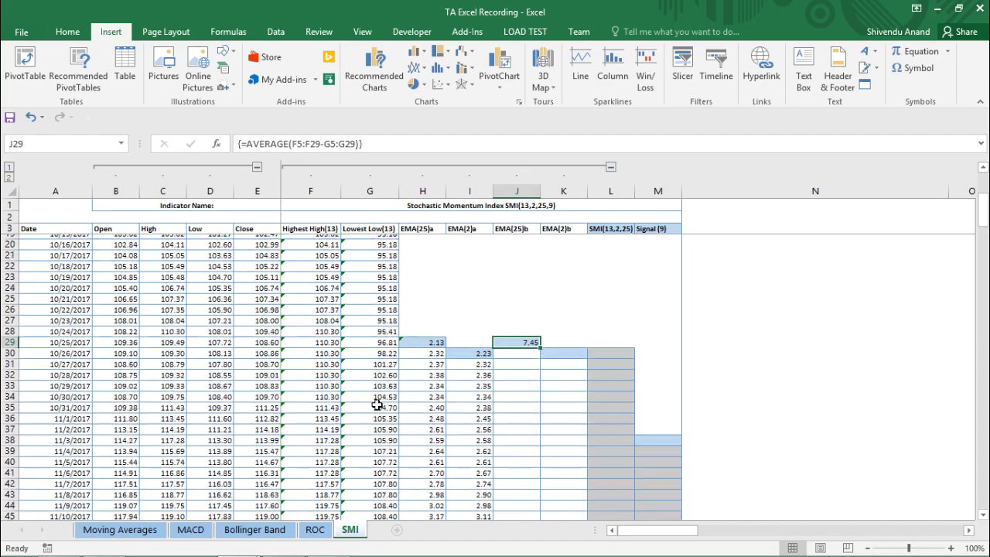
{"action": "scroll", "coordinate": [385, 400], "scroll_direction": "down", "scroll_amount": 4}
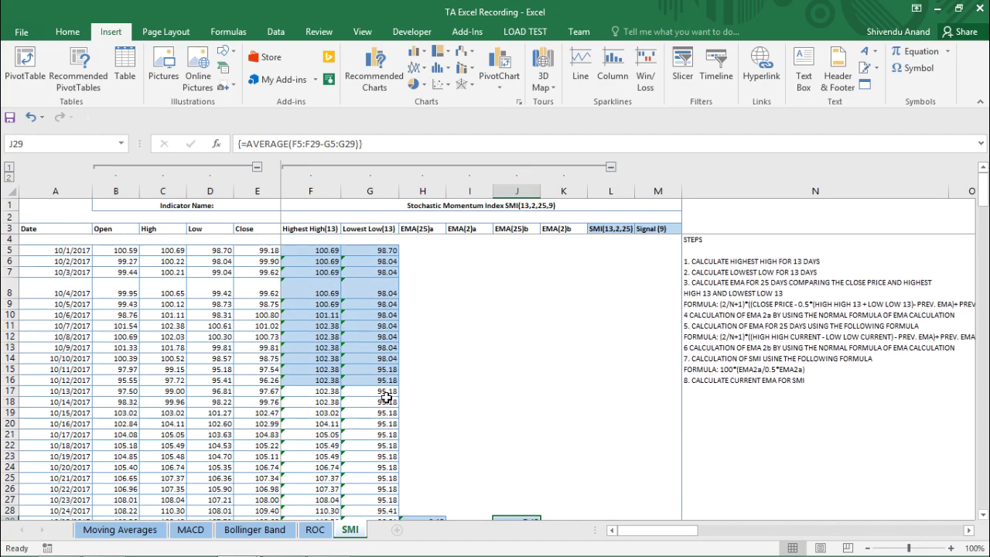
{"action": "left_click", "coordinate": [534, 391]}
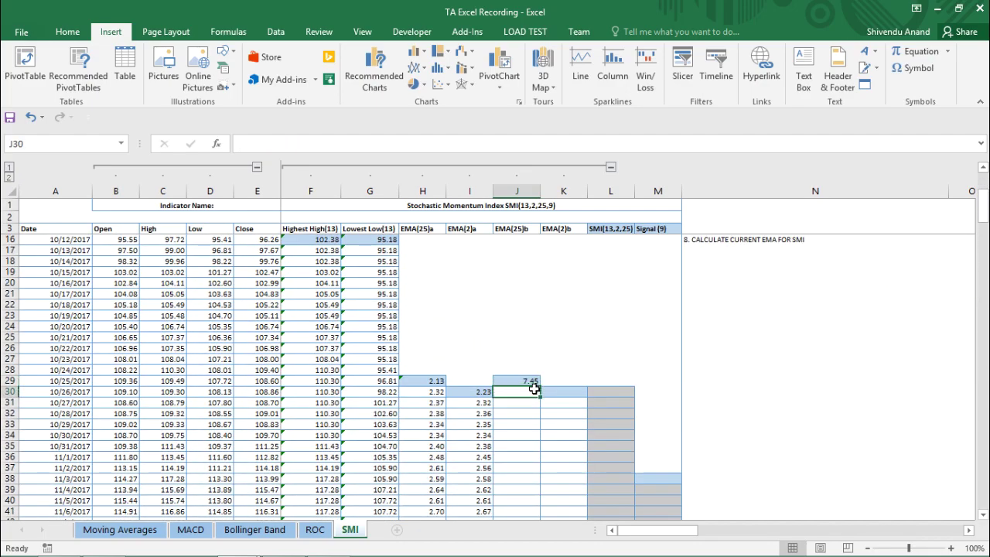
{"action": "scroll", "coordinate": [534, 388], "scroll_direction": "up", "scroll_amount": 4}
{"action": "scroll", "coordinate": [534, 389], "scroll_direction": "down", "scroll_amount": 1}
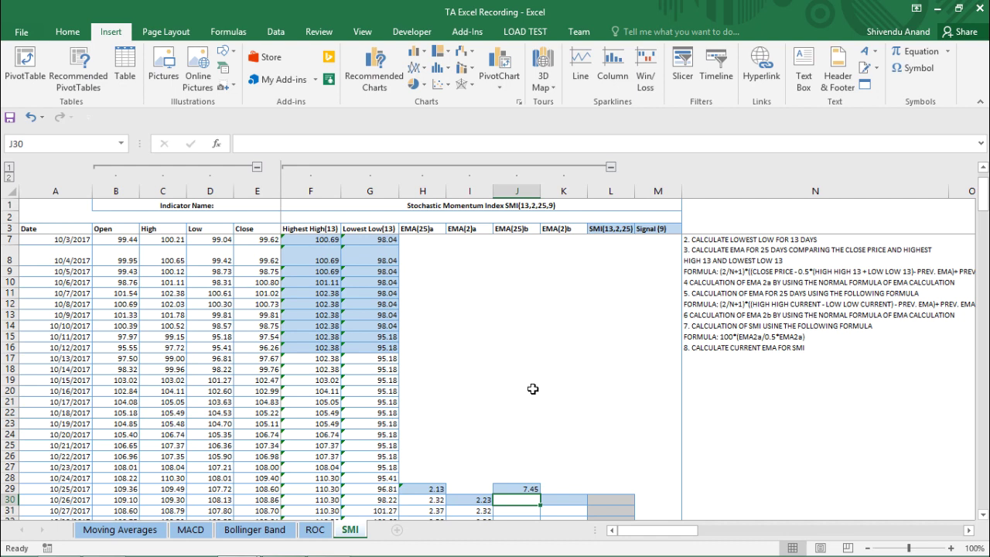
{"action": "left_click", "coordinate": [743, 304]}
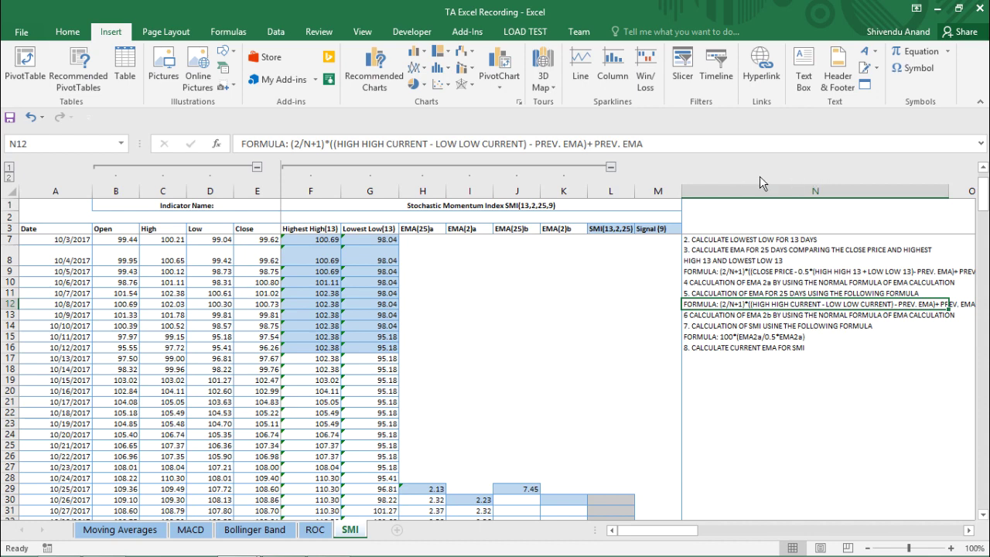
{"action": "left_click", "coordinate": [732, 185]}
{"action": "scroll", "coordinate": [588, 433], "scroll_direction": "down", "scroll_amount": 4}
Enter the 25-day EMA formula =(2/26)*((F30-G30)-J29)+J29 in J30 of the EMA(25)b column
{"action": "left_click", "coordinate": [525, 358]}
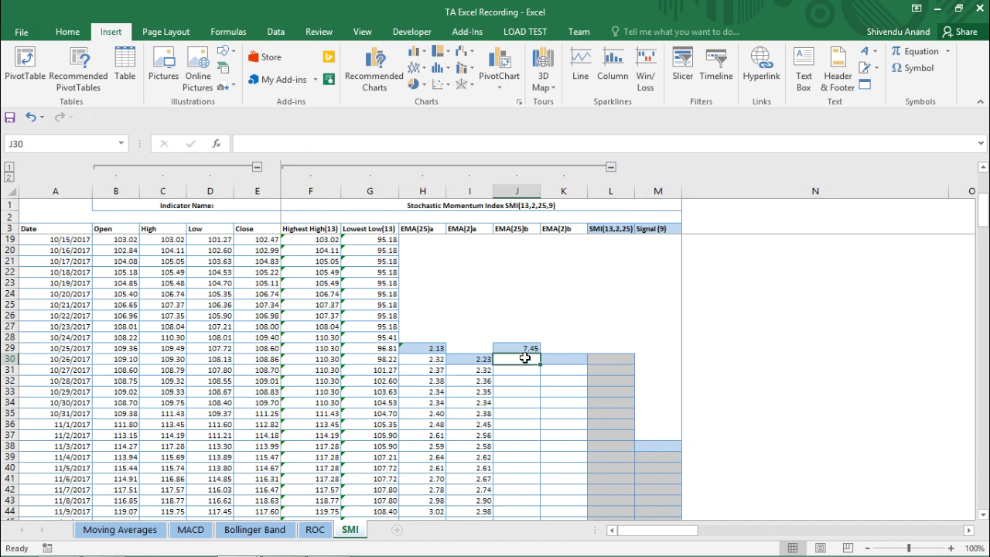
{"action": "type", "text": "="}
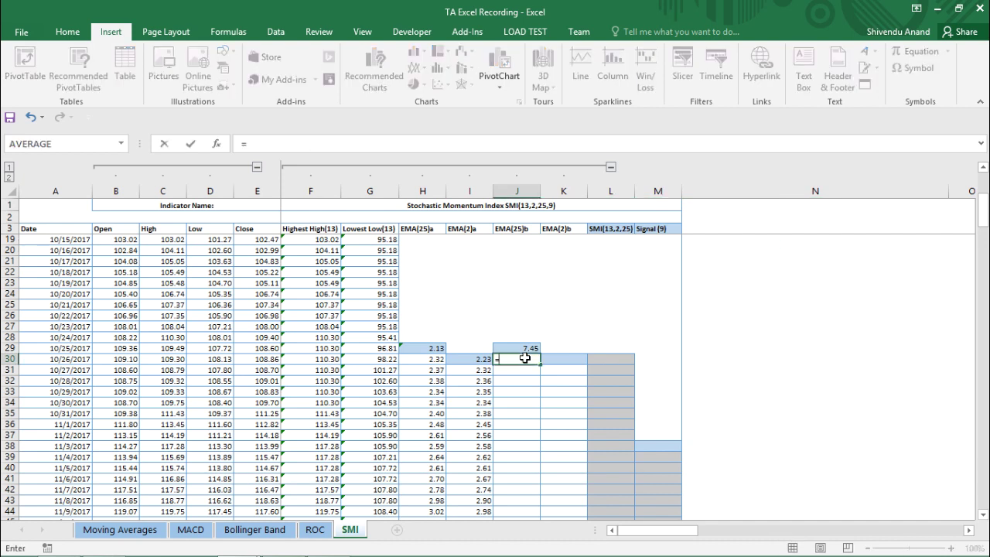
{"action": "type", "text": "(2/26)*(("}
{"action": "scroll", "coordinate": [517, 353], "scroll_direction": "up", "scroll_amount": 4}
{"action": "scroll", "coordinate": [496, 371], "scroll_direction": "down", "scroll_amount": 3}
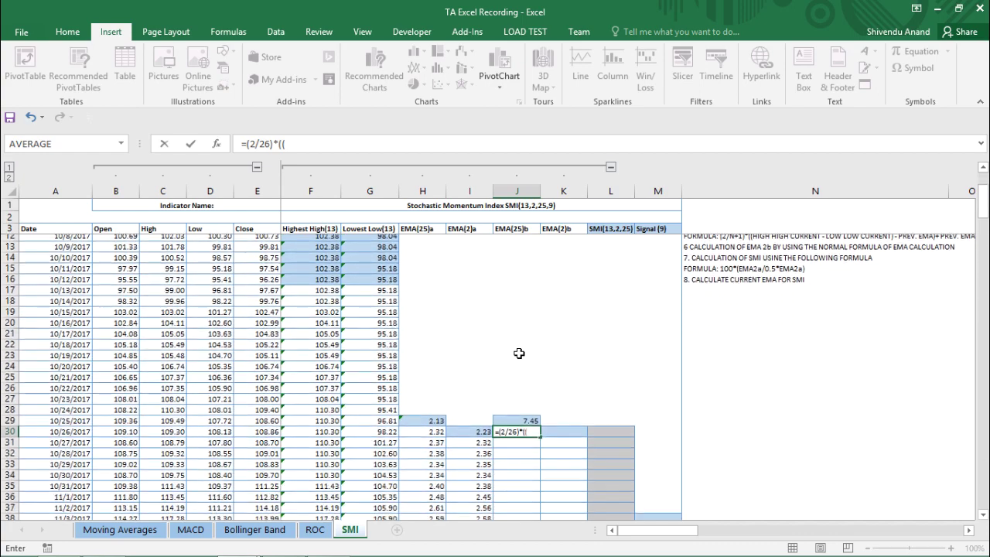
{"action": "scroll", "coordinate": [398, 396], "scroll_direction": "up", "scroll_amount": 4}
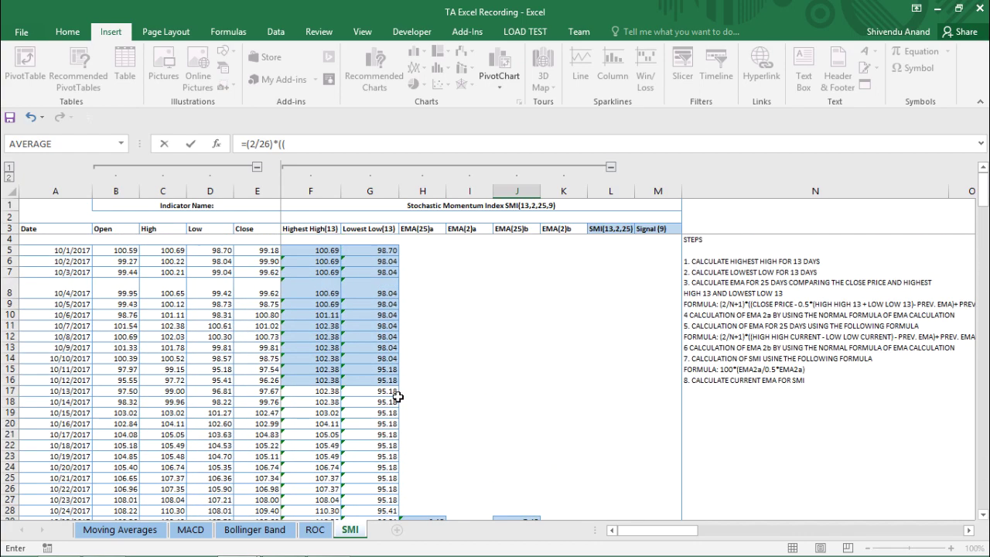
{"action": "scroll", "coordinate": [398, 397], "scroll_direction": "down", "scroll_amount": 3}
{"action": "left_click", "coordinate": [311, 424]}
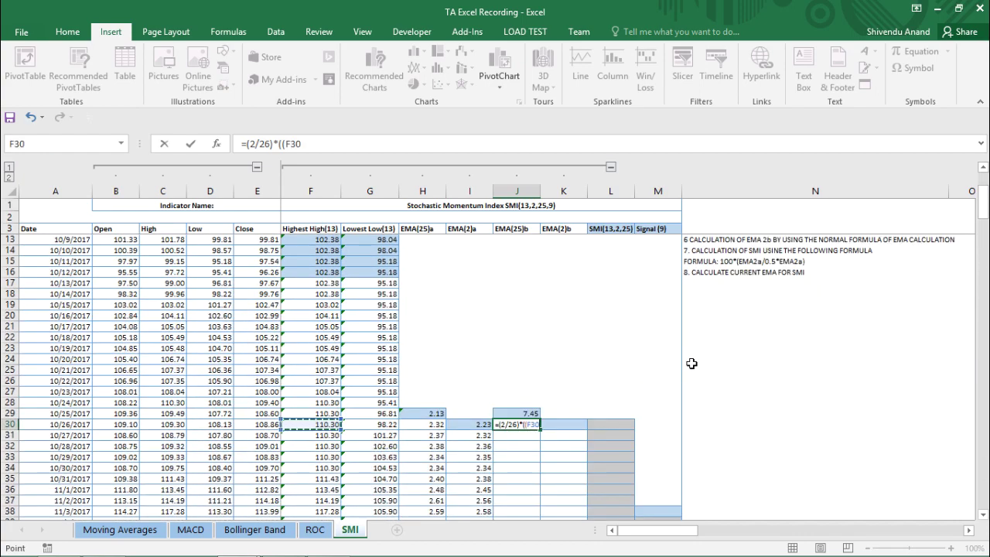
{"action": "scroll", "coordinate": [692, 363], "scroll_direction": "up", "scroll_amount": 2}
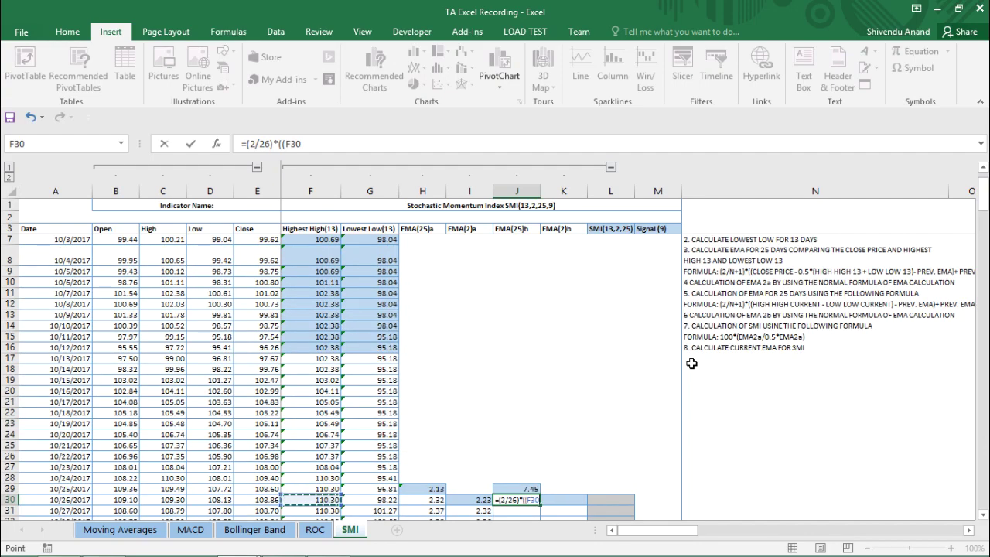
{"action": "scroll", "coordinate": [692, 363], "scroll_direction": "down", "scroll_amount": 2}
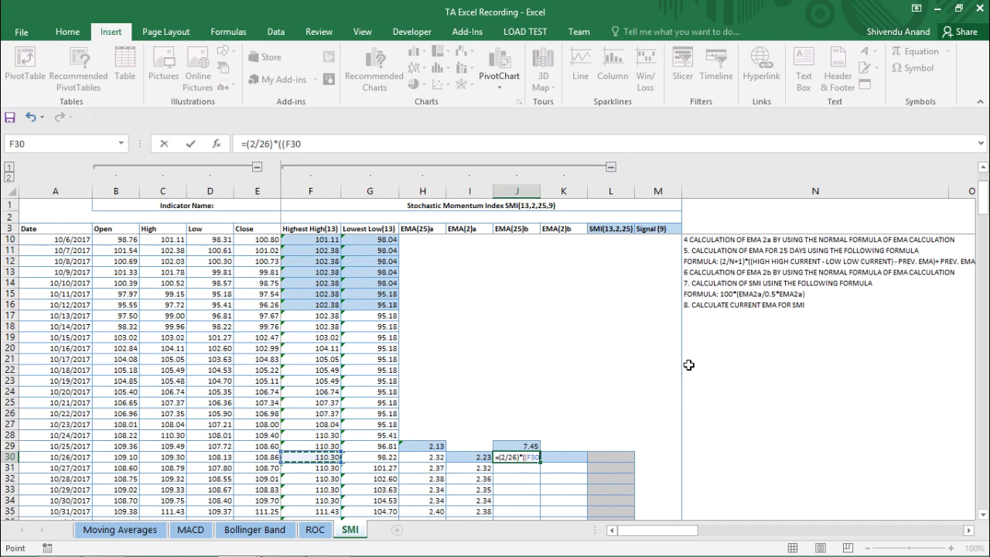
{"action": "scroll", "coordinate": [680, 369], "scroll_direction": "down", "scroll_amount": 1}
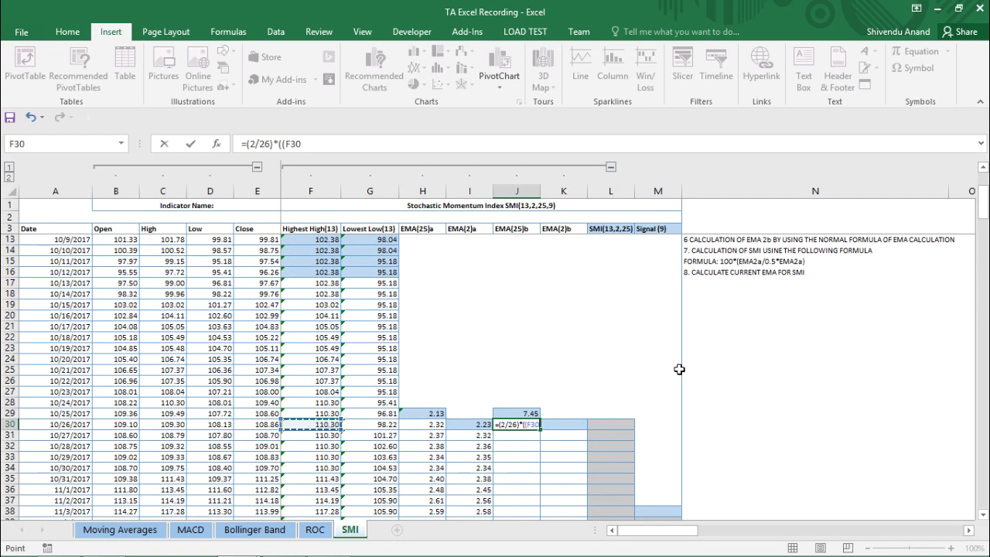
{"action": "type", "text": "-"}
{"action": "key", "text": "Left"}
{"action": "key", "text": "Left"}
{"action": "key", "text": "Left"}
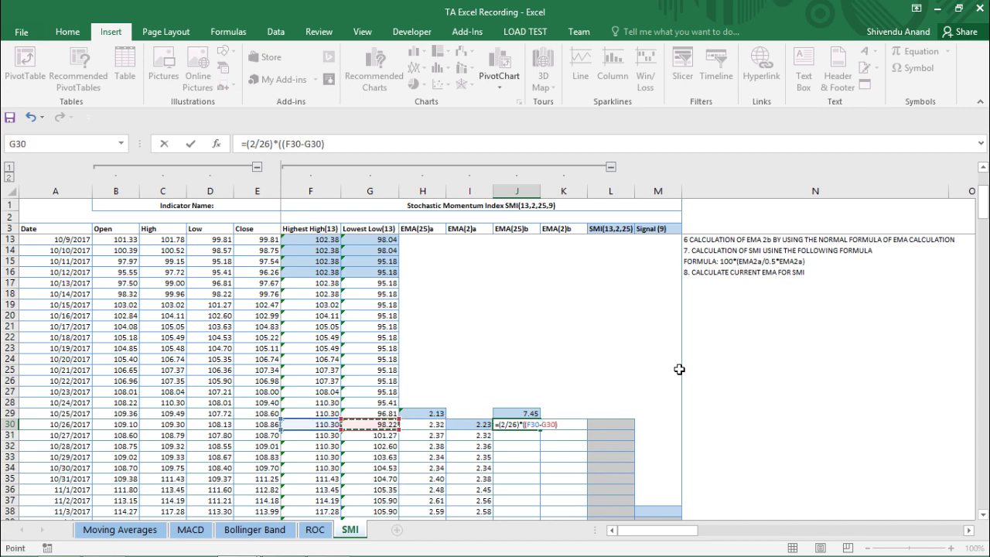
{"action": "type", "text": ")"}
{"action": "scroll", "coordinate": [679, 369], "scroll_direction": "up", "scroll_amount": 2}
{"action": "scroll", "coordinate": [680, 369], "scroll_direction": "up", "scroll_amount": 1}
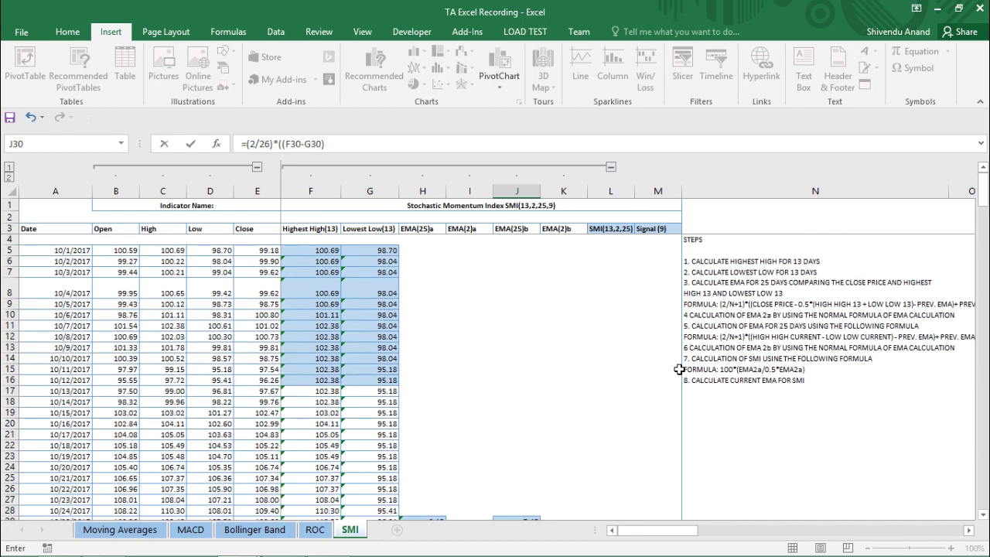
{"action": "scroll", "coordinate": [680, 369], "scroll_direction": "down", "scroll_amount": 4}
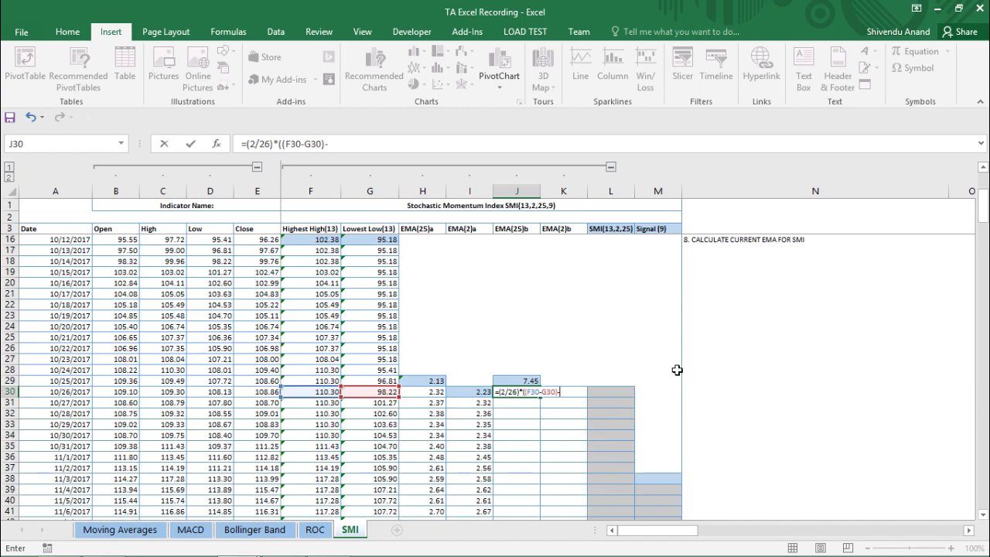
{"action": "type", "text": "-"}
{"action": "key", "text": "Up"}
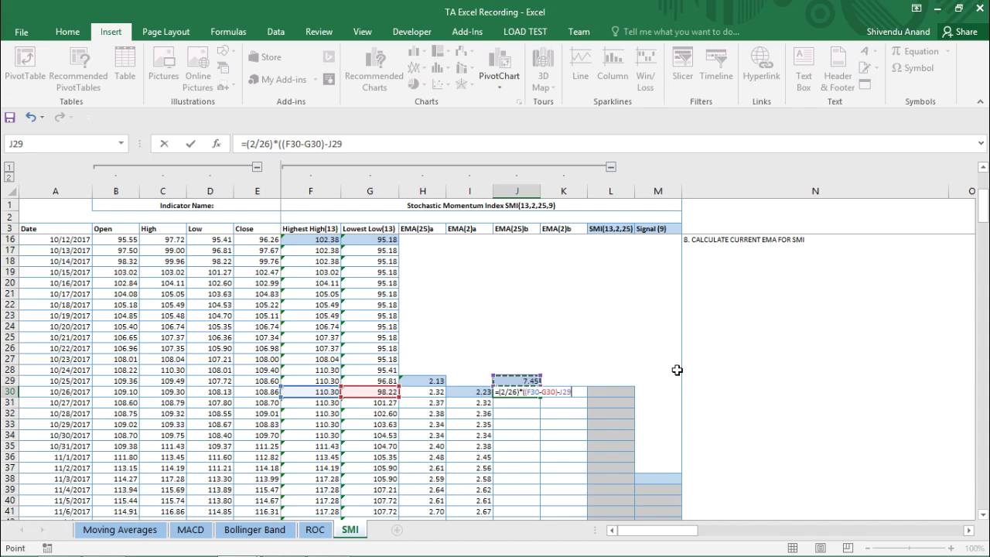
{"action": "type", "text": ")+"}
{"action": "key", "text": "Up"}
{"action": "key", "text": "Return"}
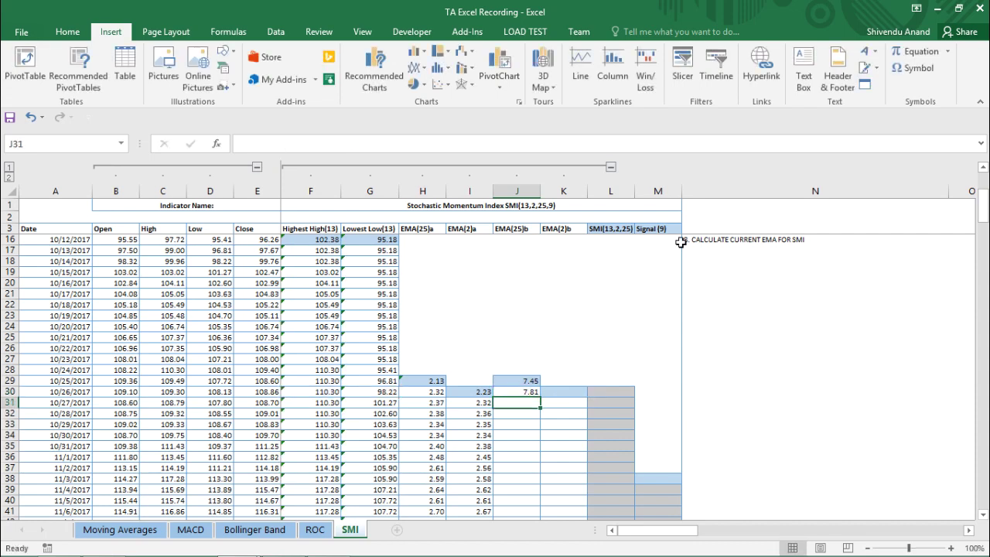
Fill the EMA(25)b formula from J30 down to the last data row
{"action": "left_click", "coordinate": [525, 393]}
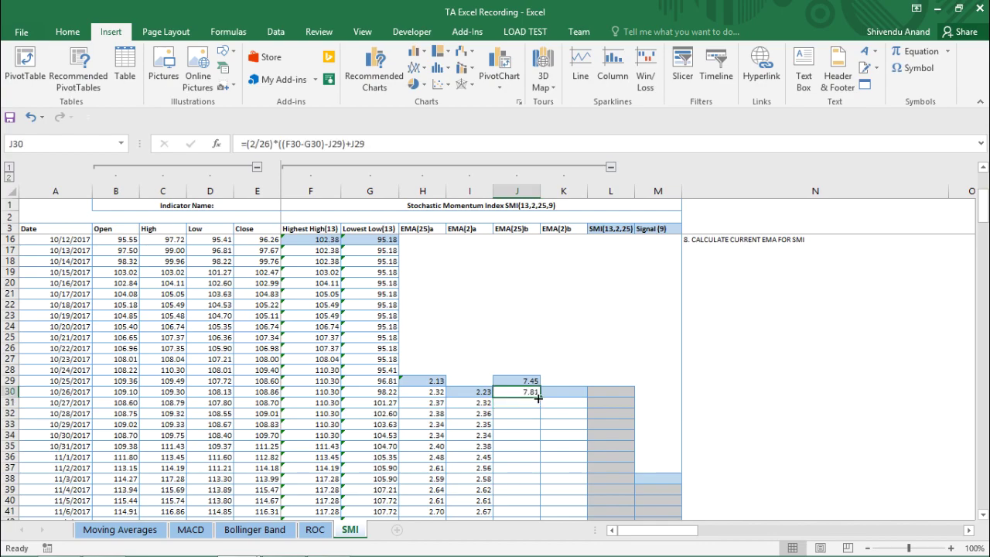
{"action": "left_click_drag", "start_coordinate": [538, 398], "coordinate": [522, 503]}
{"action": "scroll", "coordinate": [477, 344], "scroll_direction": "up", "scroll_amount": 17}
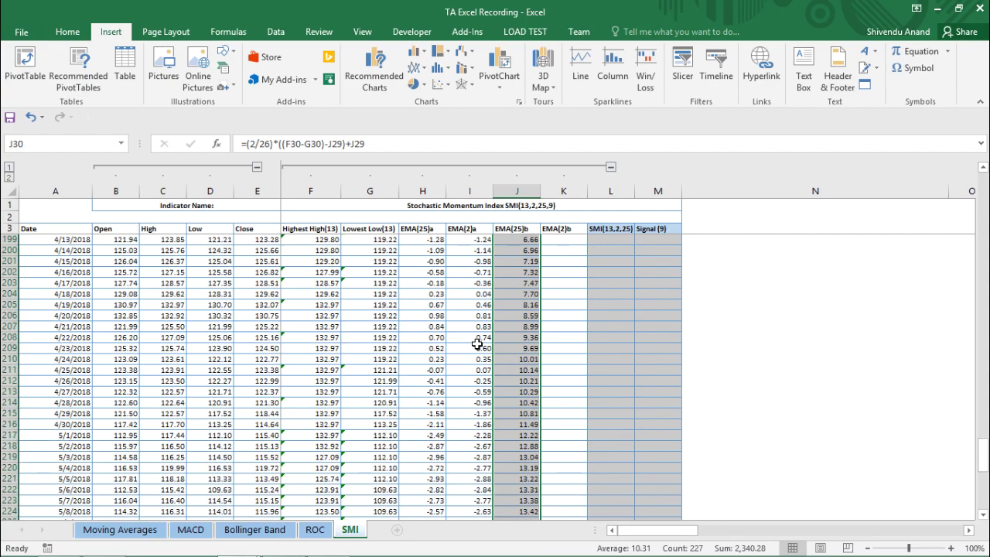
{"action": "scroll", "coordinate": [477, 344], "scroll_direction": "up", "scroll_amount": 20}
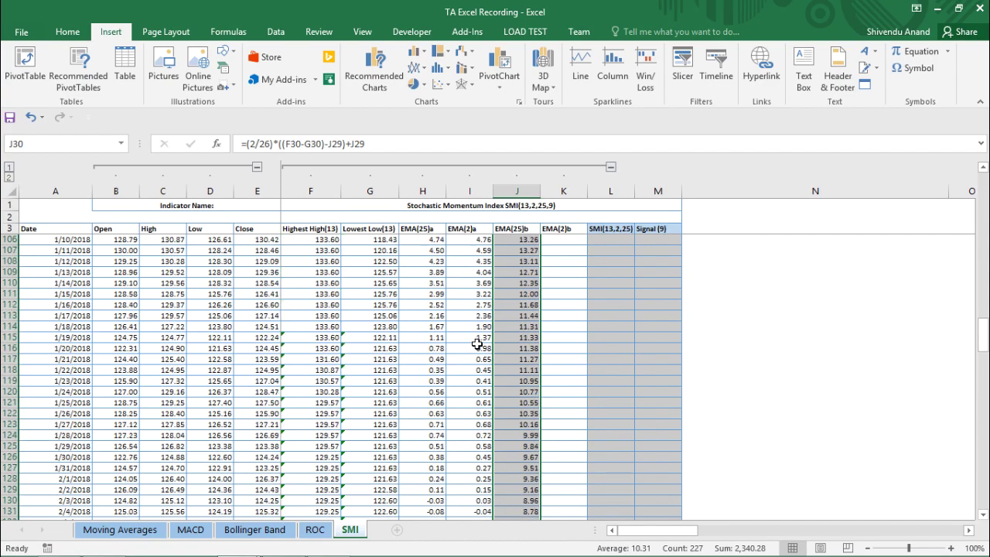
{"action": "scroll", "coordinate": [477, 345], "scroll_direction": "up", "scroll_amount": 20}
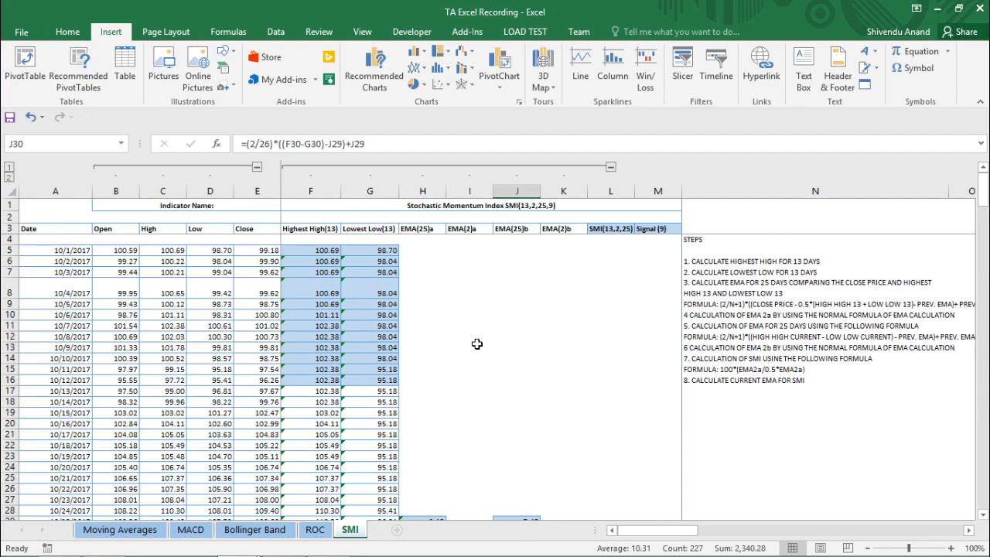
Enter =AVERAGE(J29:J30) in K30 as the first EMA(2)b value
{"action": "scroll", "coordinate": [477, 345], "scroll_direction": "down", "scroll_amount": 4}
{"action": "scroll", "coordinate": [480, 344], "scroll_direction": "down", "scroll_amount": 2}
{"action": "left_click", "coordinate": [552, 327]}
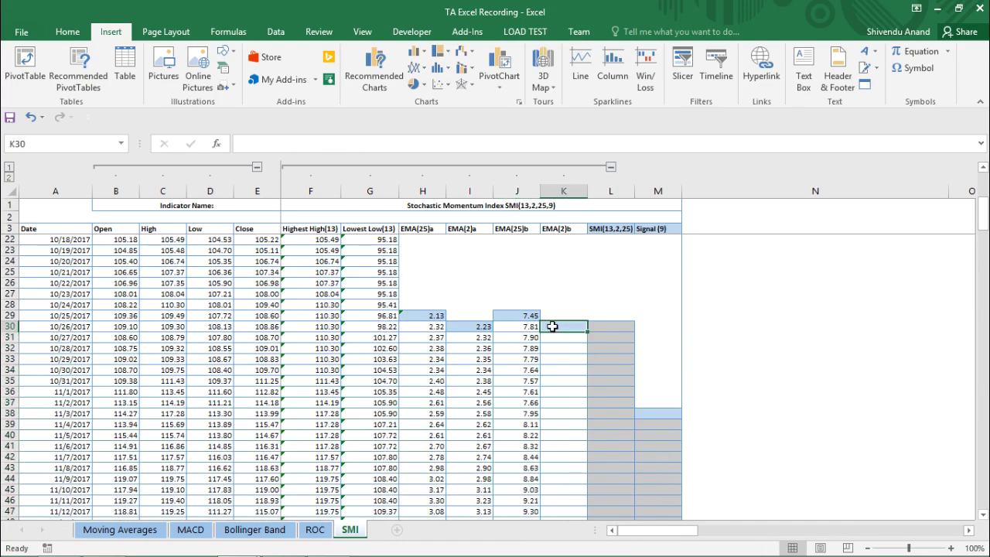
{"action": "type", "text": "=AVER"}
{"action": "key", "text": "Tab"}
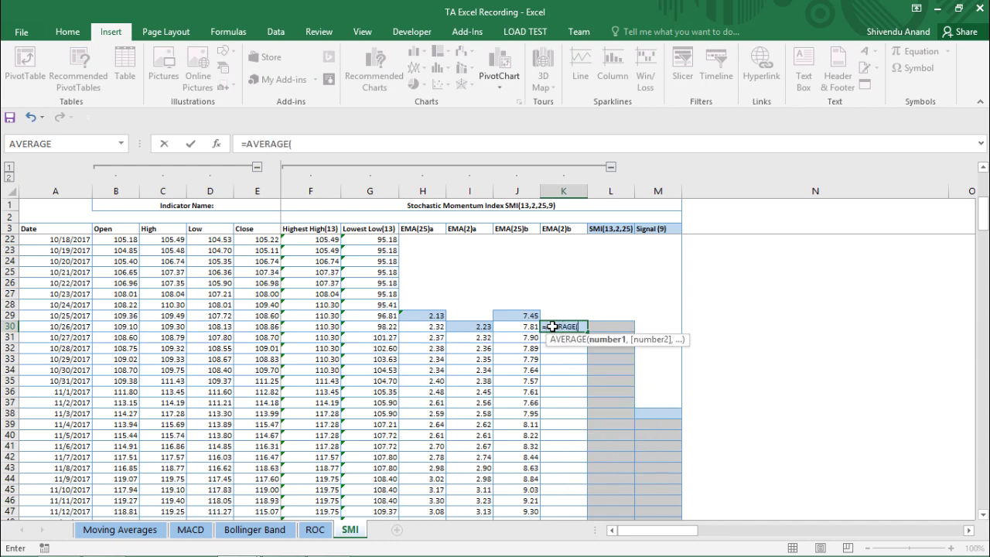
{"action": "key", "text": "Left"}
{"action": "key", "text": "Up"}
{"action": "key", "text": "shift+Down"}
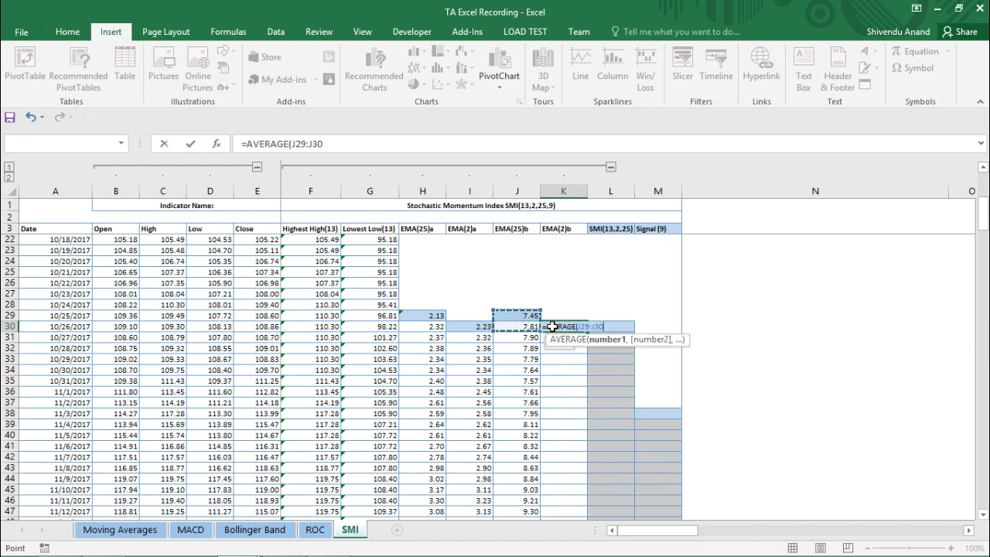
{"action": "key", "text": "ctrl+Return"}
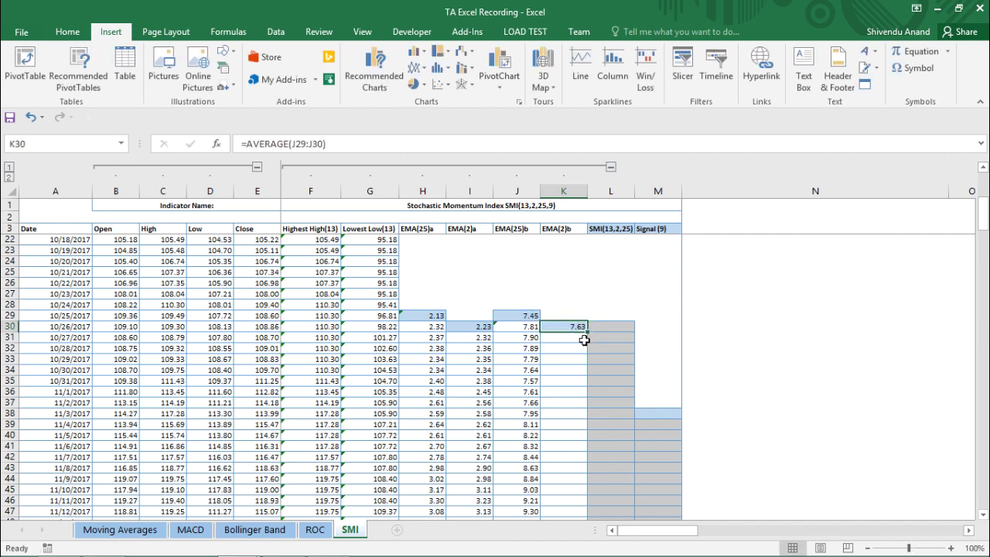
Enter the 2-day EMA formula =(2/3)*(J31-K30)+K30 in K31 of the EMA(2)b column
{"action": "left_click", "coordinate": [584, 339]}
{"action": "type", "text": "="}
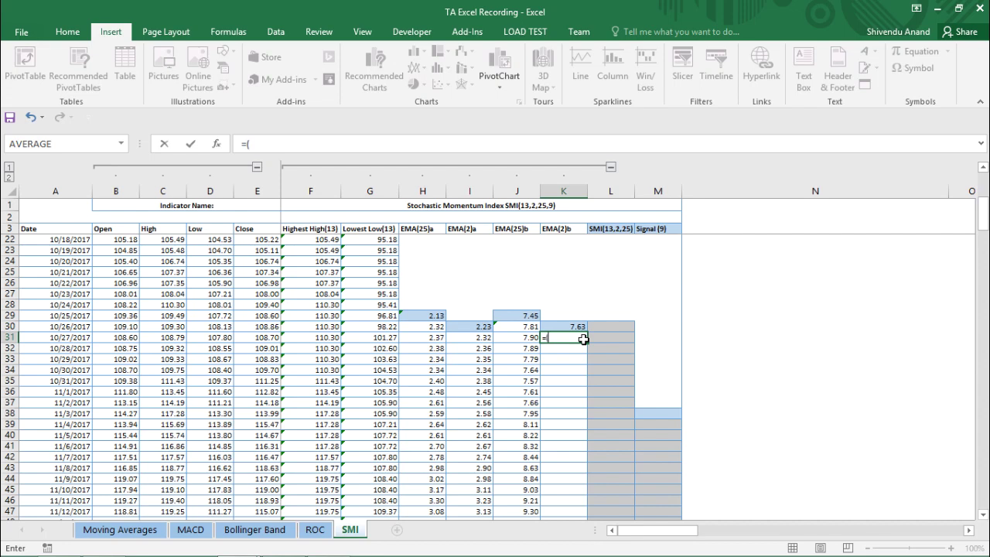
{"action": "type", "text": "(2/3)*("}
{"action": "key", "text": "Left"}
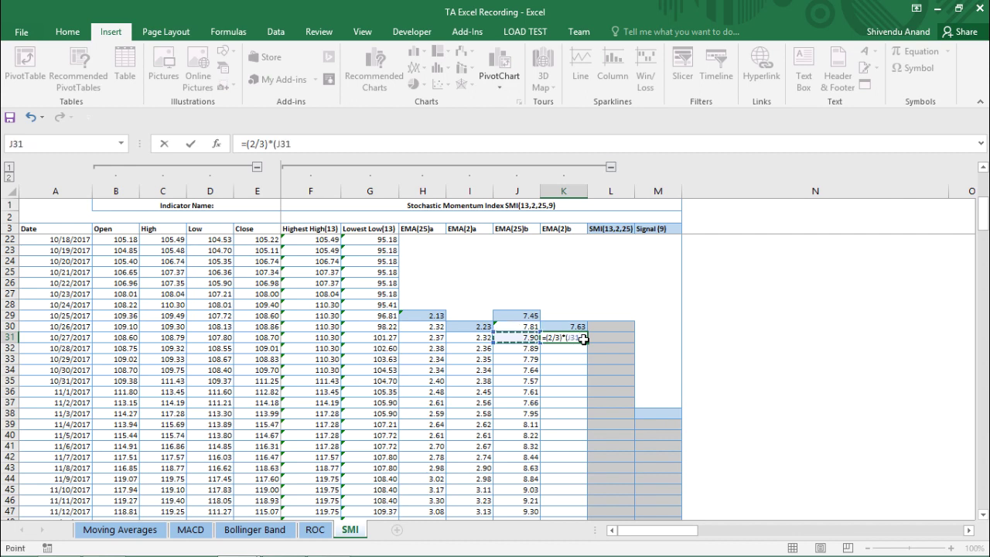
{"action": "type", "text": "-"}
{"action": "key", "text": "Up"}
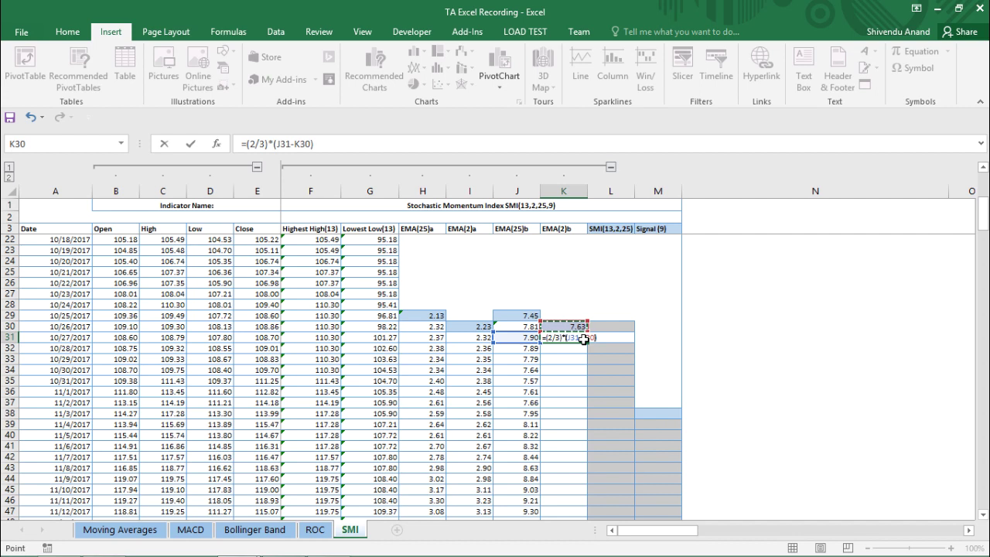
{"action": "type", "text": ")+"}
{"action": "key", "text": "Up"}
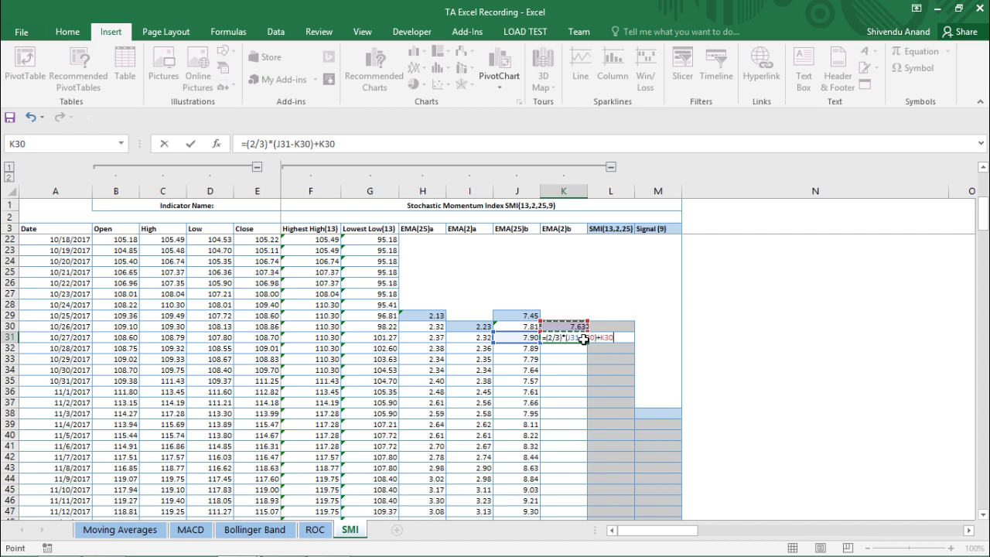
{"action": "key", "text": "Return"}
Fill the EMA(2)b formula from K31 down to the last data row, K256
{"action": "left_click", "coordinate": [581, 338]}
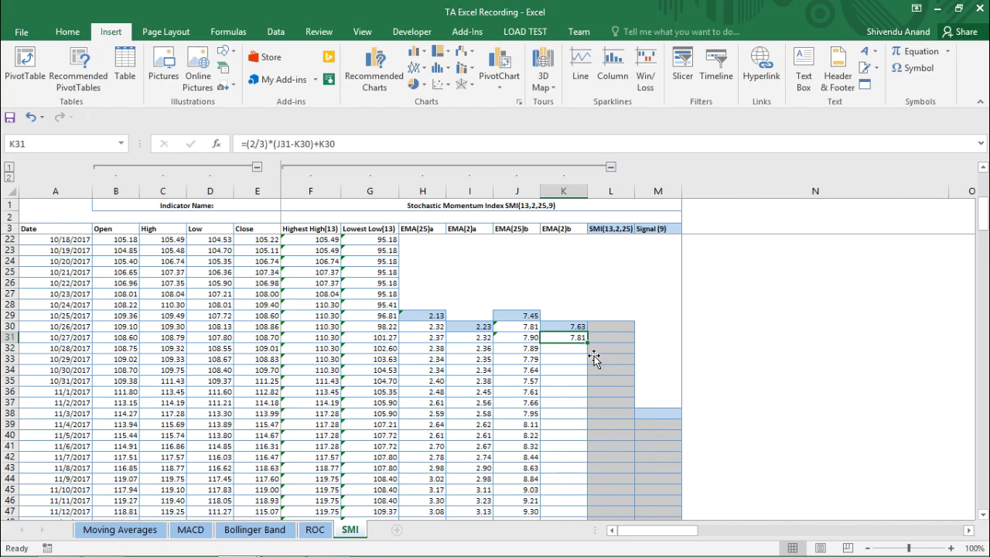
{"action": "left_click_drag", "start_coordinate": [587, 341], "coordinate": [558, 491]}
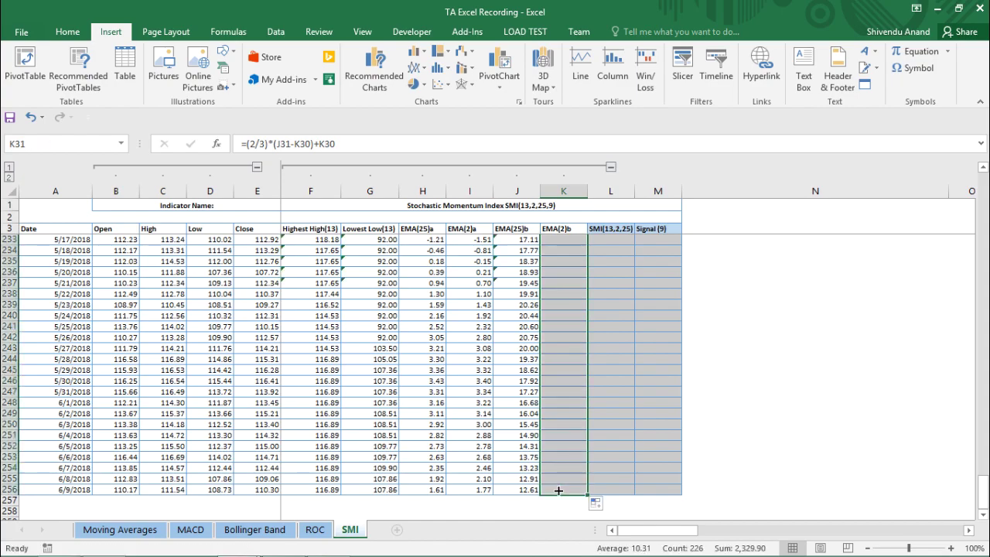
{"action": "scroll", "coordinate": [557, 491], "scroll_direction": "up", "scroll_amount": 9}
{"action": "scroll", "coordinate": [557, 491], "scroll_direction": "up", "scroll_amount": 20}
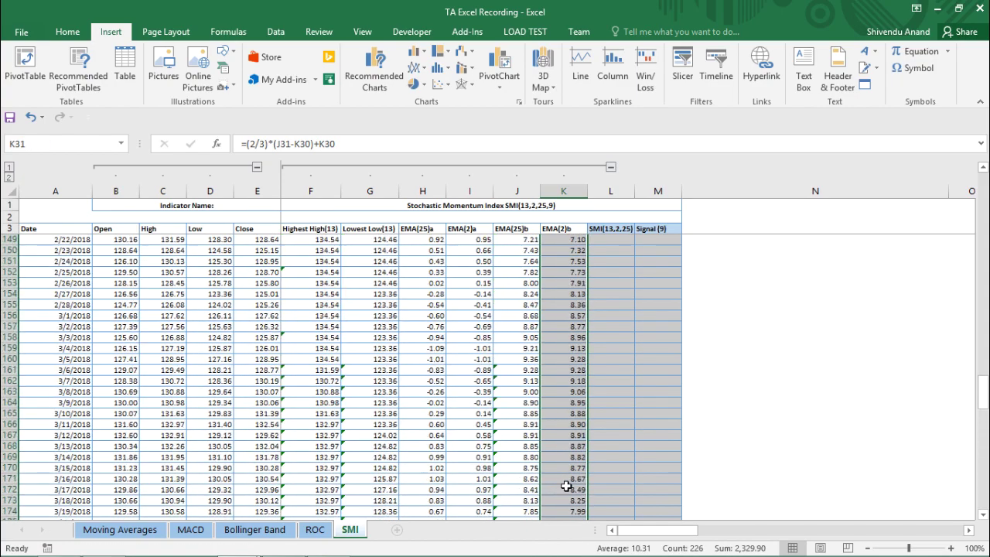
{"action": "scroll", "coordinate": [577, 473], "scroll_direction": "up", "scroll_amount": 18}
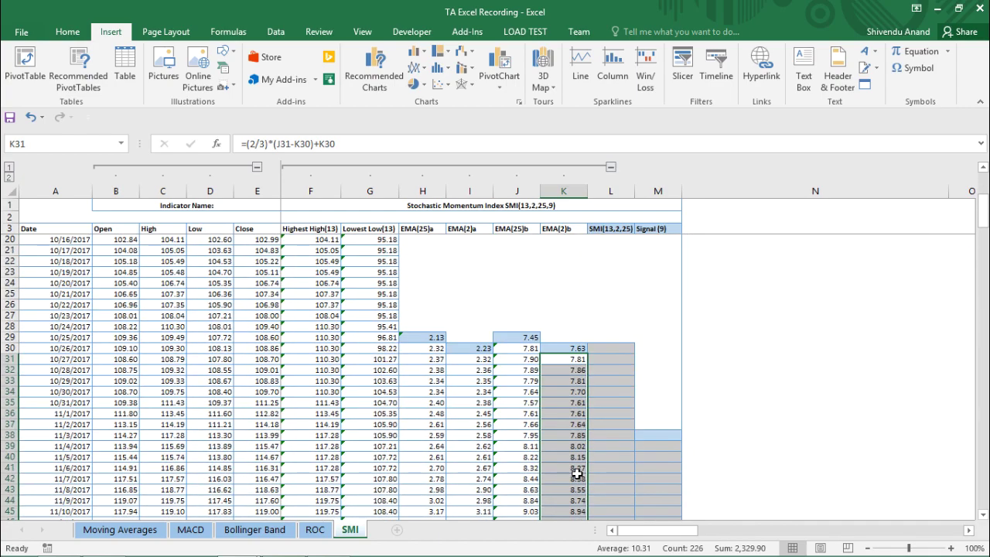
Correct the SMI formula note in N15 to read FORMULA: 100*(EMA2a/0.5*EMA2b)
{"action": "left_click", "coordinate": [604, 351]}
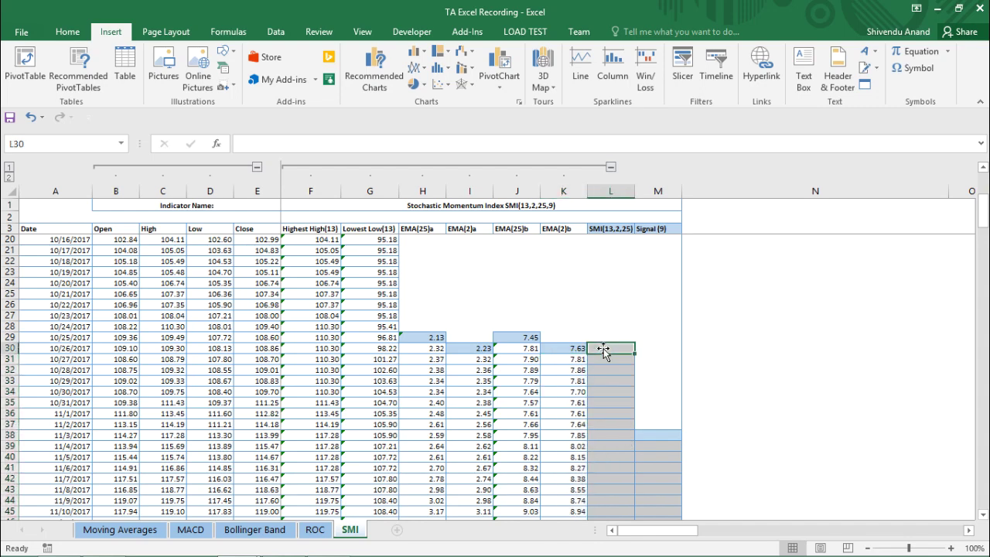
{"action": "scroll", "coordinate": [604, 350], "scroll_direction": "up", "scroll_amount": 3}
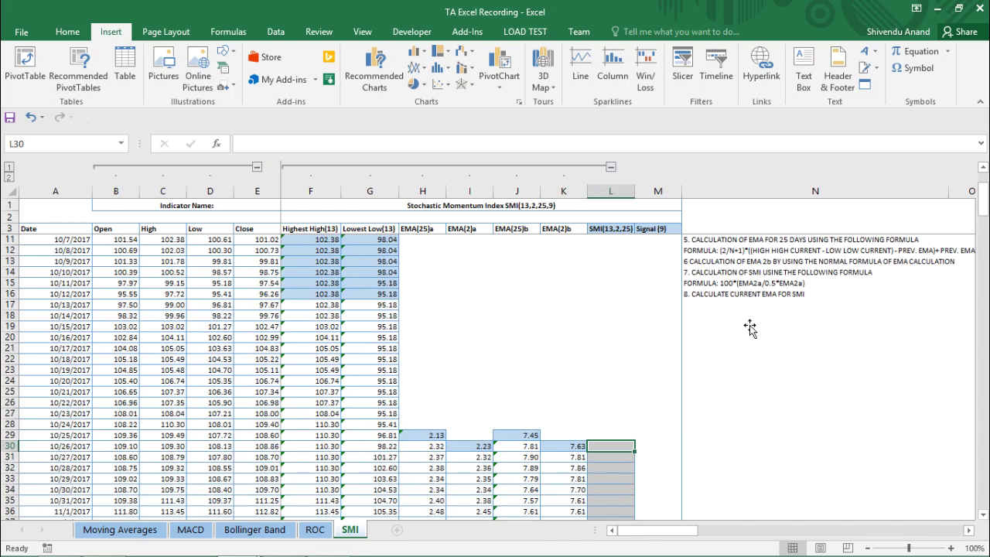
{"action": "left_click", "coordinate": [724, 284]}
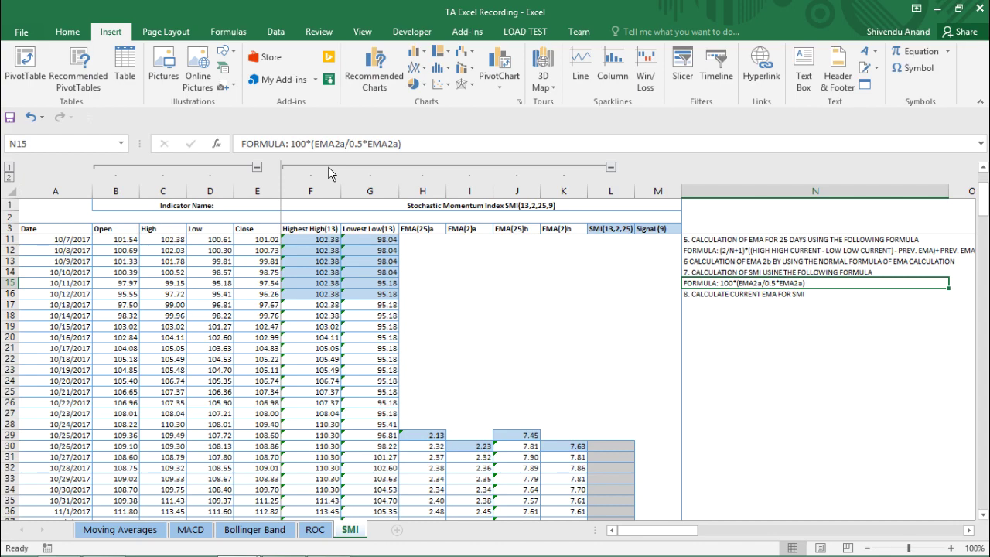
{"action": "scroll", "coordinate": [328, 167], "scroll_direction": "down", "scroll_amount": 2}
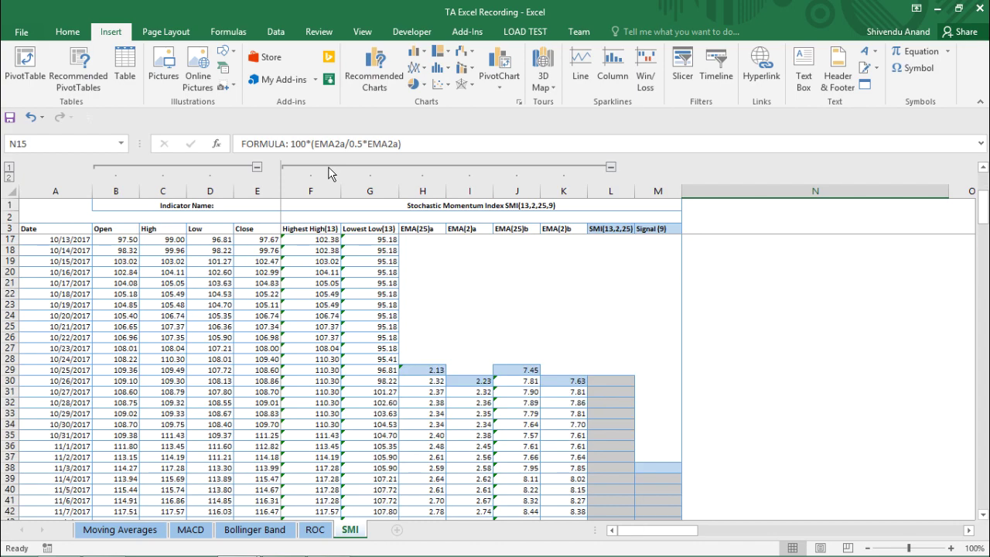
{"action": "left_click", "coordinate": [399, 136]}
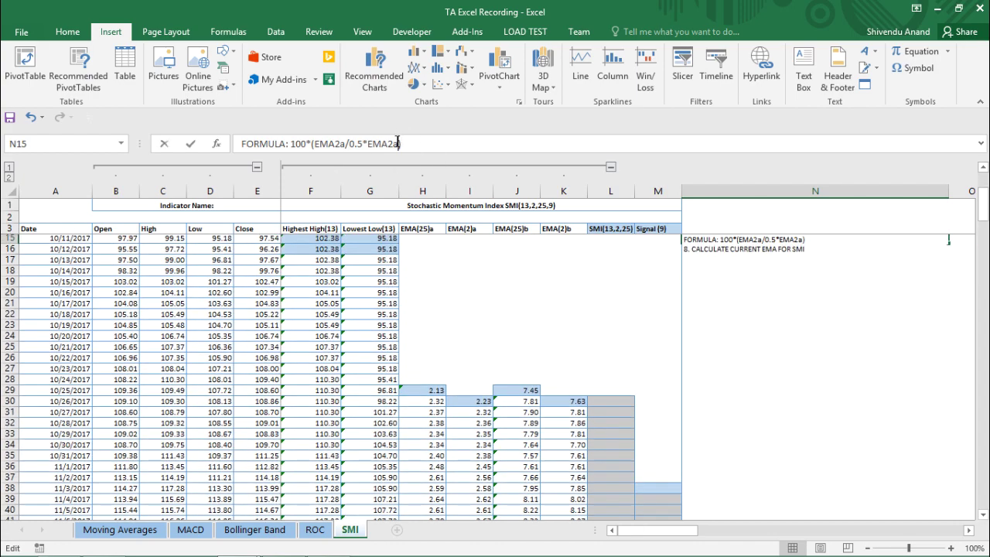
{"action": "key", "text": "BackSpace"}
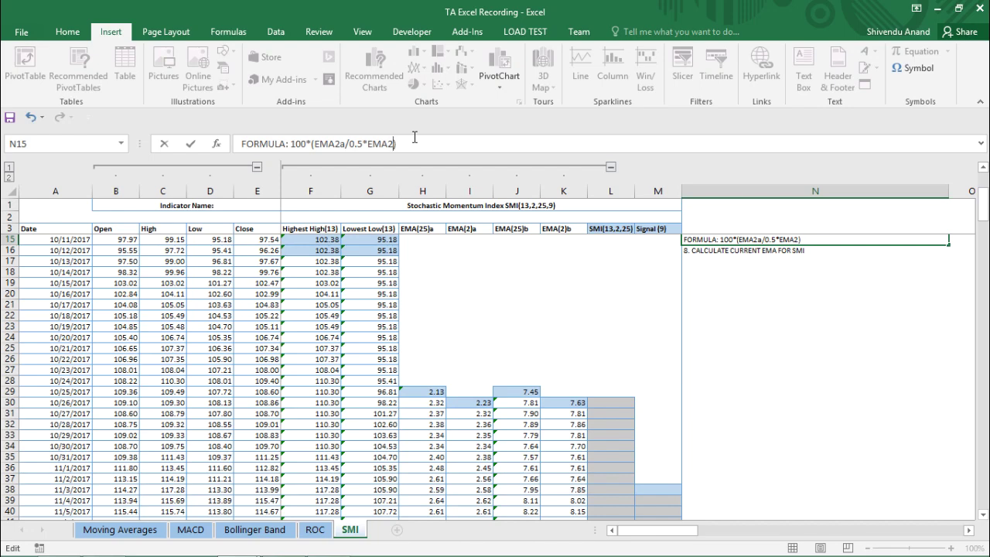
{"action": "type", "text": "b"}
{"action": "key", "text": "Return"}
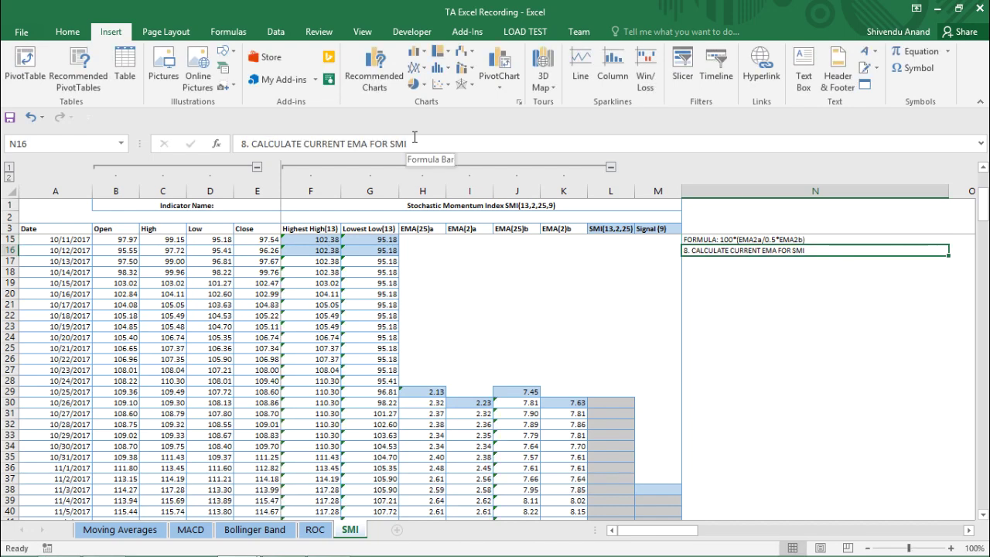
{"action": "scroll", "coordinate": [412, 164], "scroll_direction": "down", "scroll_amount": 5}
{"action": "scroll", "coordinate": [412, 164], "scroll_direction": "up", "scroll_amount": 2}
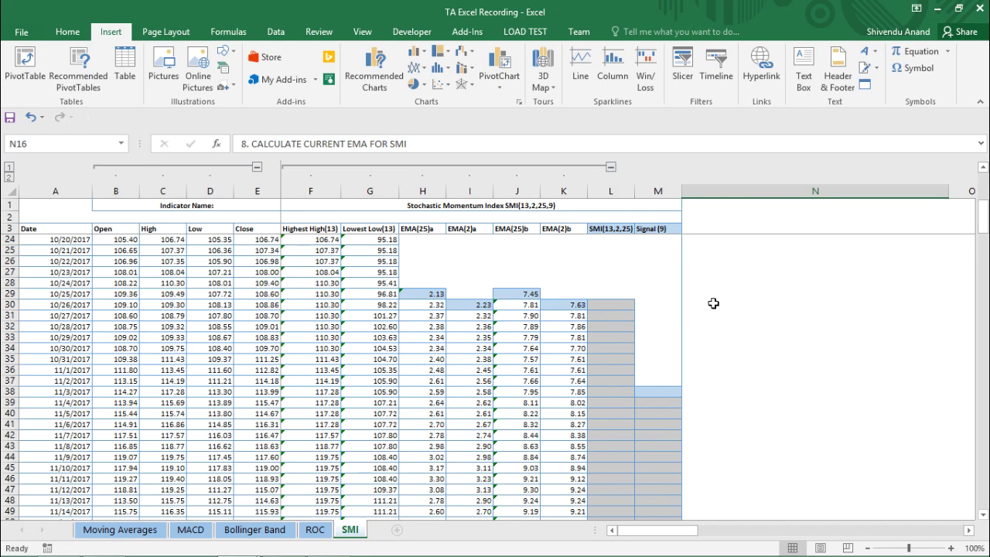
{"action": "left_click", "coordinate": [617, 306]}
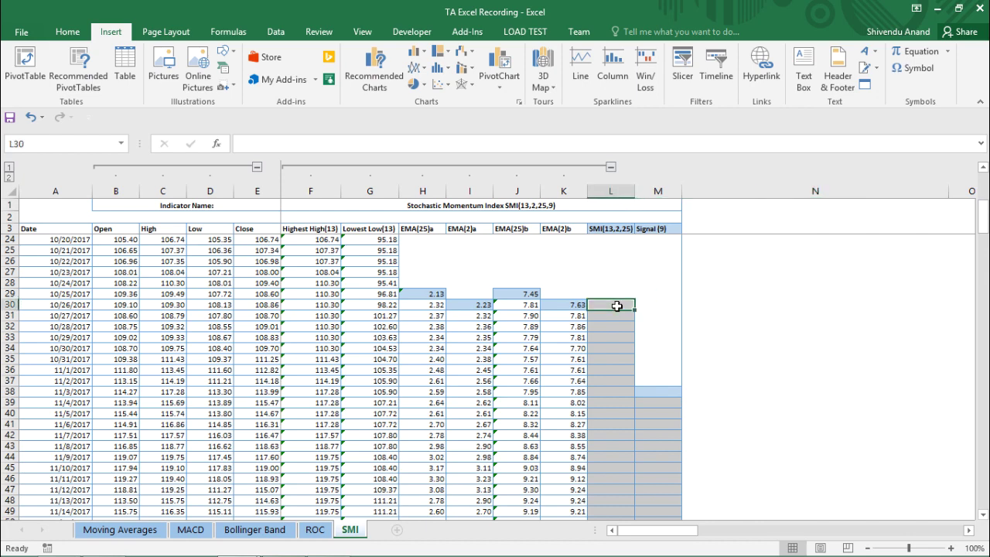
{"action": "type", "text": "100"}
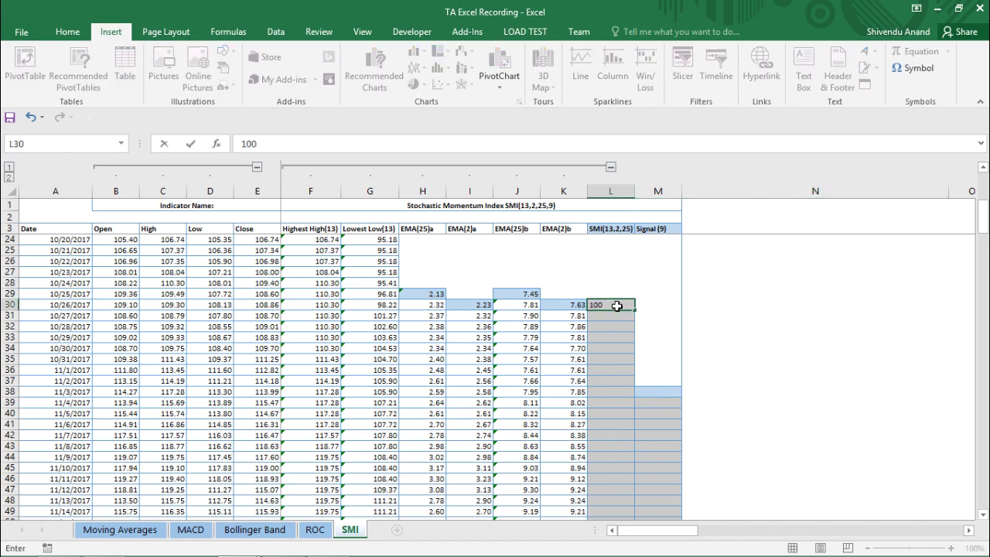
{"action": "type", "text": "*("}
{"action": "key", "text": "Left"}
{"action": "key", "text": "Left"}
{"action": "key", "text": "Left"}
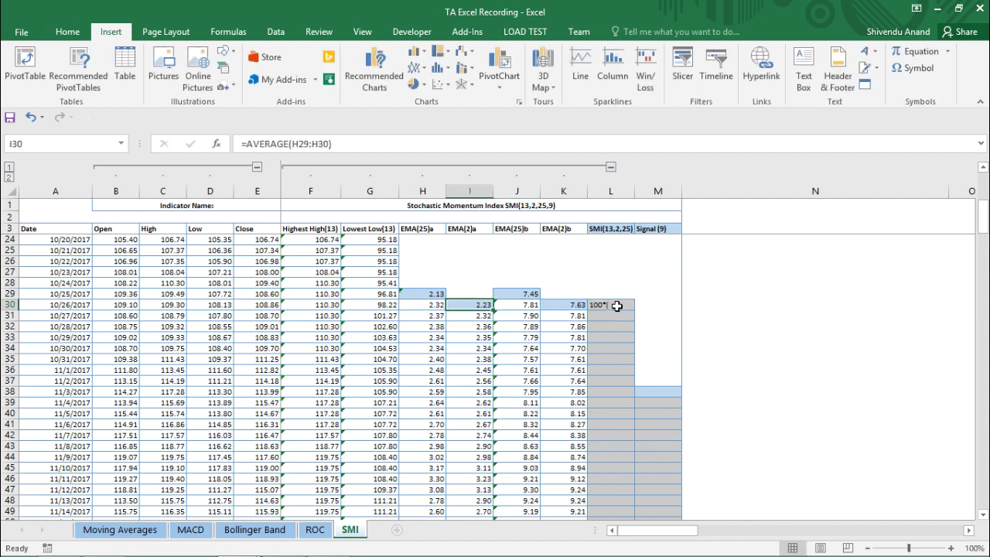
Enter the SMI formula =100*(I30/(0.5*K30)) in L30 of the SMI(13,2,25) column
{"action": "left_click", "coordinate": [616, 306]}
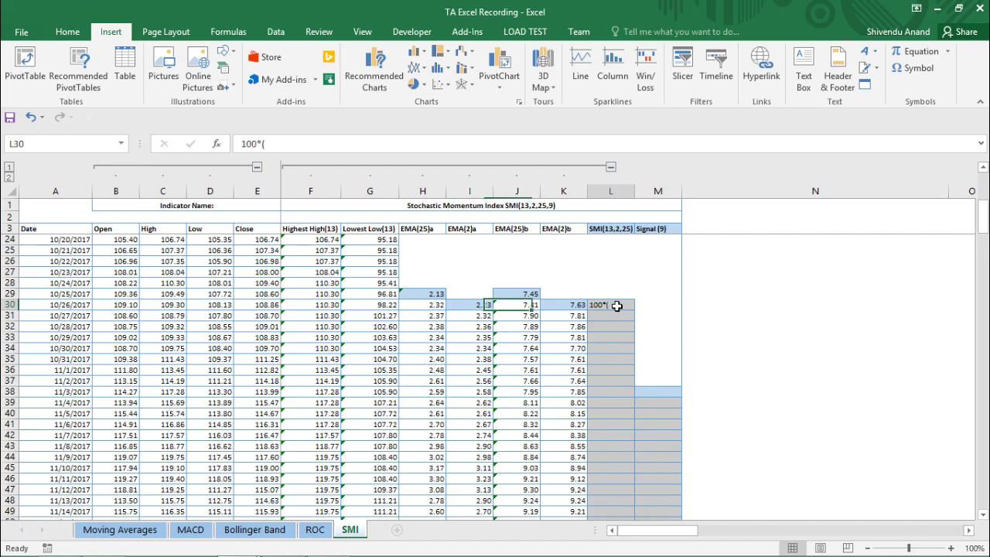
{"action": "type", "text": "="}
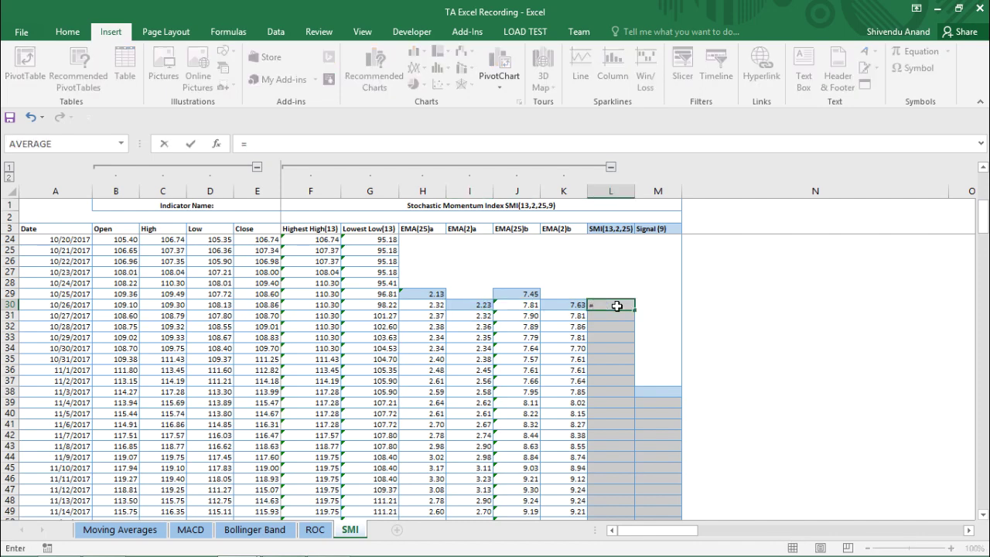
{"action": "type", "text": "100*("}
{"action": "key", "text": "Left"}
{"action": "key", "text": "Left"}
{"action": "key", "text": "Left"}
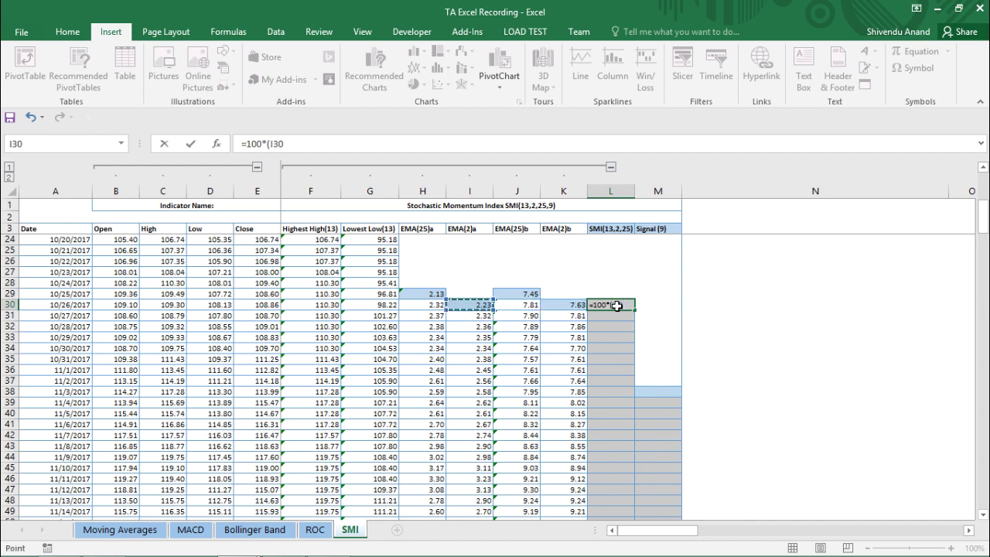
{"action": "type", "text": "/(0.5"}
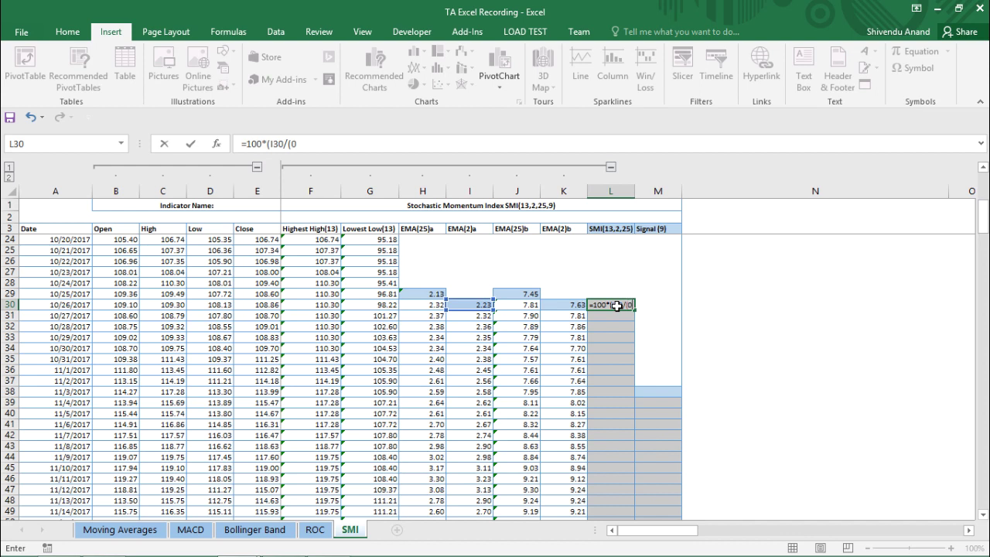
{"action": "type", "text": "*"}
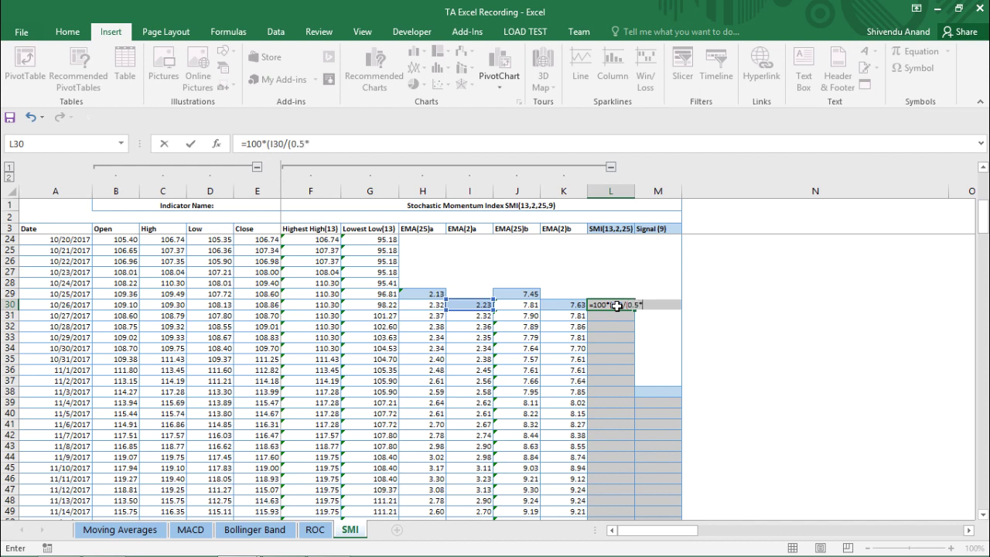
{"action": "key", "text": "Left"}
{"action": "type", "text": "))"}
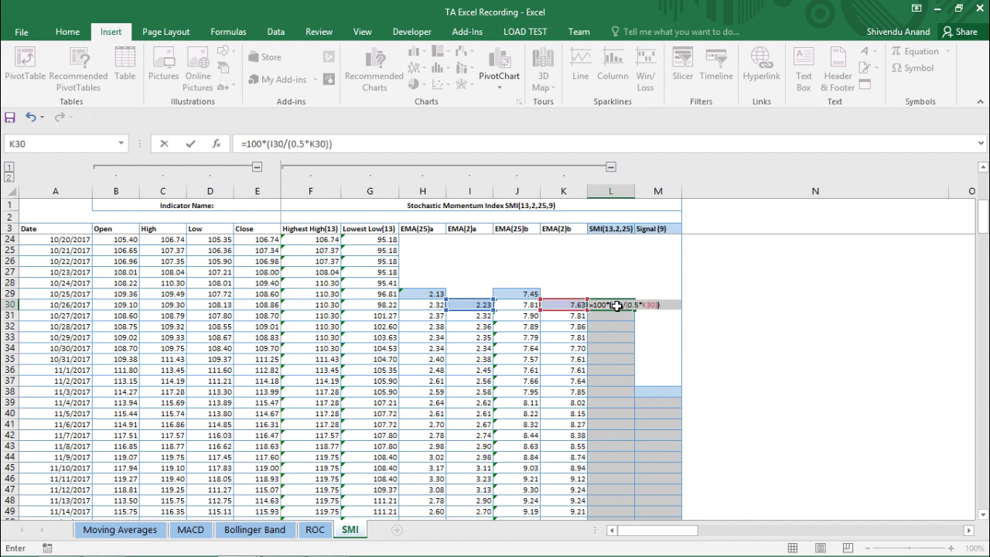
{"action": "key", "text": "Return"}
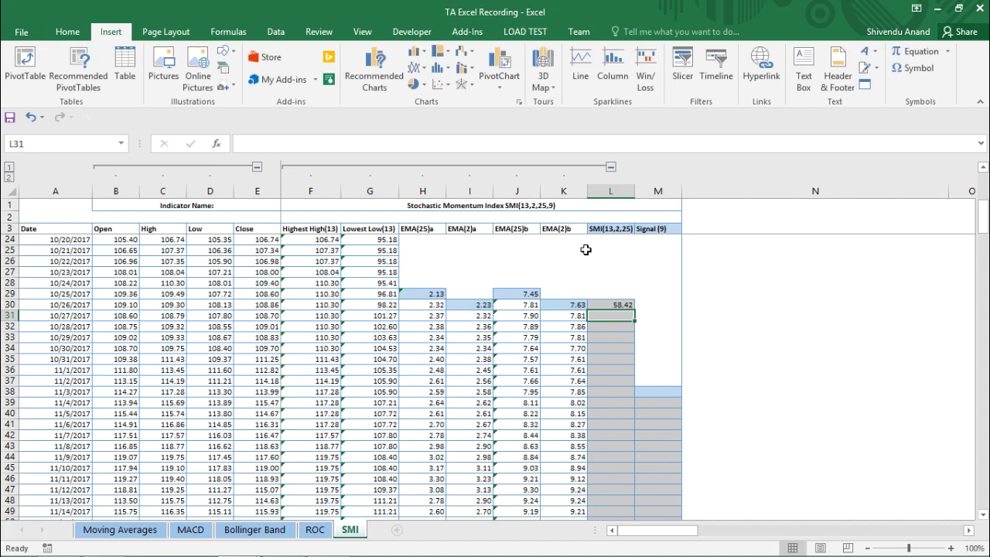
Fill the SMI formula from L30 down to the last data row and check the filled column
{"action": "left_click", "coordinate": [615, 307]}
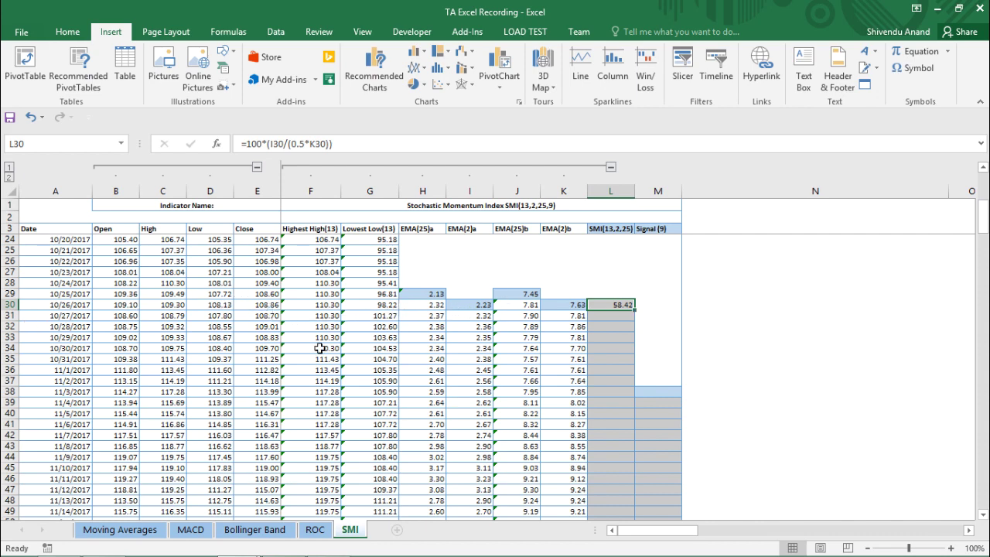
{"action": "double_click", "coordinate": [634, 309]}
{"action": "scroll", "coordinate": [631, 316], "scroll_direction": "down", "scroll_amount": 15}
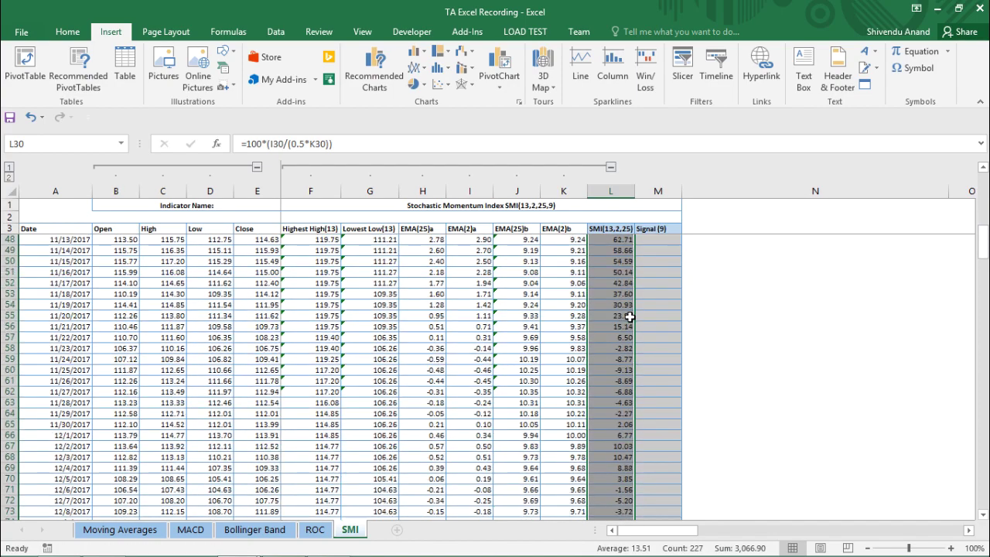
{"action": "scroll", "coordinate": [628, 319], "scroll_direction": "down", "scroll_amount": 17}
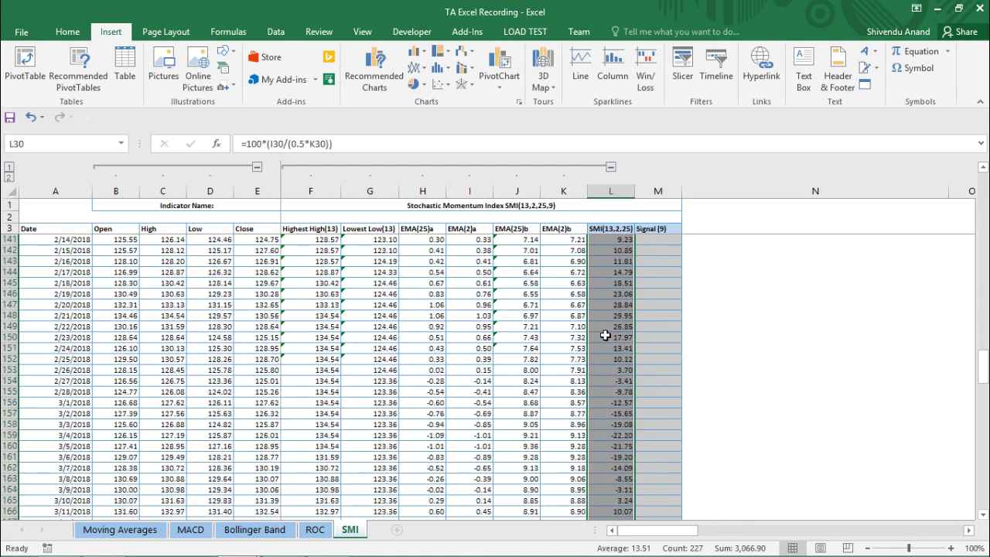
{"action": "scroll", "coordinate": [606, 313], "scroll_direction": "up", "scroll_amount": 20}
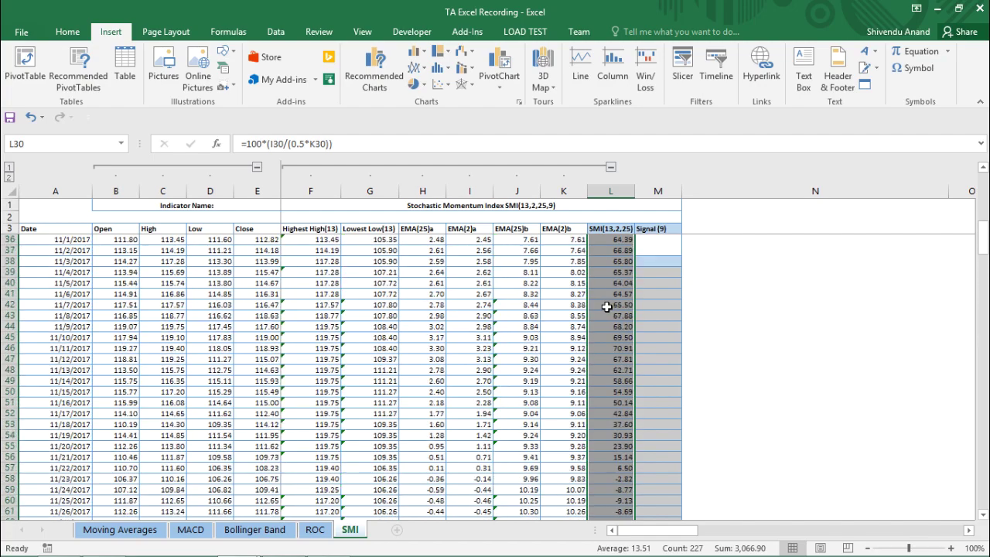
{"action": "scroll", "coordinate": [608, 309], "scroll_direction": "down", "scroll_amount": 8}
{"action": "scroll", "coordinate": [608, 309], "scroll_direction": "up", "scroll_amount": 3}
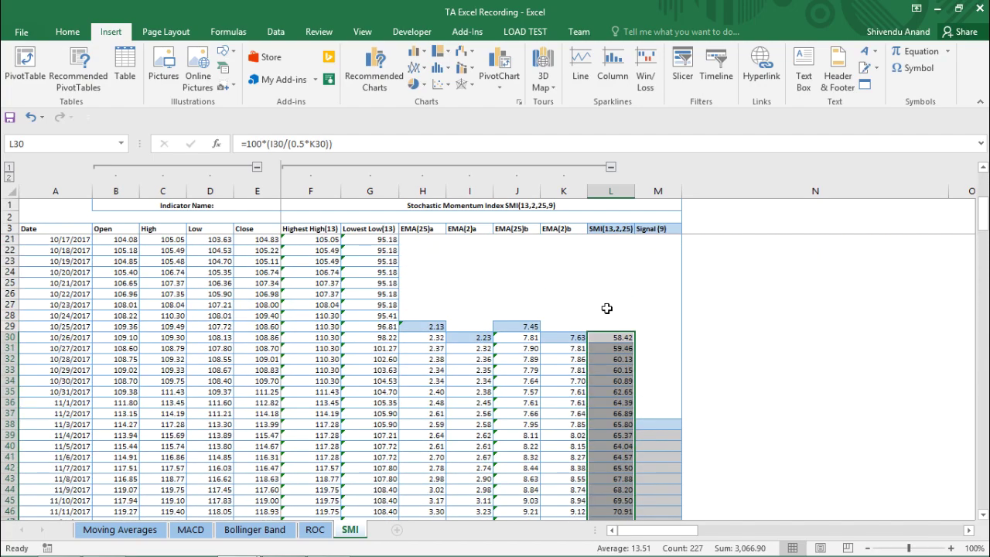
Enter the first Signal (9) value in M38 as the nine-row SMI average, =AVERAGE(L30:L38)
{"action": "left_click", "coordinate": [652, 424]}
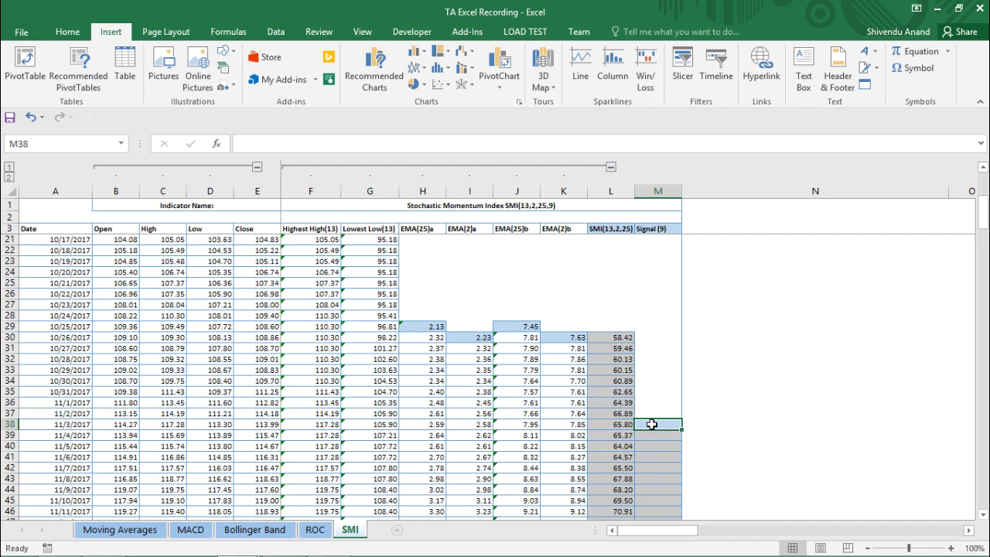
{"action": "type", "text": "=AVERAGE("}
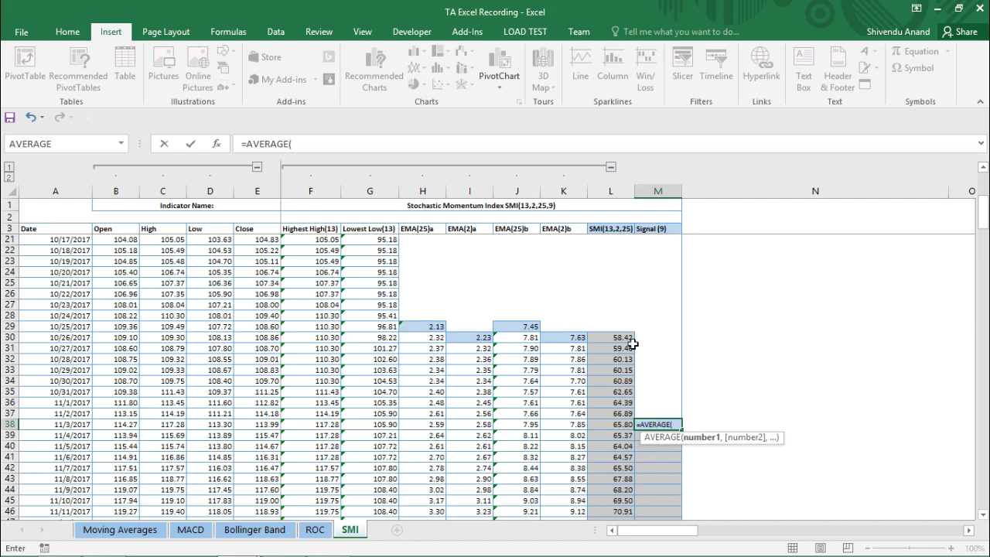
{"action": "left_click_drag", "start_coordinate": [612, 338], "coordinate": [609, 427]}
{"action": "key", "text": "Return"}
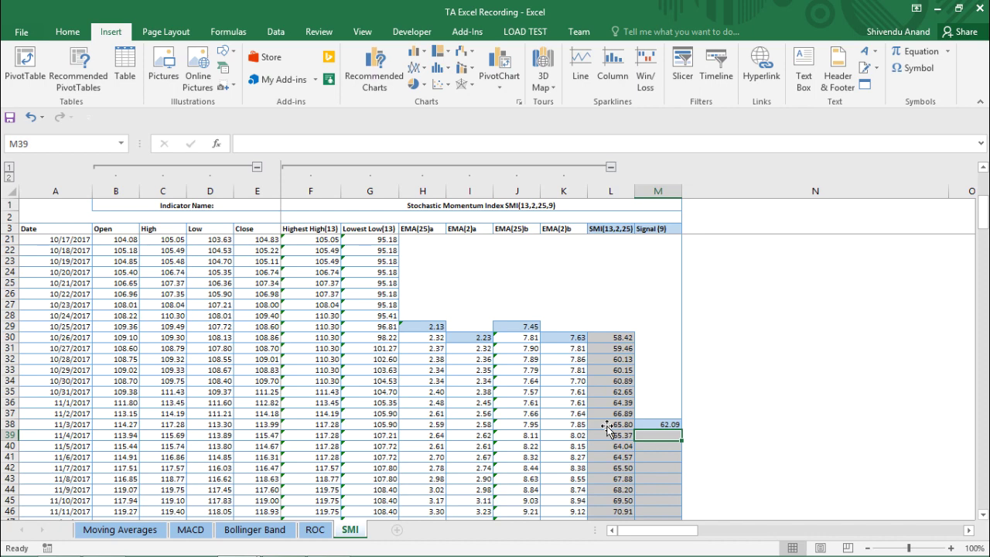
Enter the EMA formula =(2/10)*(L39-M38)+M38 in M39 of the Signal (9) column
{"action": "type", "text": "=("}
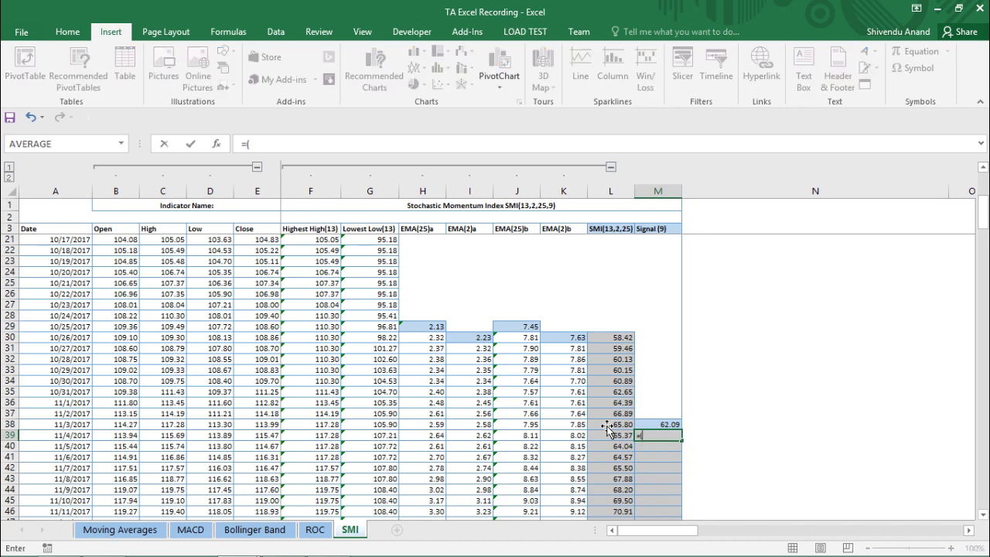
{"action": "type", "text": "2/10)*("}
{"action": "left_click", "coordinate": [609, 432]}
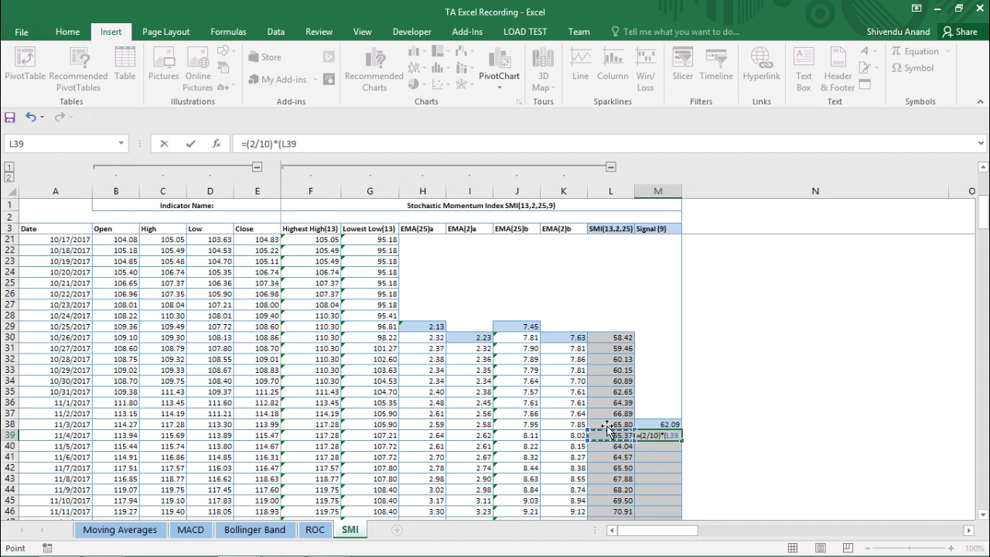
{"action": "type", "text": "-"}
{"action": "key", "text": "Up"}
{"action": "type", "text": ")"}
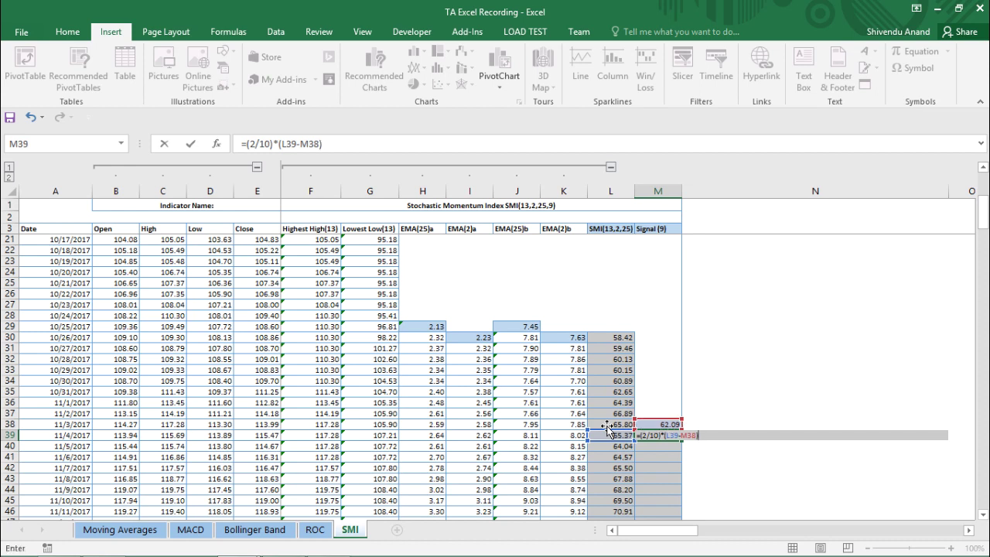
{"action": "type", "text": "+"}
{"action": "key", "text": "Up"}
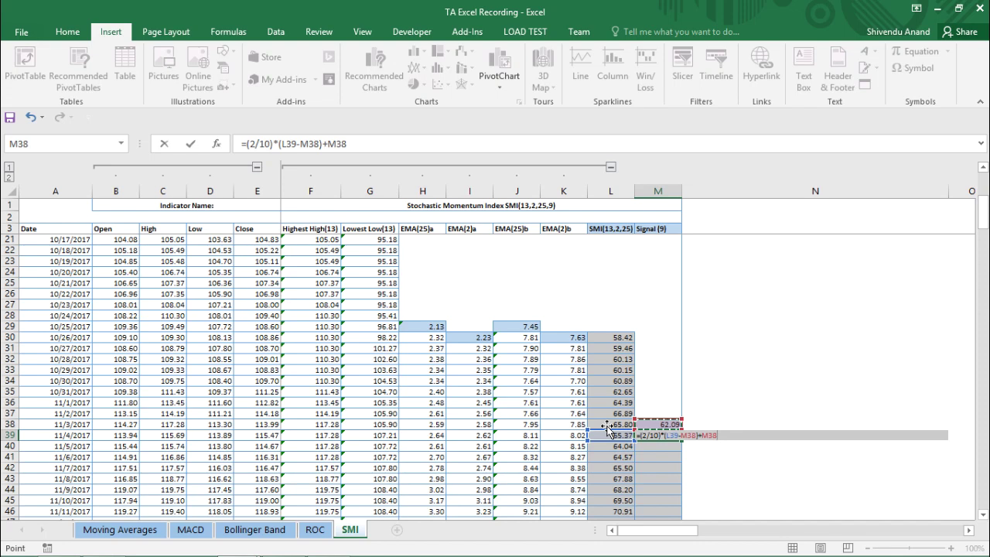
{"action": "key", "text": "Return"}
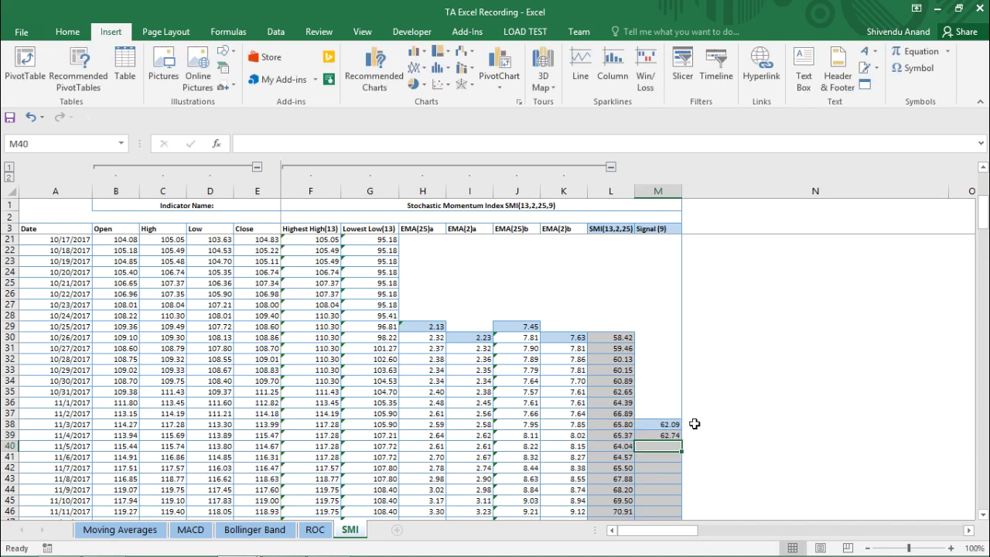
Fill the Signal (9) formula from M39 down to the last data row and check the filled column
{"action": "left_click", "coordinate": [664, 435]}
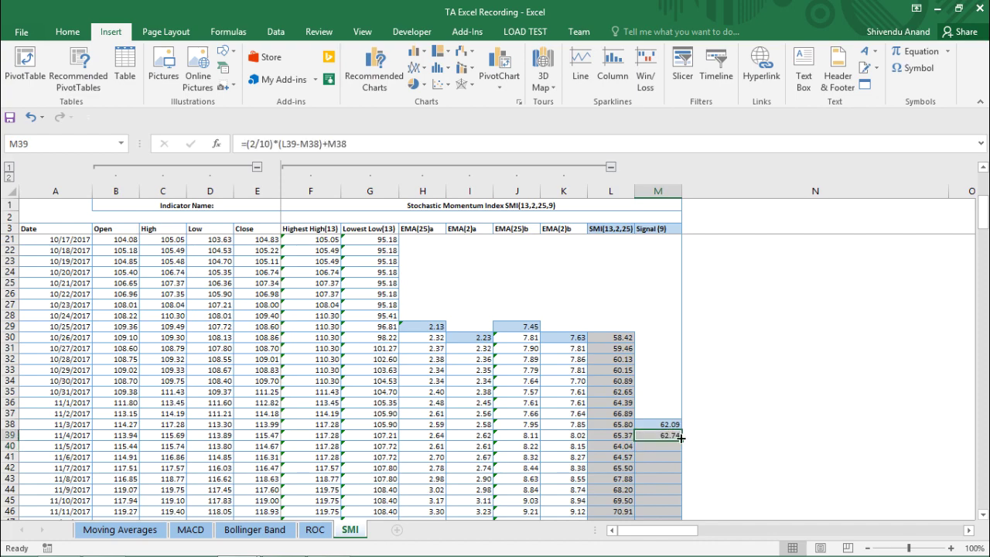
{"action": "double_click", "coordinate": [681, 438]}
{"action": "scroll", "coordinate": [677, 438], "scroll_direction": "down", "scroll_amount": 10}
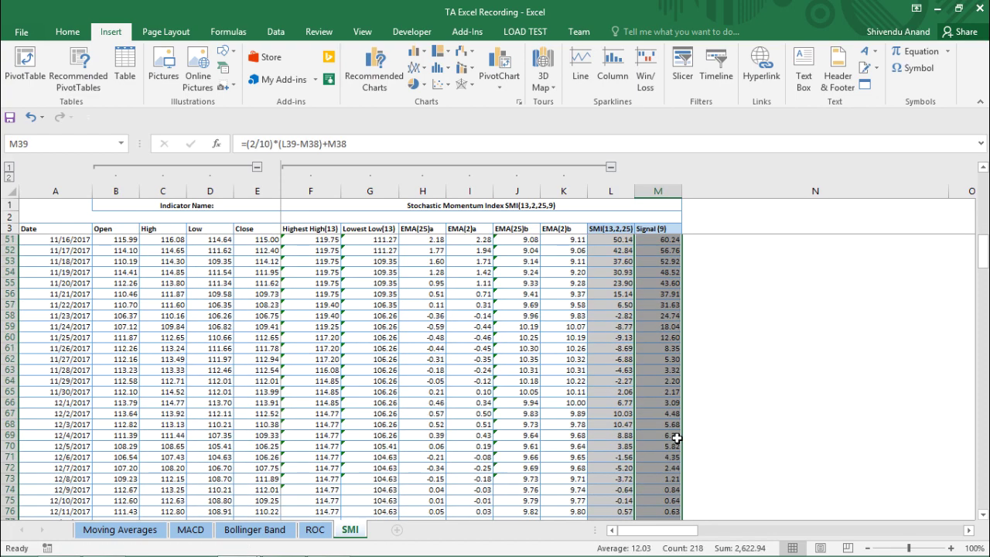
{"action": "scroll", "coordinate": [677, 438], "scroll_direction": "down", "scroll_amount": 20}
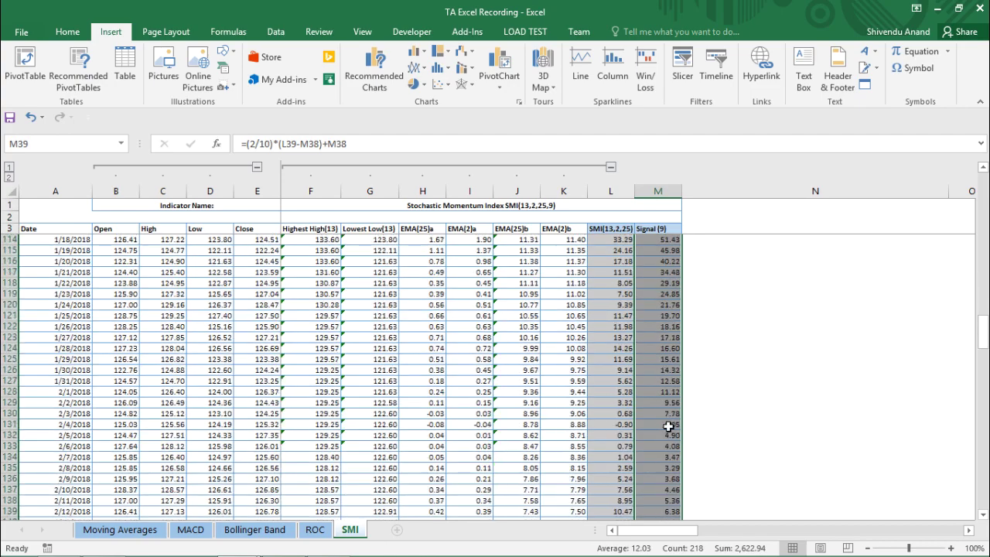
{"action": "scroll", "coordinate": [669, 427], "scroll_direction": "up", "scroll_amount": 20}
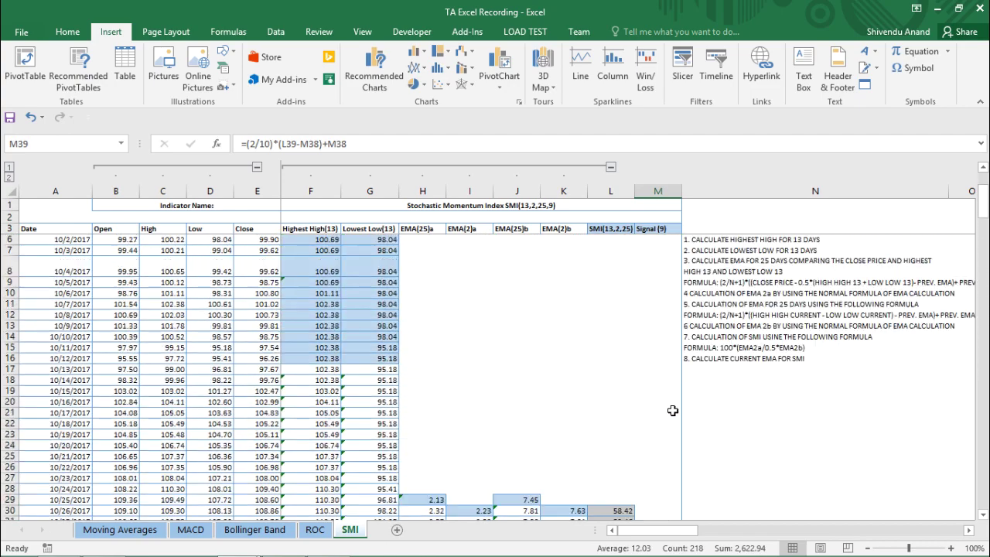
{"action": "scroll", "coordinate": [672, 411], "scroll_direction": "up", "scroll_amount": 1}
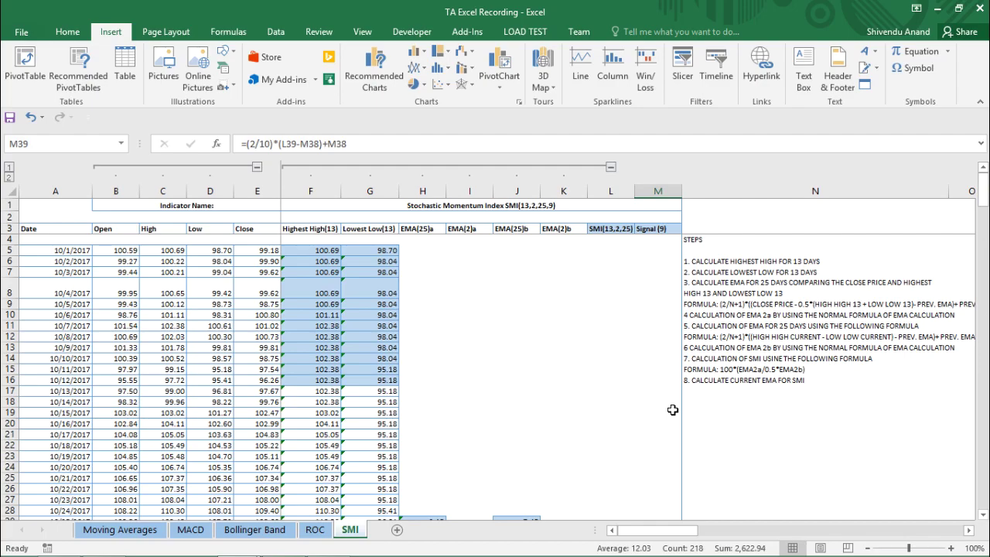
{"action": "scroll", "coordinate": [673, 410], "scroll_direction": "down", "scroll_amount": 4}
{"action": "scroll", "coordinate": [673, 410], "scroll_direction": "up", "scroll_amount": 4}
{"action": "scroll", "coordinate": [672, 409], "scroll_direction": "down", "scroll_amount": 6}
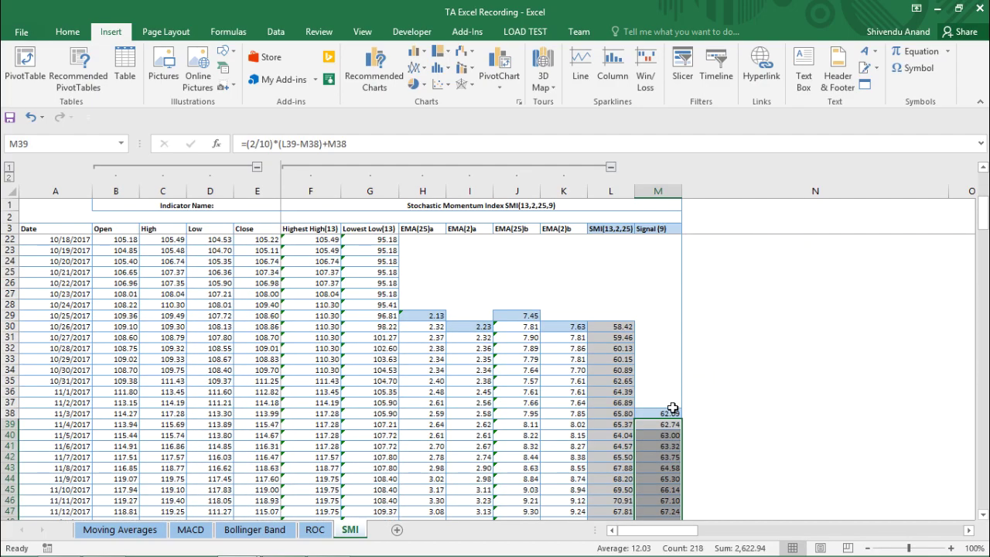
{"action": "scroll", "coordinate": [672, 408], "scroll_direction": "up", "scroll_amount": 6}
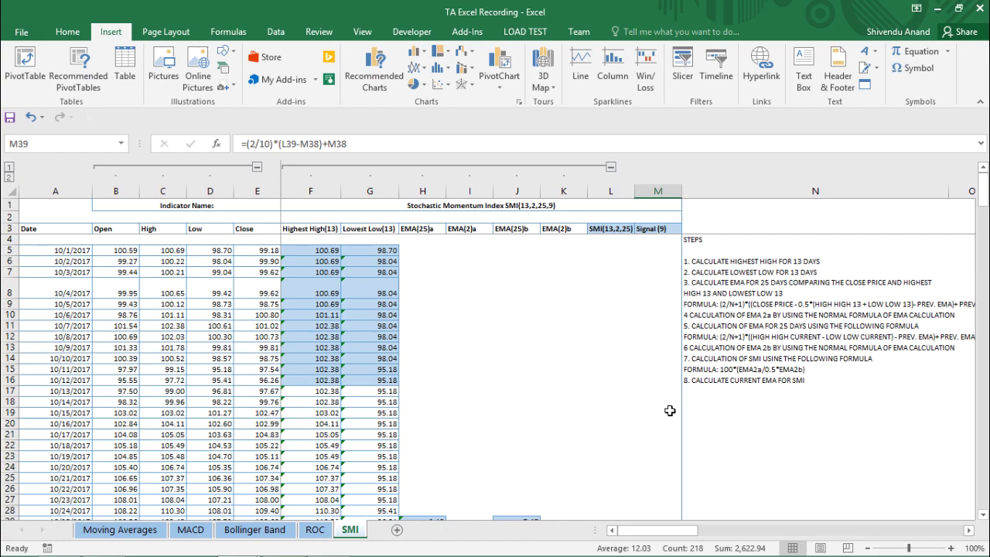
{"action": "scroll", "coordinate": [670, 411], "scroll_direction": "down", "scroll_amount": 8}
{"action": "scroll", "coordinate": [650, 407], "scroll_direction": "up", "scroll_amount": 8}
Review the formulas in F5, G5, H30, I31, J30, K31, L30 and M38 against the calculation steps noted in column N
{"action": "key", "text": "Return"}
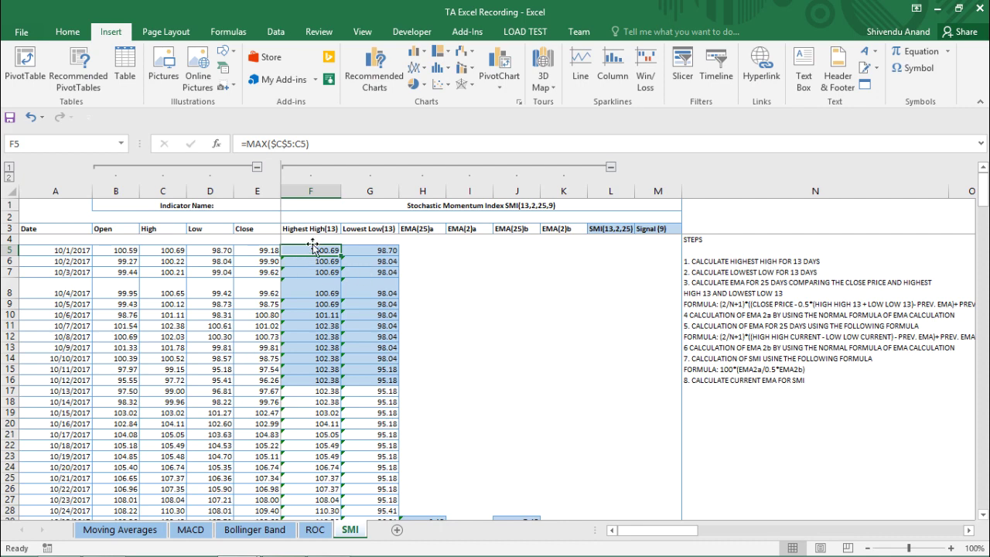
{"action": "key", "text": "Tab"}
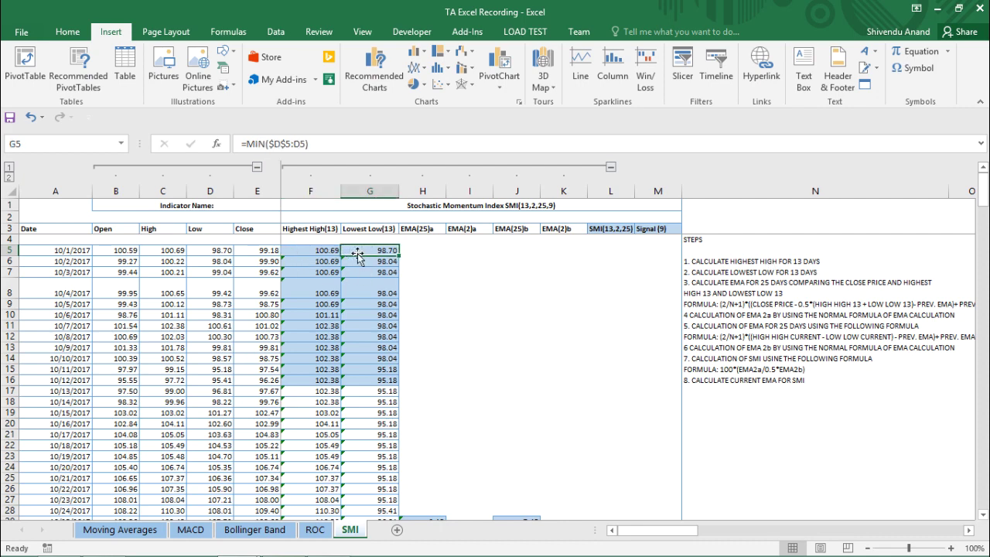
{"action": "scroll", "coordinate": [357, 253], "scroll_direction": "down", "scroll_amount": 4}
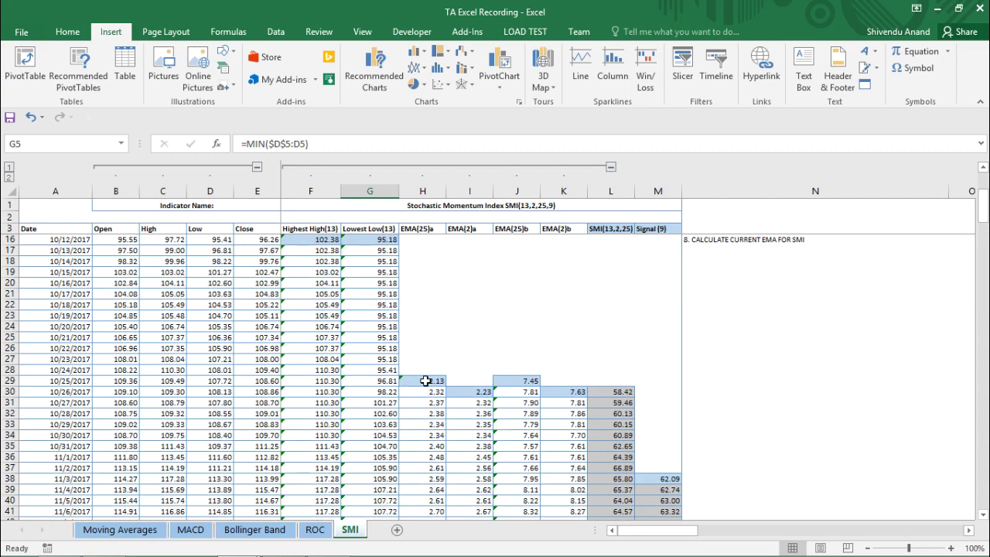
{"action": "left_click", "coordinate": [417, 393]}
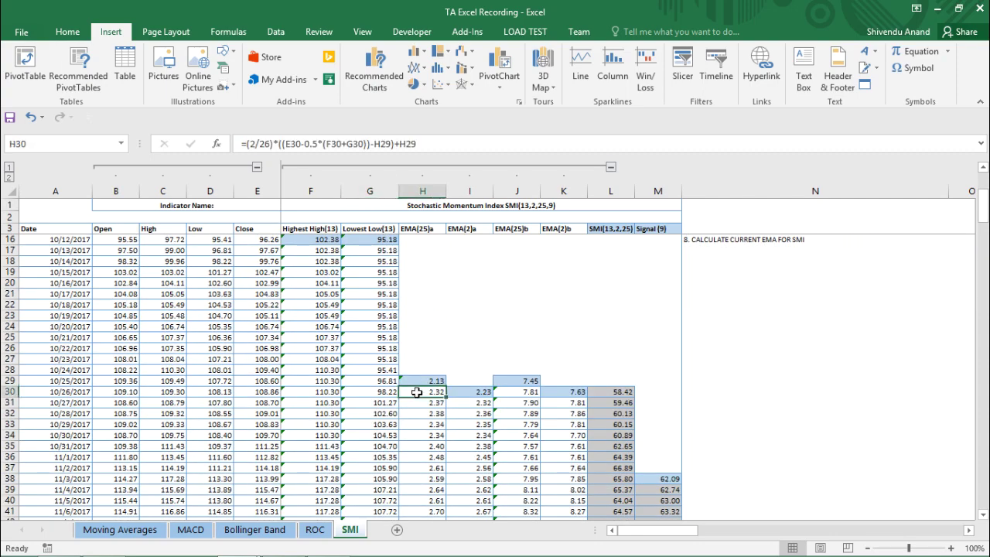
{"action": "scroll", "coordinate": [417, 393], "scroll_direction": "up", "scroll_amount": 4}
{"action": "scroll", "coordinate": [419, 392], "scroll_direction": "down", "scroll_amount": 3}
{"action": "left_click", "coordinate": [474, 435]}
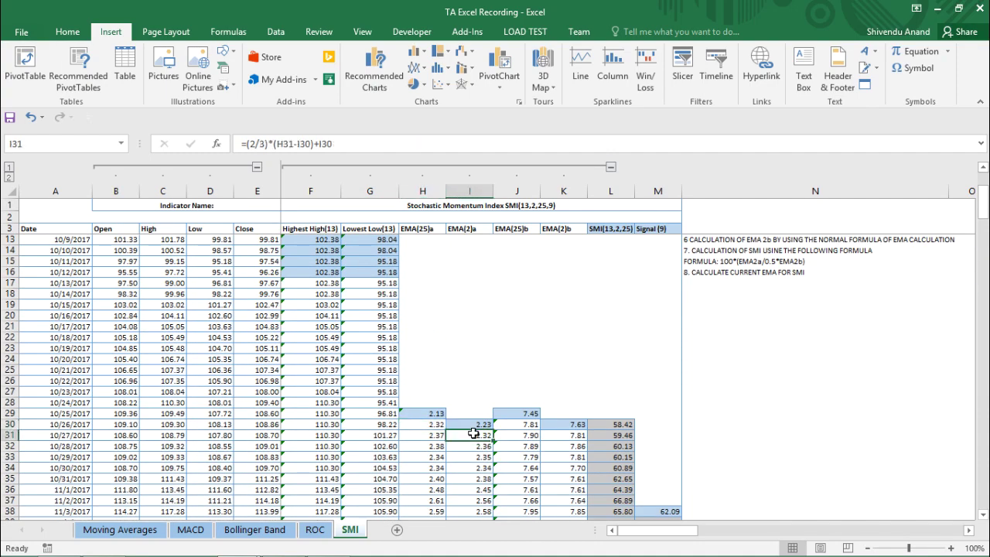
{"action": "left_click", "coordinate": [522, 421]}
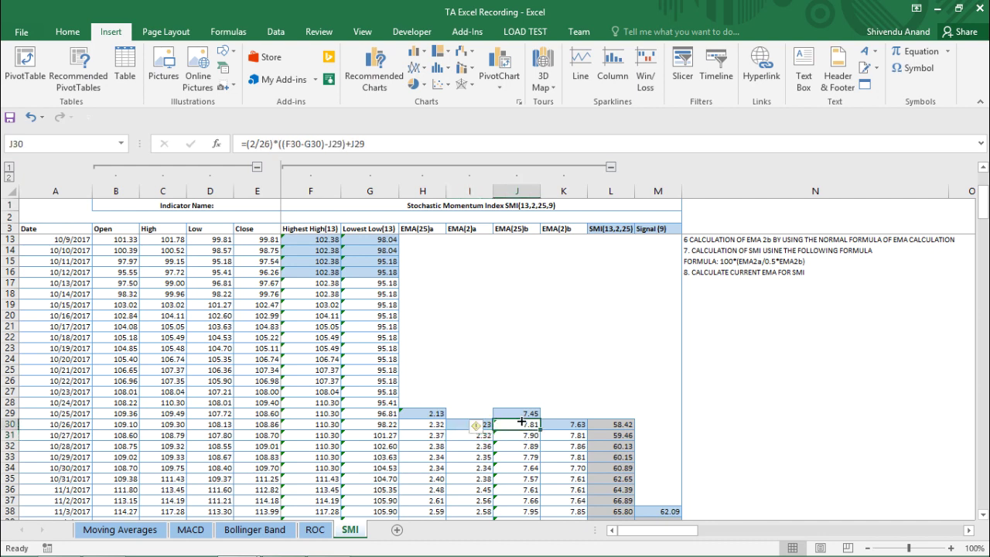
{"action": "left_click", "coordinate": [565, 435]}
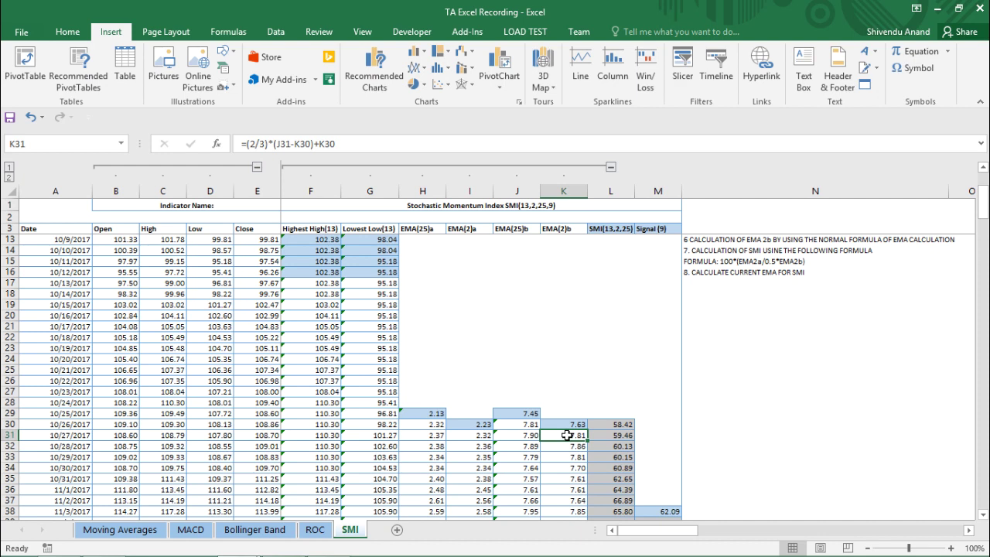
{"action": "left_click", "coordinate": [625, 427]}
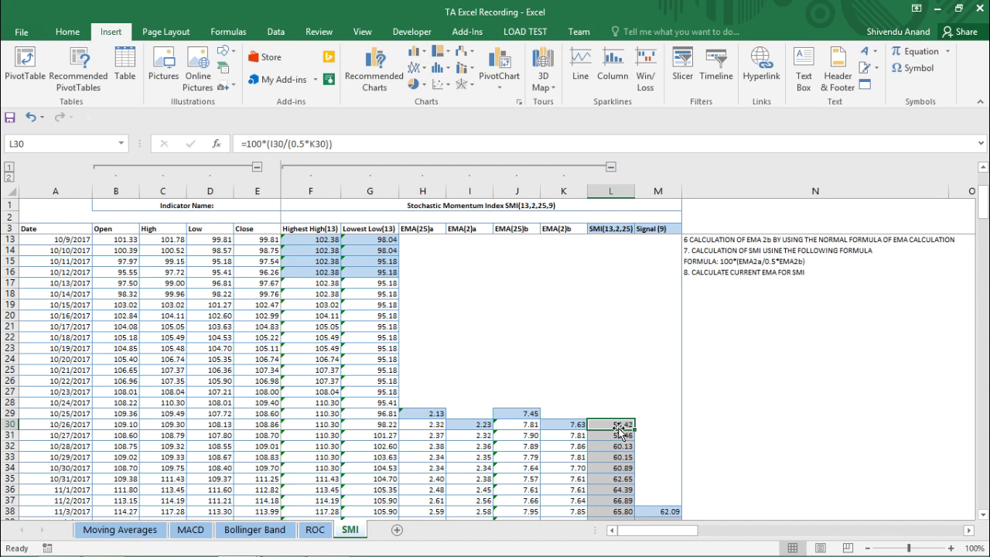
{"action": "scroll", "coordinate": [658, 469], "scroll_direction": "down", "scroll_amount": 2}
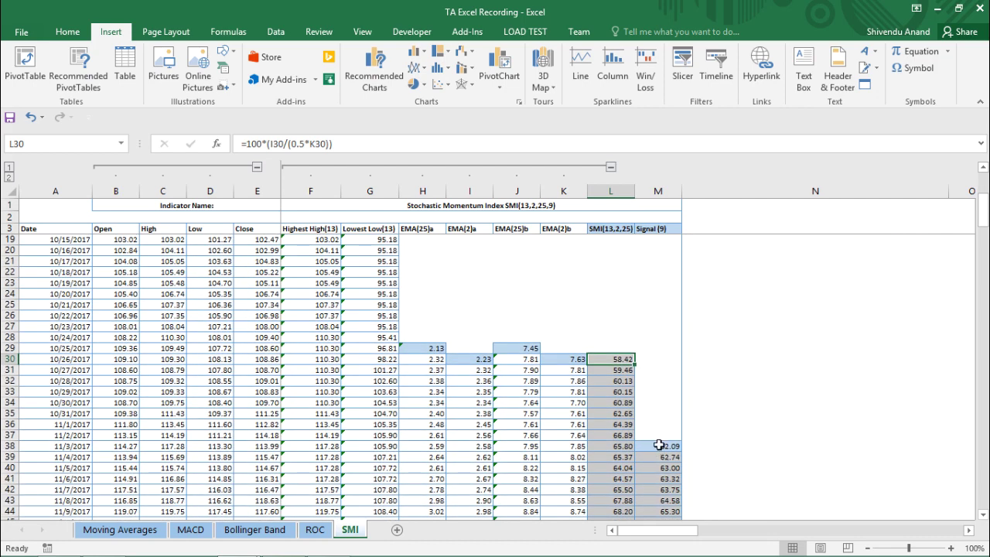
{"action": "left_click", "coordinate": [658, 445]}
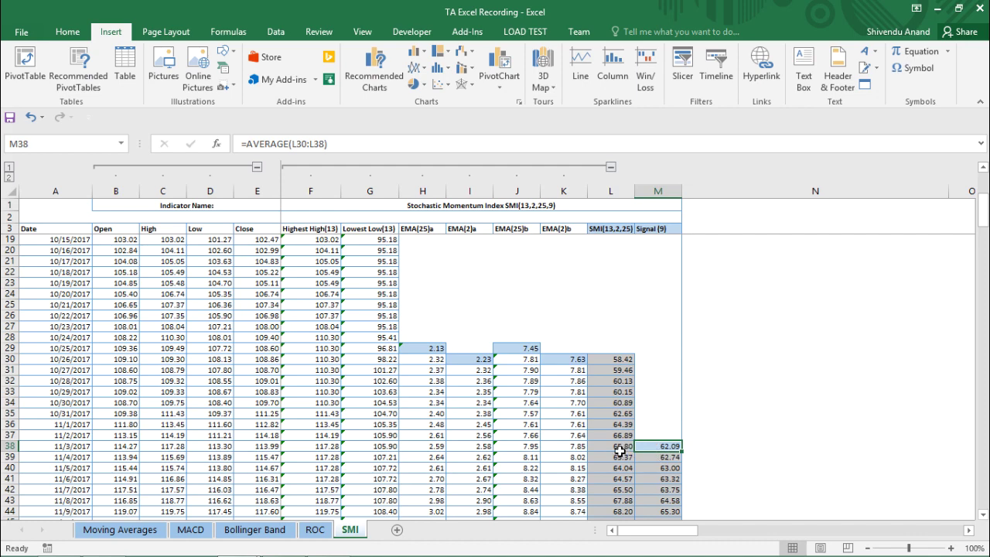
{"action": "scroll", "coordinate": [620, 450], "scroll_direction": "up", "scroll_amount": 5}
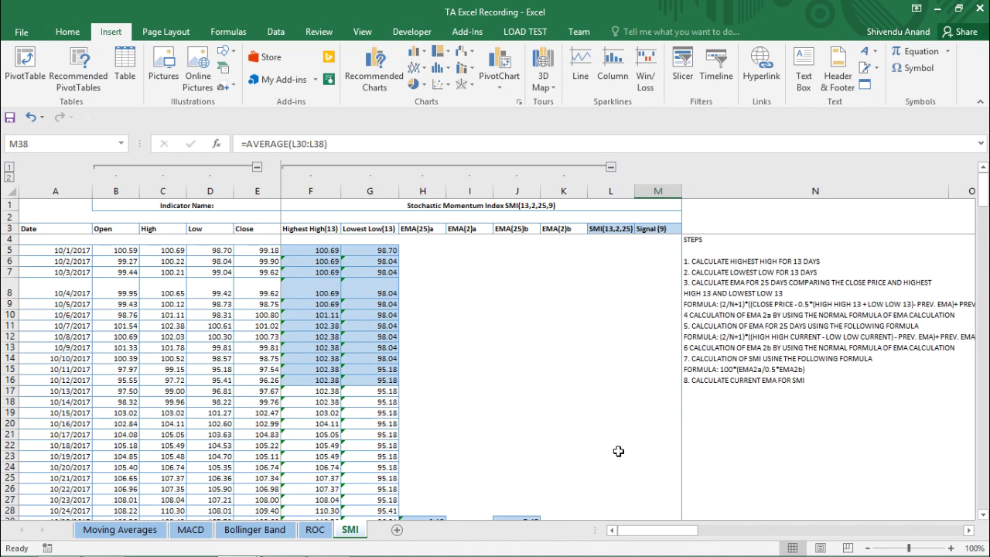